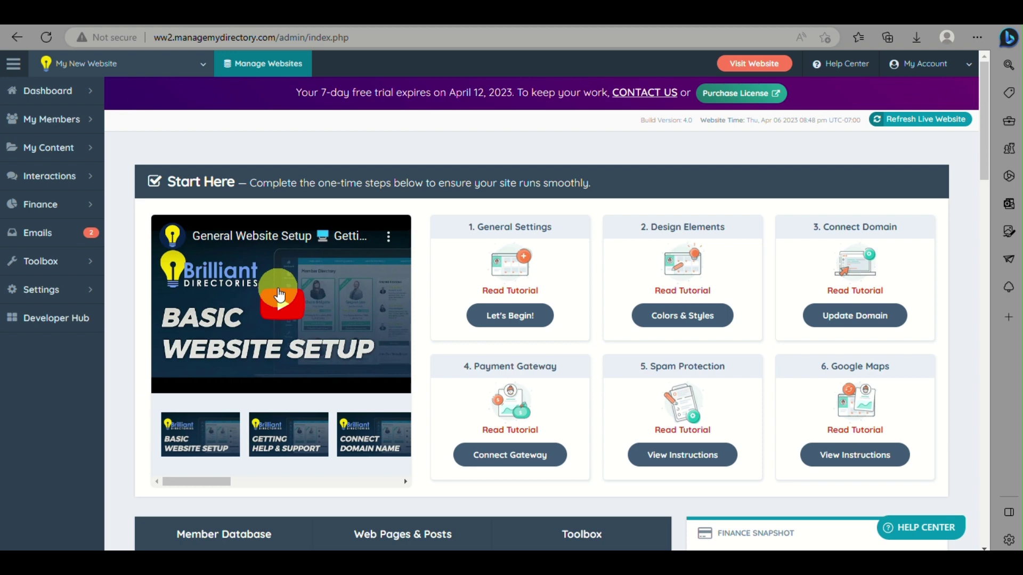
- Open My Content > Media Manager to view the site's seven uploaded images
{"action": "mouse_move", "coordinate": [75, 290]}
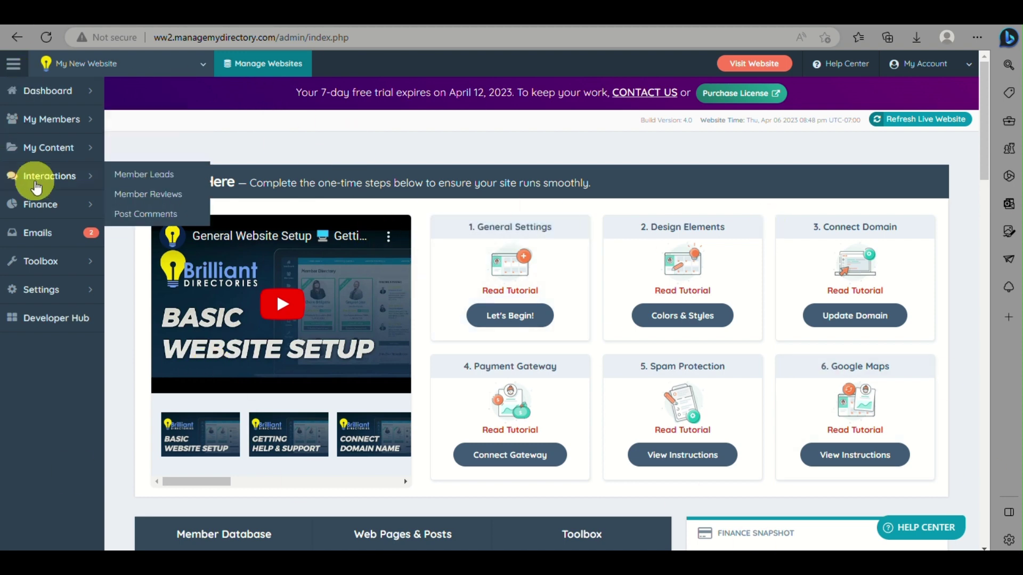
{"action": "mouse_move", "coordinate": [29, 152]}
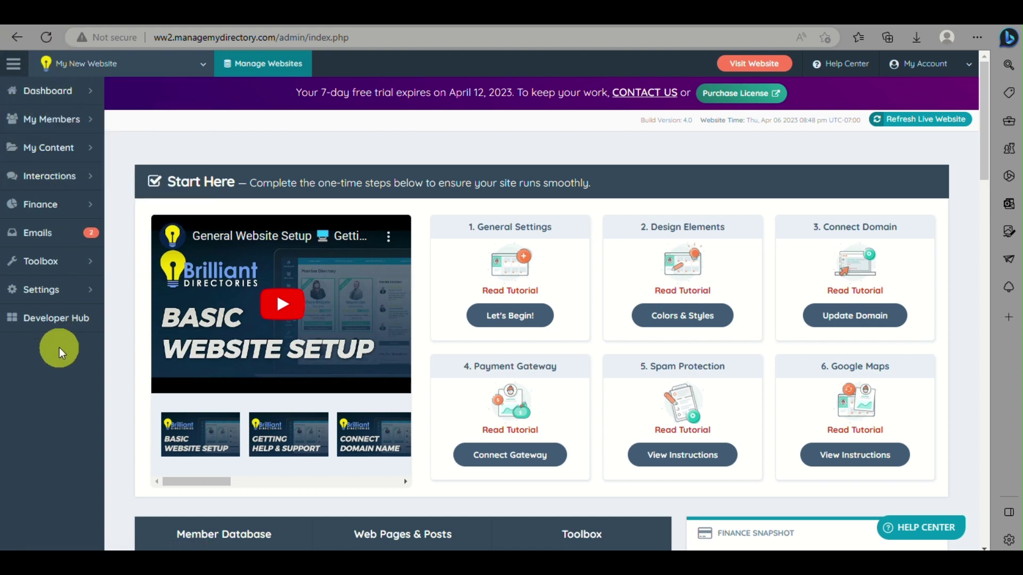
{"action": "mouse_move", "coordinate": [57, 114]}
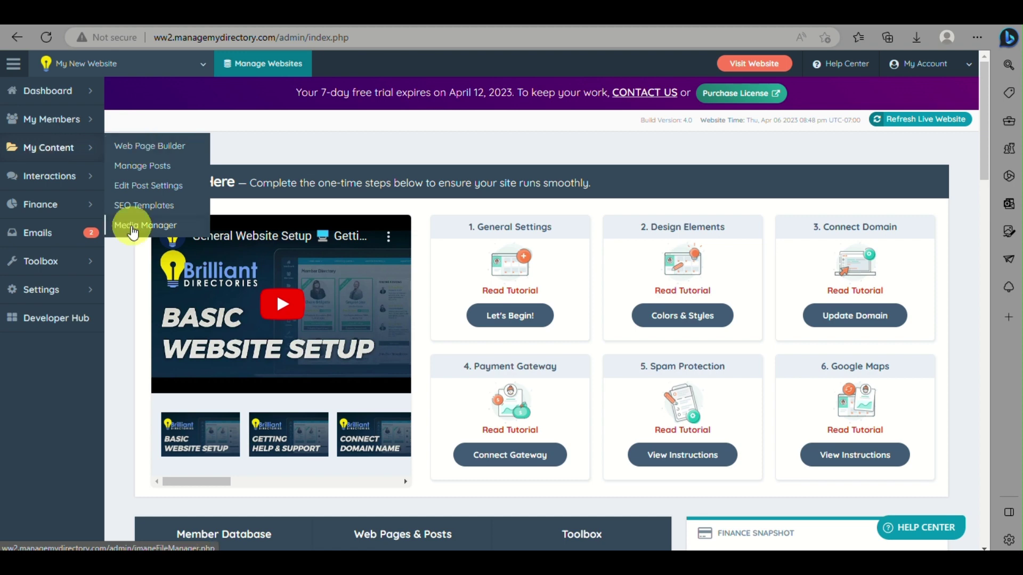
{"action": "left_click", "coordinate": [133, 233]}
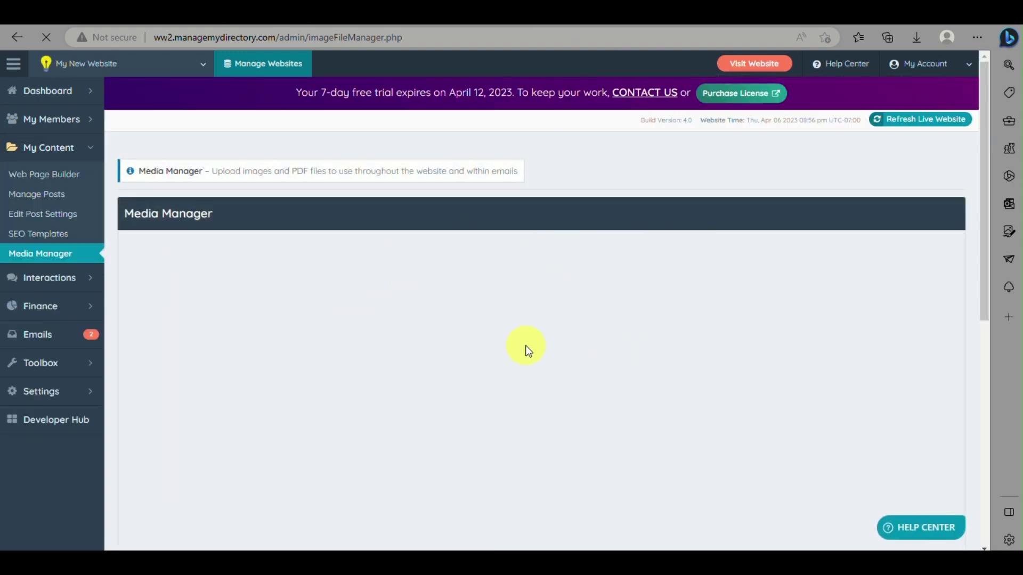
{"action": "scroll", "coordinate": [317, 341], "scroll_direction": "down", "scroll_amount": 8}
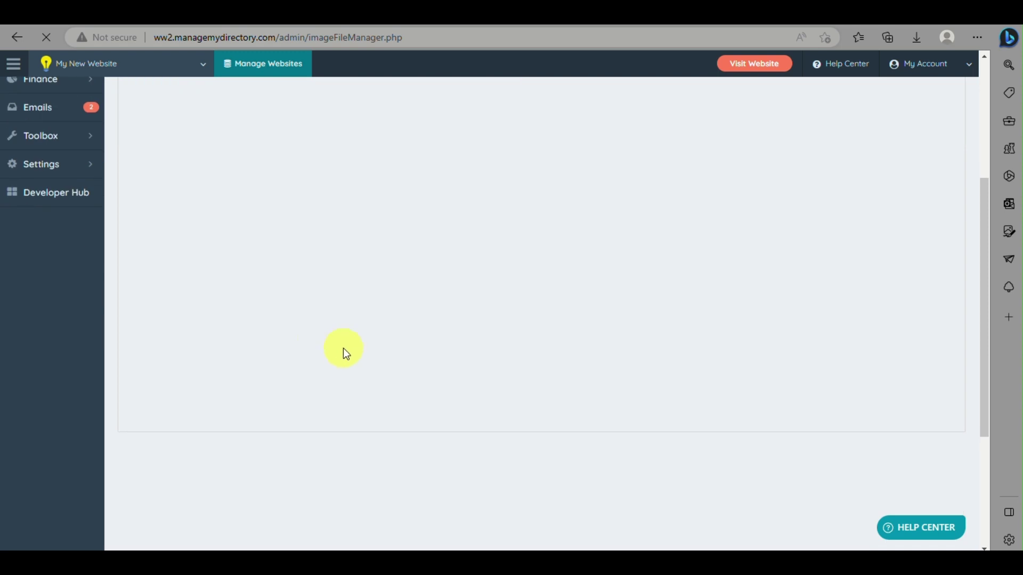
{"action": "scroll", "coordinate": [372, 389], "scroll_direction": "up", "scroll_amount": 7}
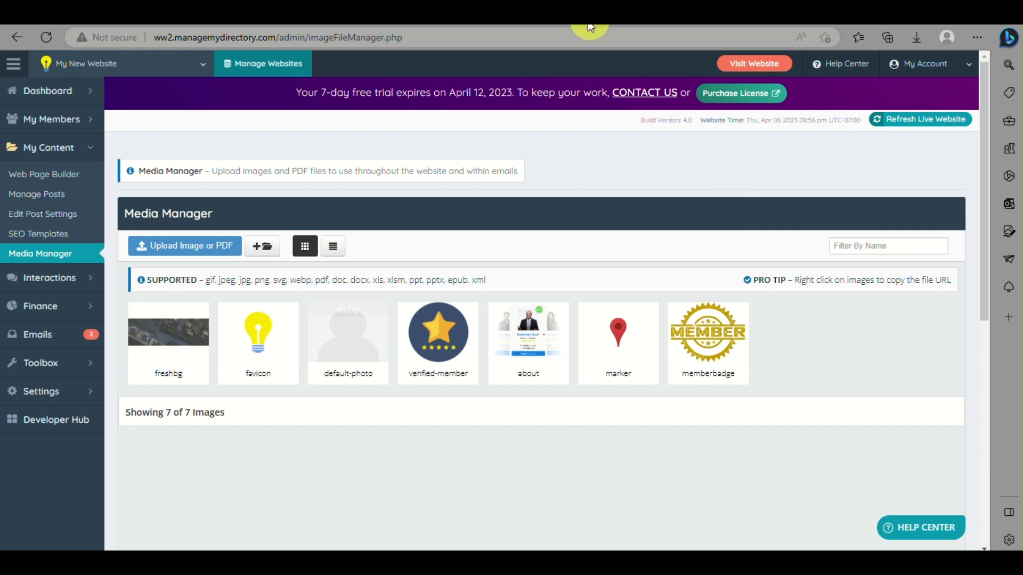
{"action": "mouse_move", "coordinate": [635, 355]}
- Upload report.pdf from Downloads through the Media Manager's Upload Image or PDF area
{"action": "left_click", "coordinate": [200, 247]}
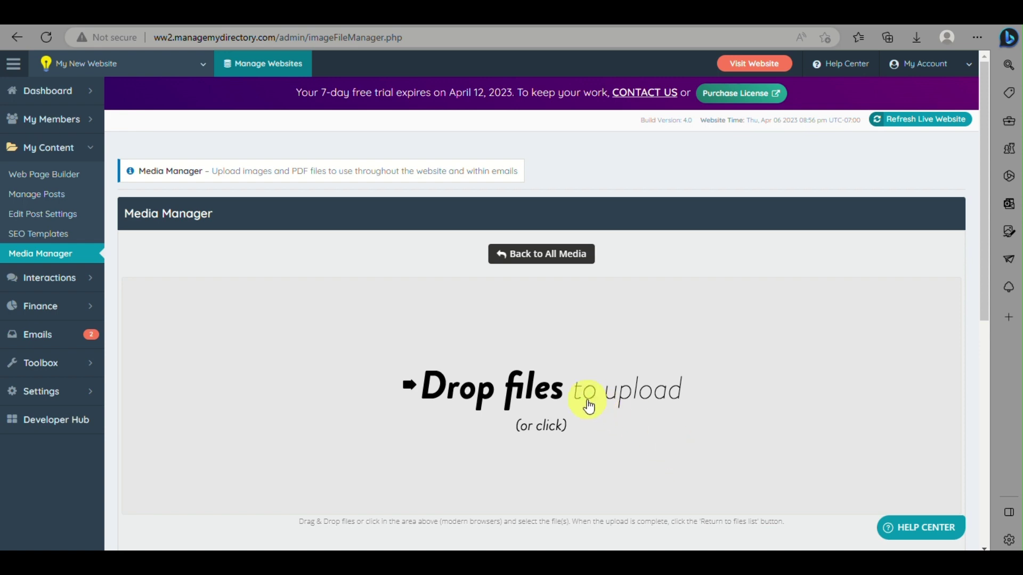
{"action": "left_click", "coordinate": [543, 386]}
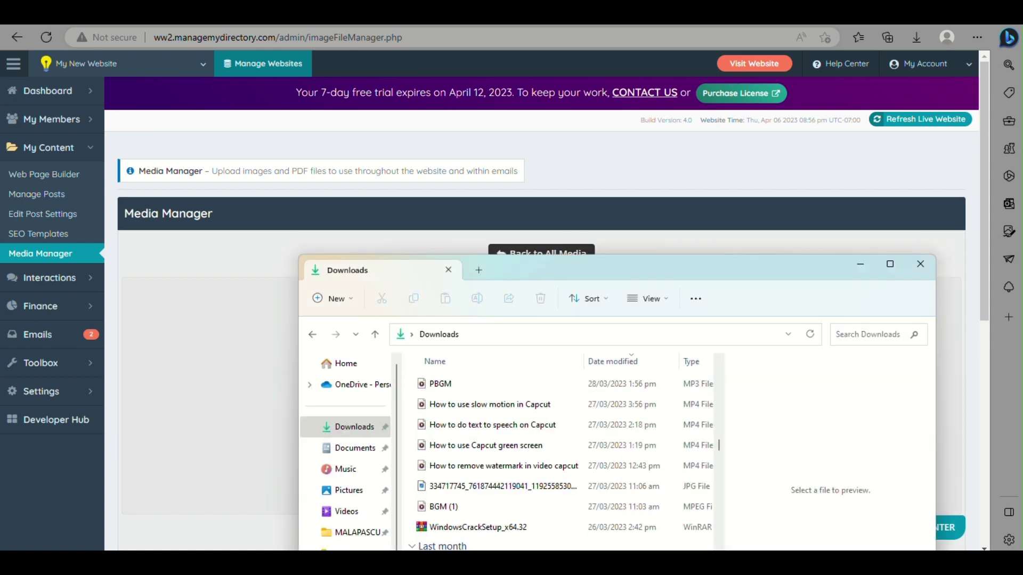
{"action": "scroll", "coordinate": [567, 474], "scroll_direction": "up", "scroll_amount": 15}
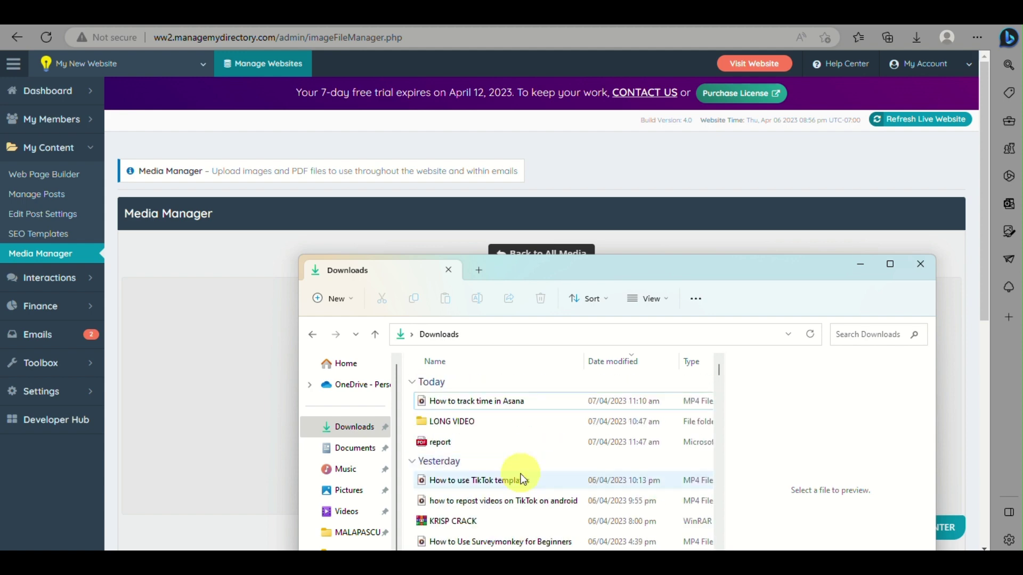
{"action": "left_click_drag", "start_coordinate": [478, 440], "coordinate": [229, 325]}
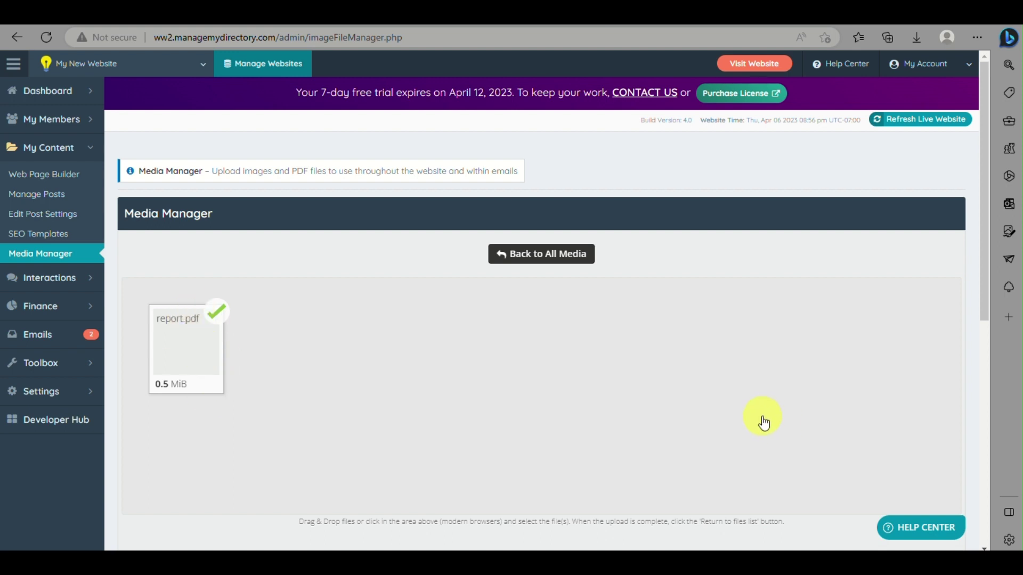
{"action": "scroll", "coordinate": [767, 405], "scroll_direction": "down", "scroll_amount": 4}
{"action": "scroll", "coordinate": [769, 398], "scroll_direction": "up", "scroll_amount": 5}
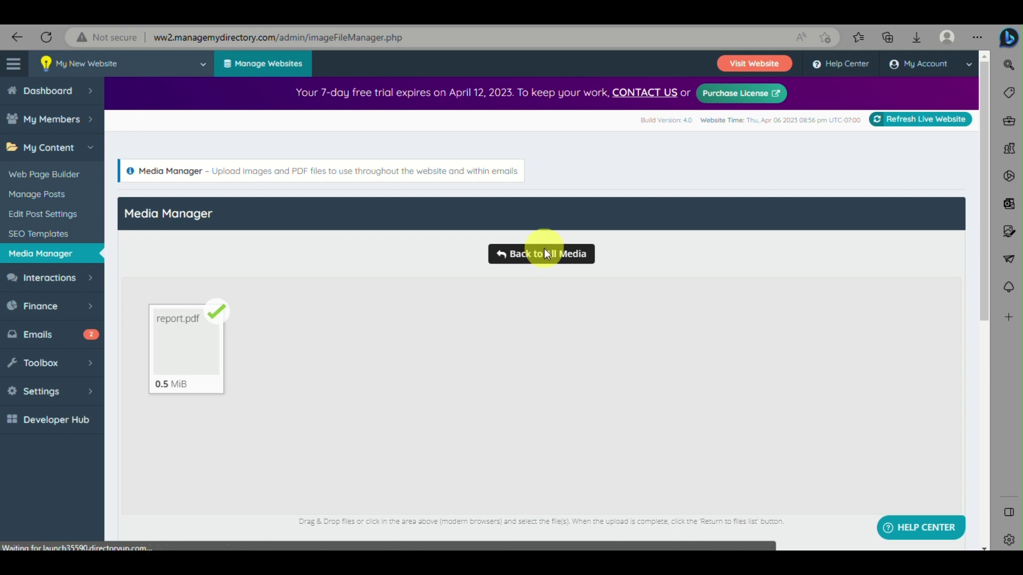
- Return to the eight-file library and copy report.pdf's file URL
{"action": "left_click", "coordinate": [543, 256]}
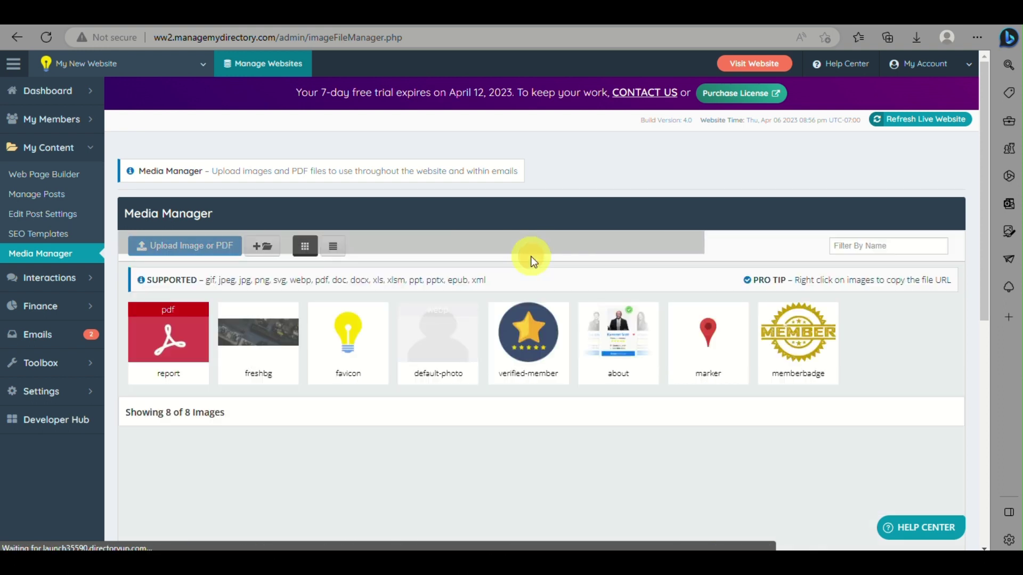
{"action": "mouse_move", "coordinate": [171, 343]}
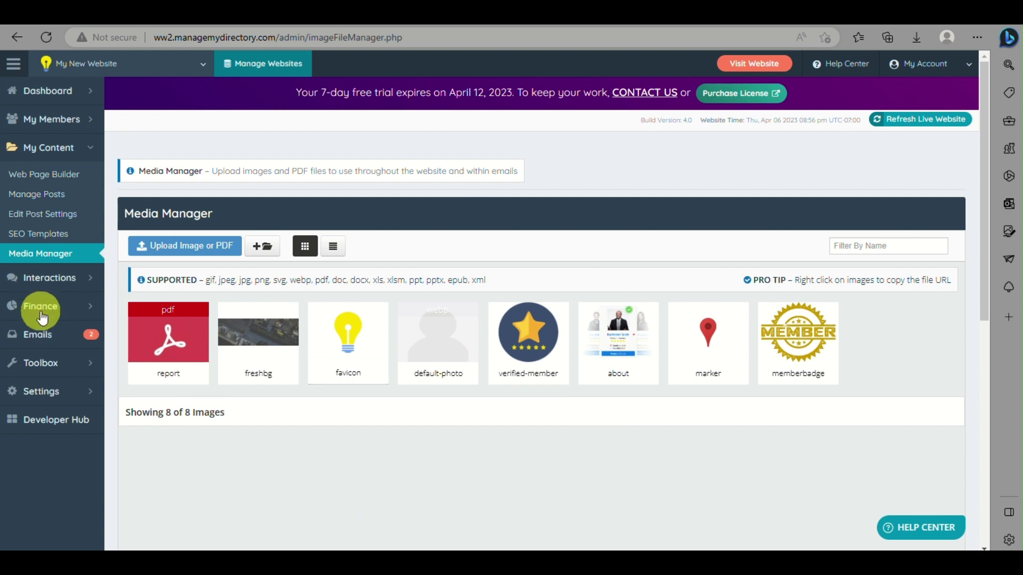
{"action": "mouse_move", "coordinate": [133, 336]}
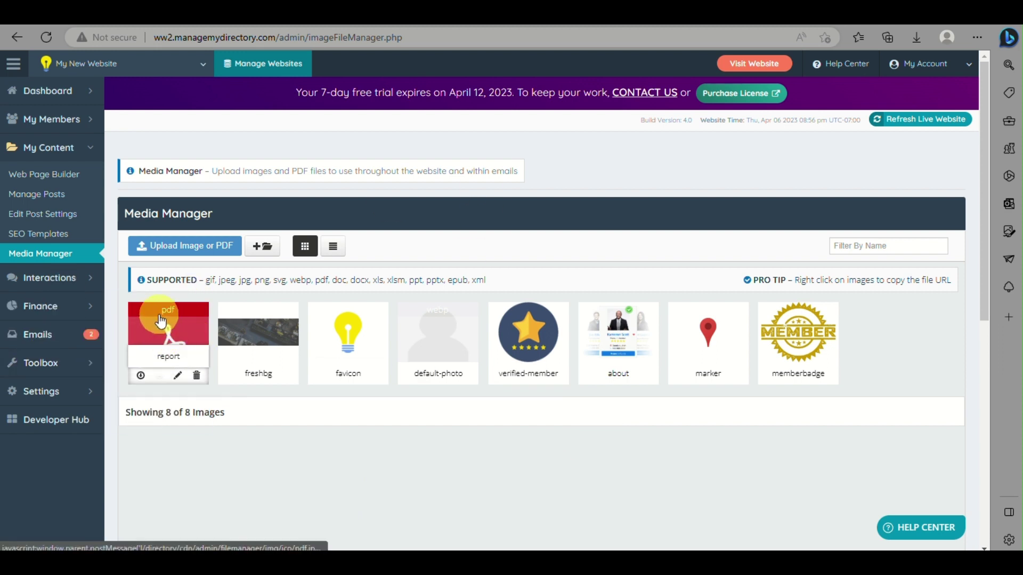
{"action": "right_click", "coordinate": [182, 330]}
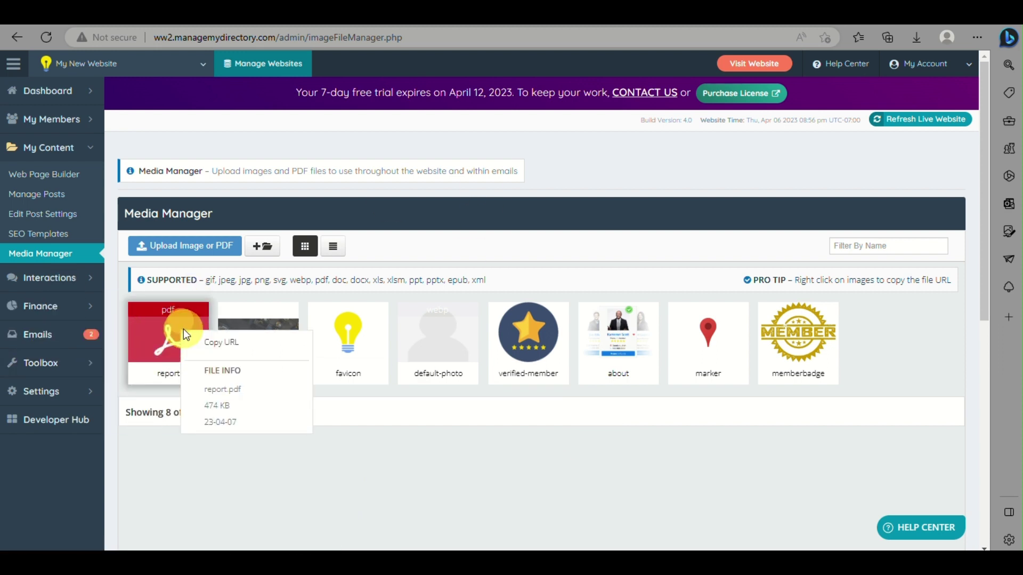
{"action": "left_click", "coordinate": [230, 345]}
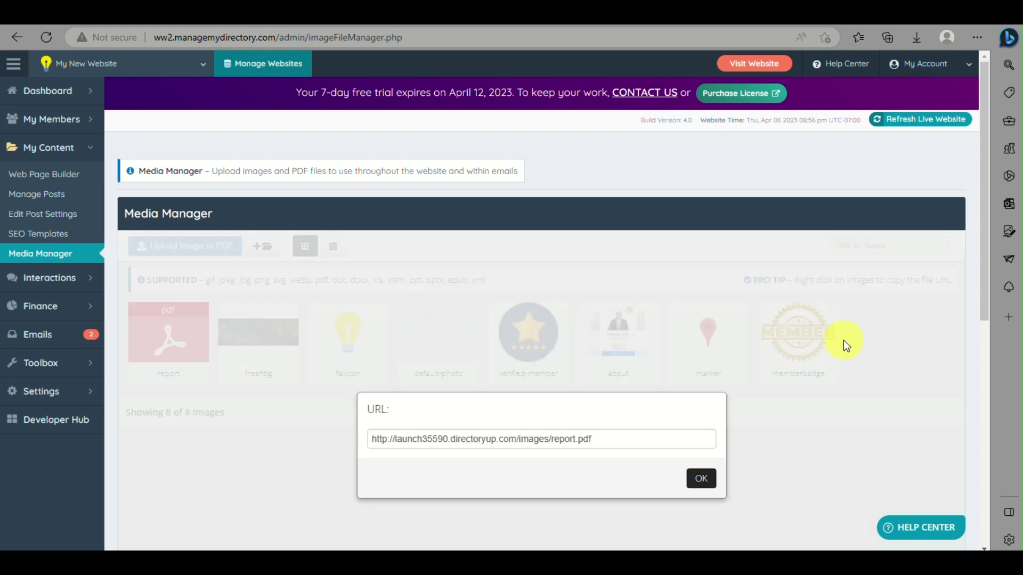
{"action": "left_click_drag", "start_coordinate": [616, 438], "coordinate": [361, 445]}
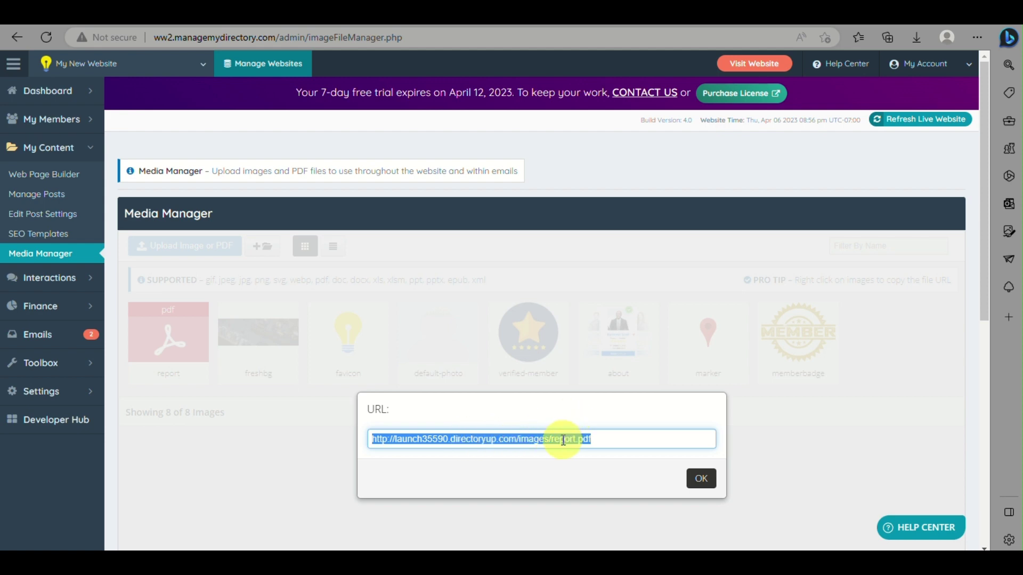
{"action": "key", "text": "alt+Tab"}
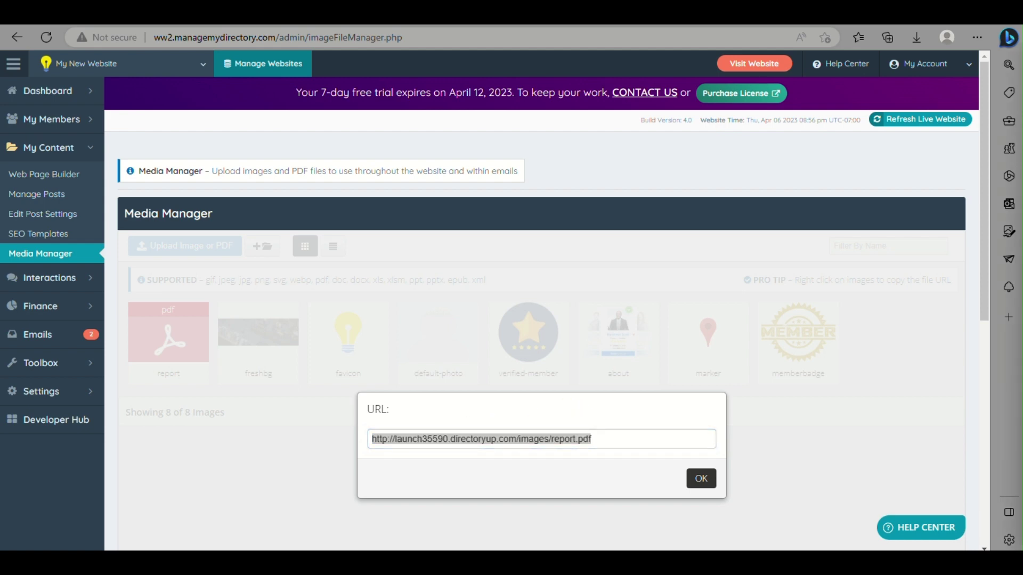
{"action": "left_click", "coordinate": [701, 479]}
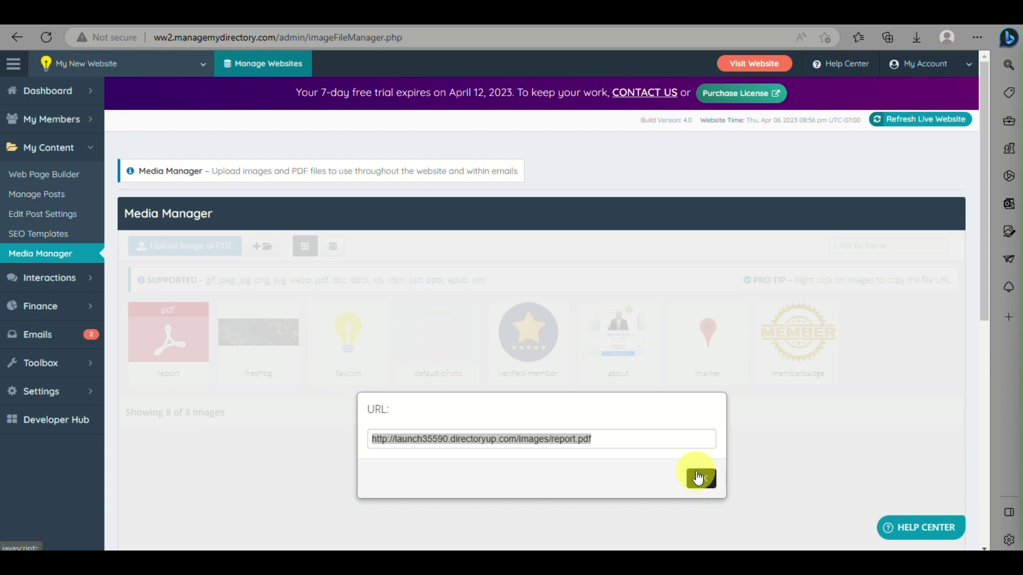
{"action": "left_click", "coordinate": [697, 480]}
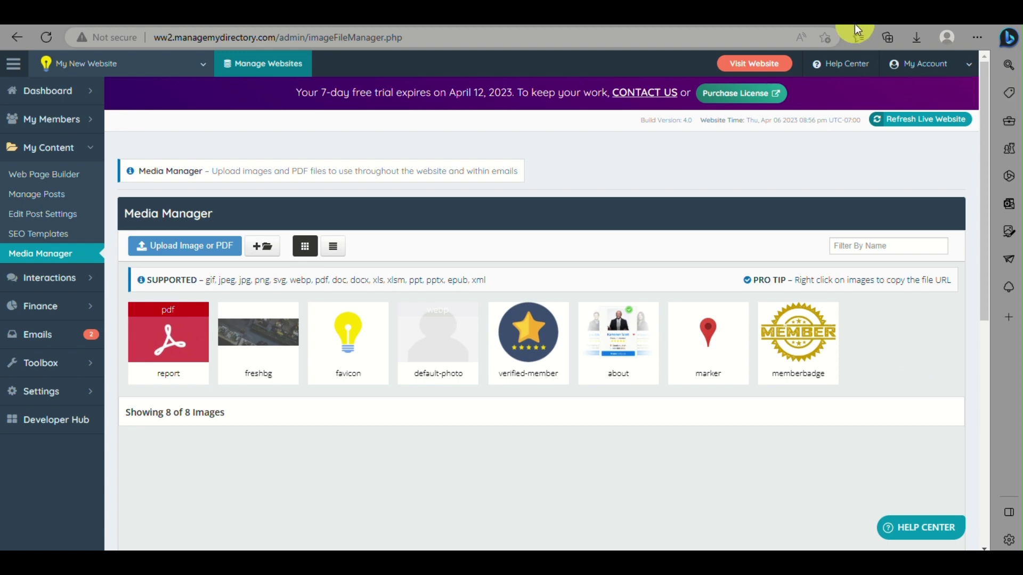
- Load the copied report.pdf URL in a new Edge tab, then return to the Media Manager tab
{"action": "left_click", "coordinate": [899, 24]}
{"action": "key", "text": "ctrl+v"}
{"action": "key", "text": "Return"}
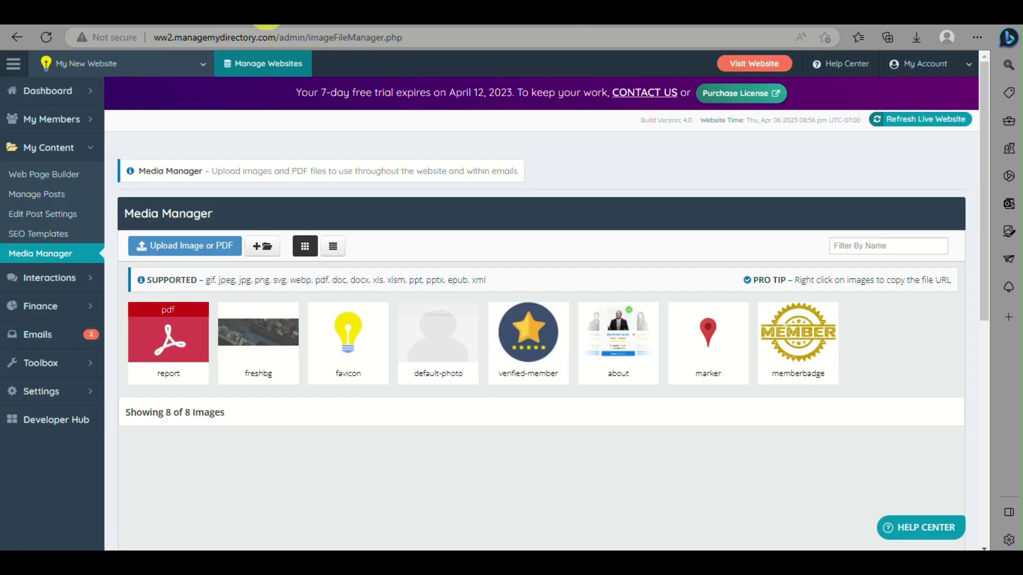
{"action": "left_click", "coordinate": [269, 22]}
- Reload the page and start a new web page from the Web Page Builder
{"action": "mouse_move", "coordinate": [3, 100]}
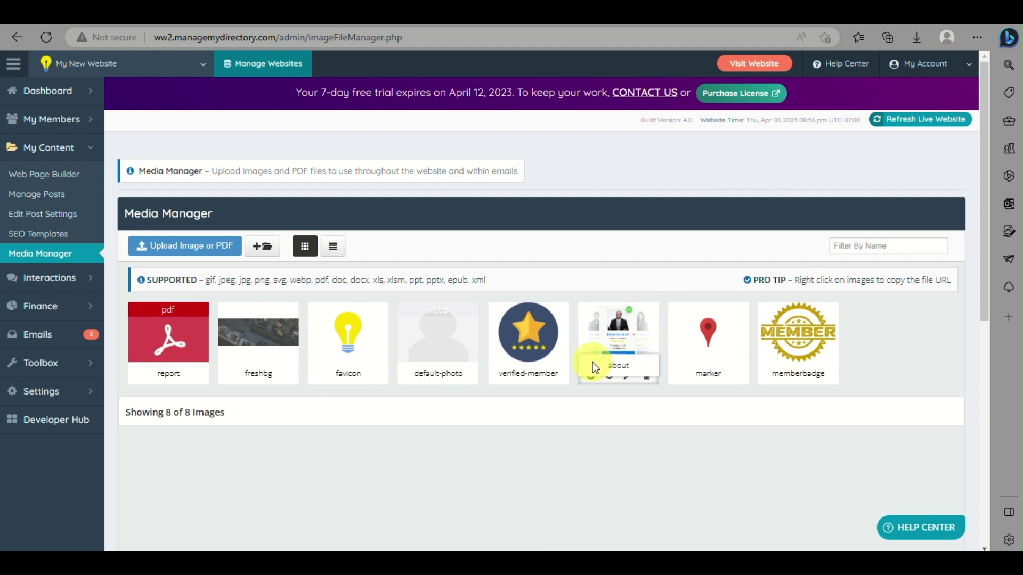
{"action": "key", "text": "F5"}
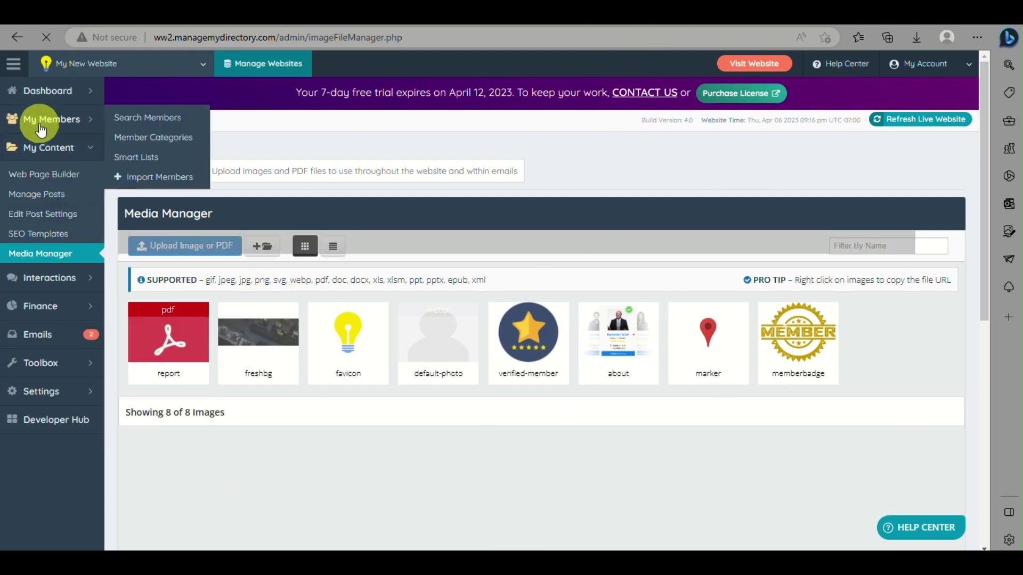
{"action": "left_click", "coordinate": [57, 181]}
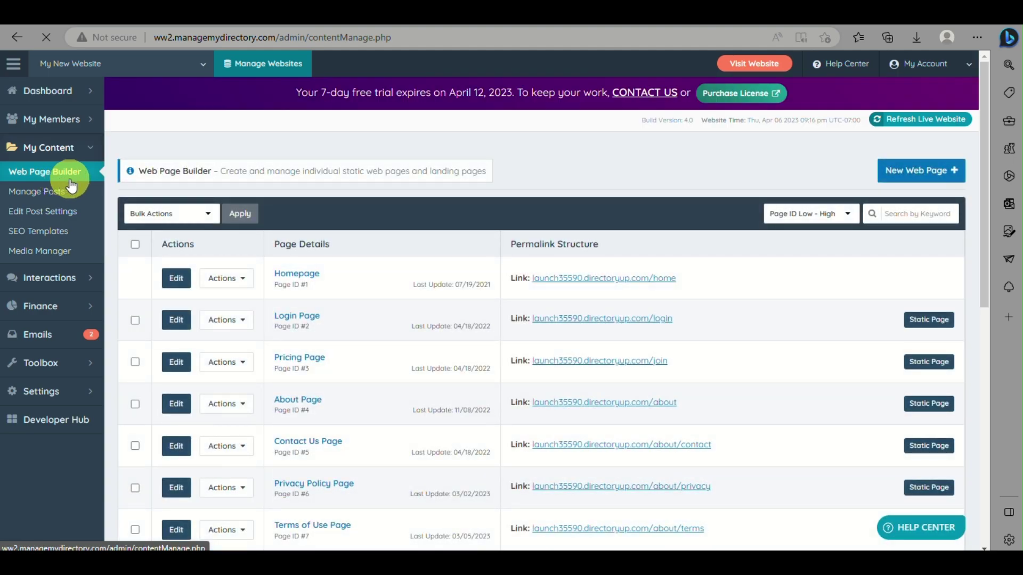
{"action": "left_click", "coordinate": [900, 181]}
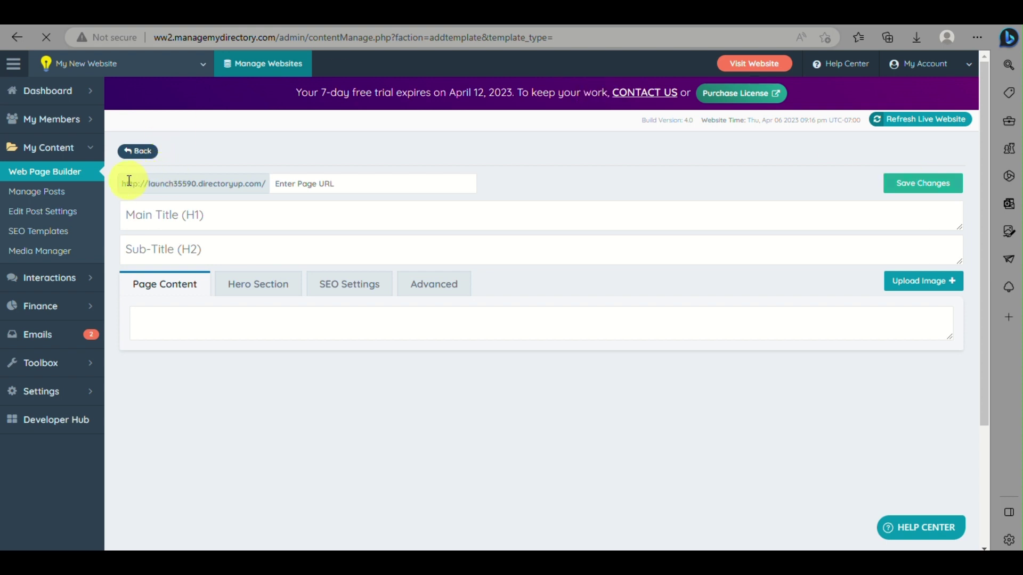
- Enter URL slug 'sample', main title 'report sample' and sub-title 'download the pdf below'
{"action": "left_click", "coordinate": [311, 184]}
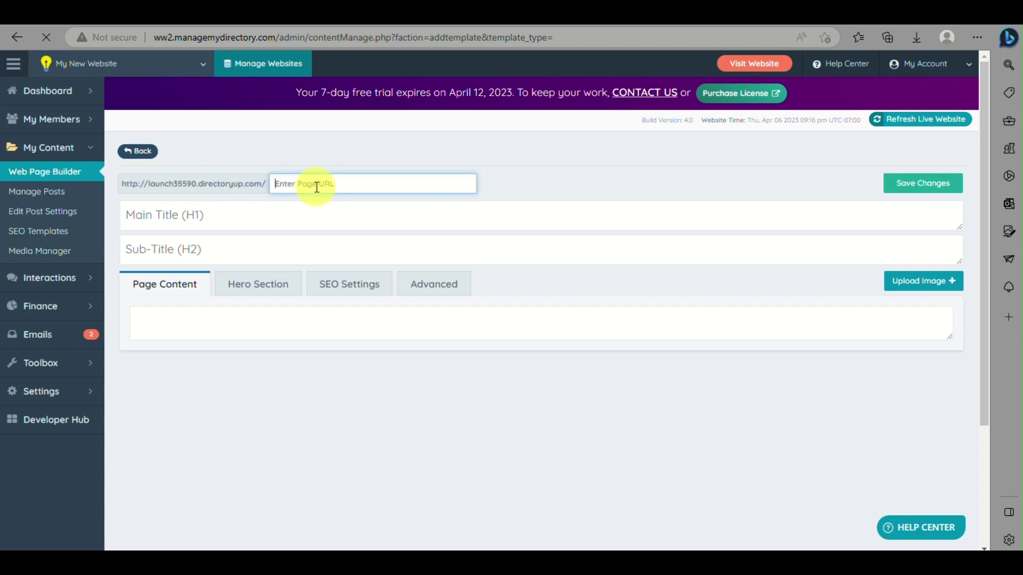
{"action": "type", "text": "sample"}
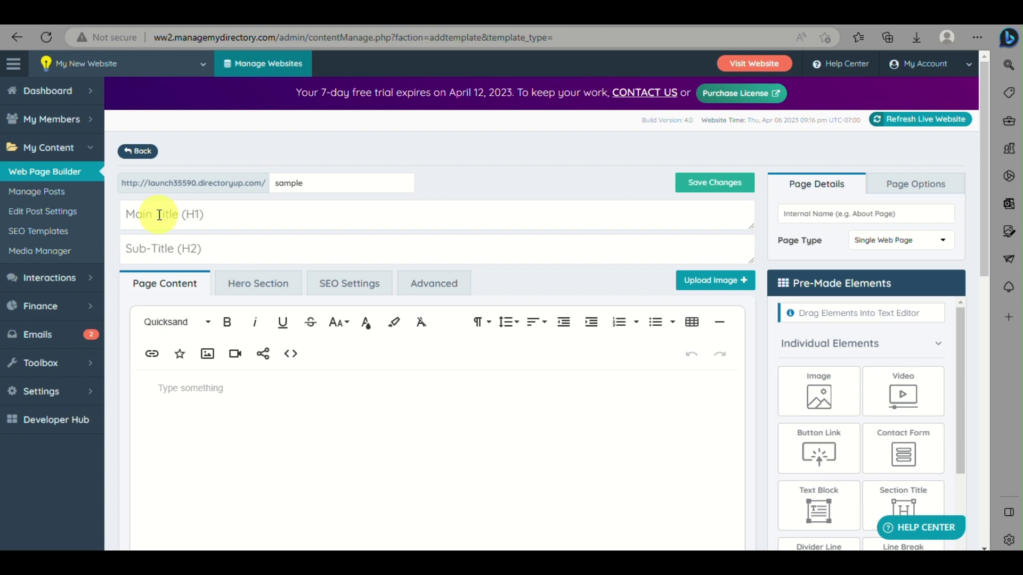
{"action": "left_click", "coordinate": [205, 220]}
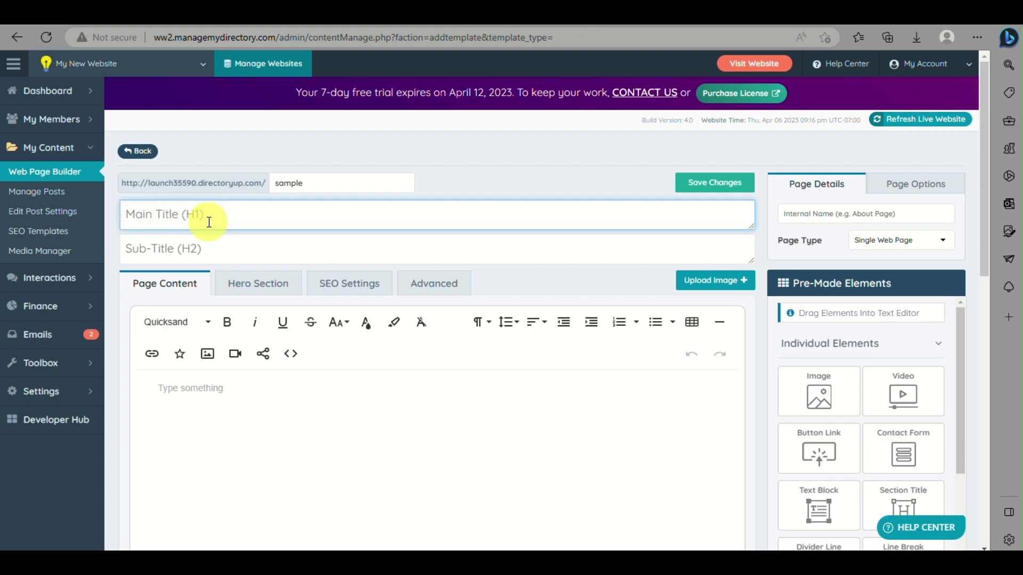
{"action": "type", "text": "report sample"}
{"action": "left_click", "coordinate": [194, 246]}
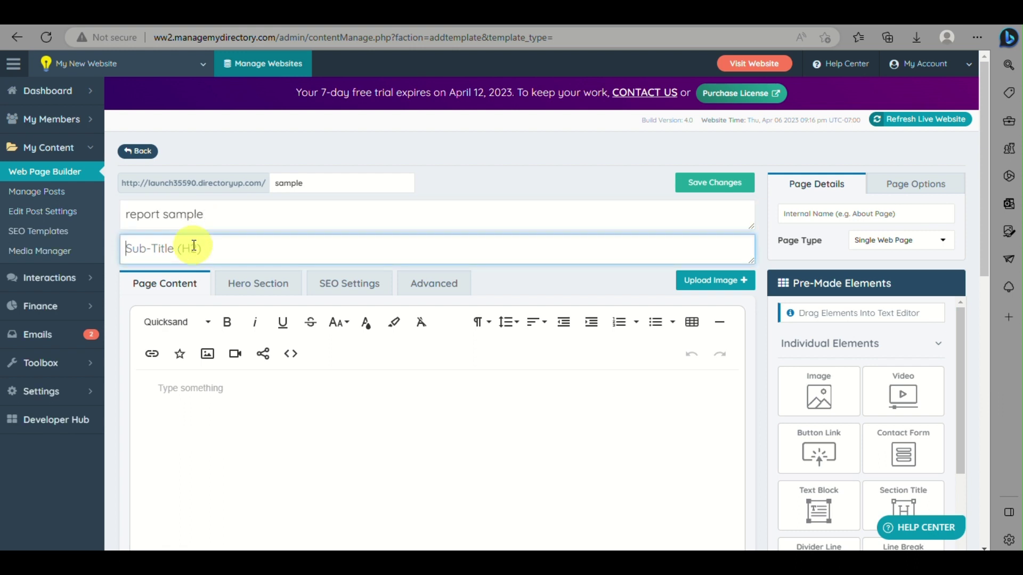
{"action": "type", "text": "download the pdf belo"}
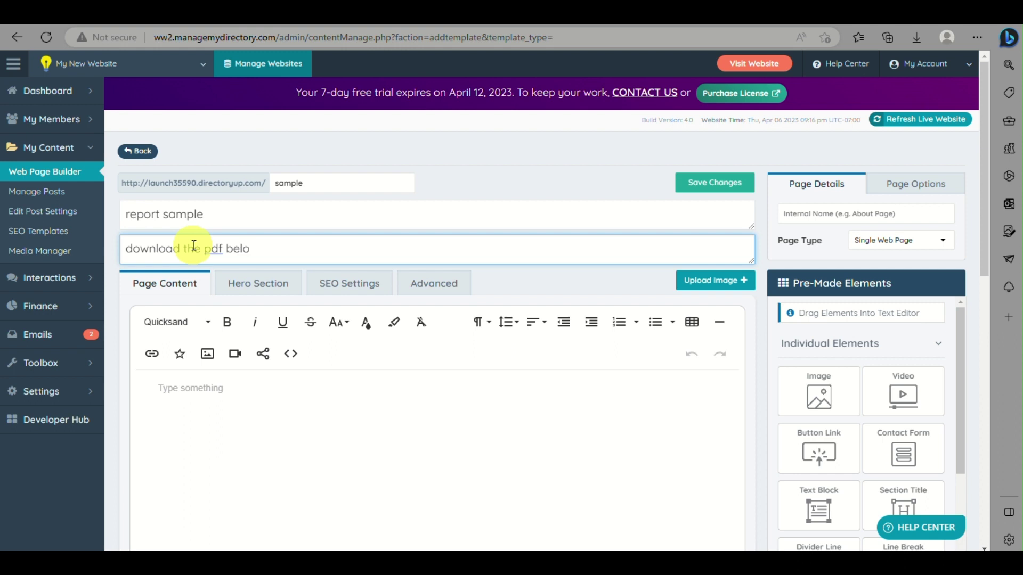
{"action": "type", "text": "low"}
- Set Enable Hero Section to 'Yes - All Devices' and scroll to the hero image settings
{"action": "left_click", "coordinate": [246, 288]}
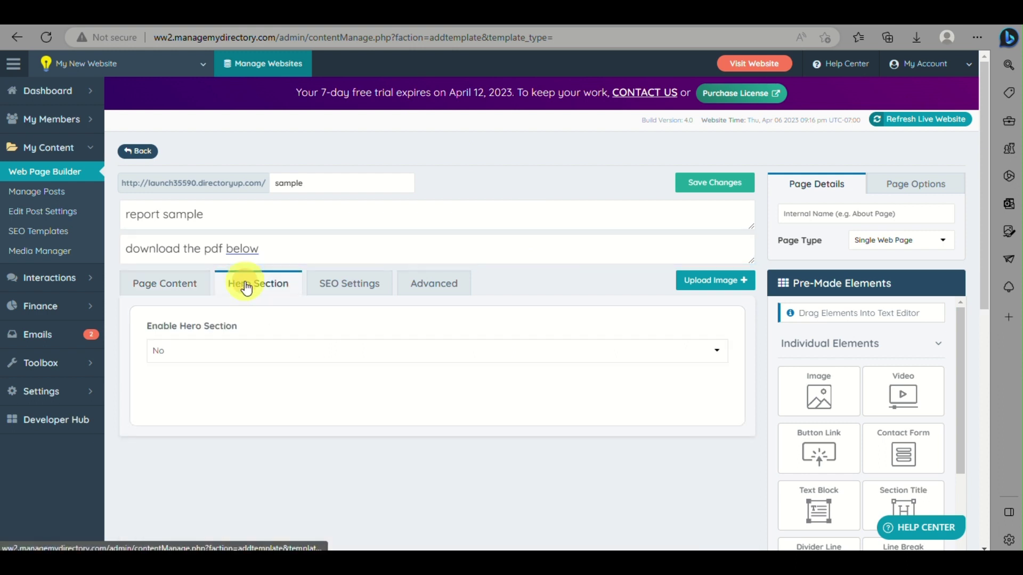
{"action": "left_click", "coordinate": [317, 356]}
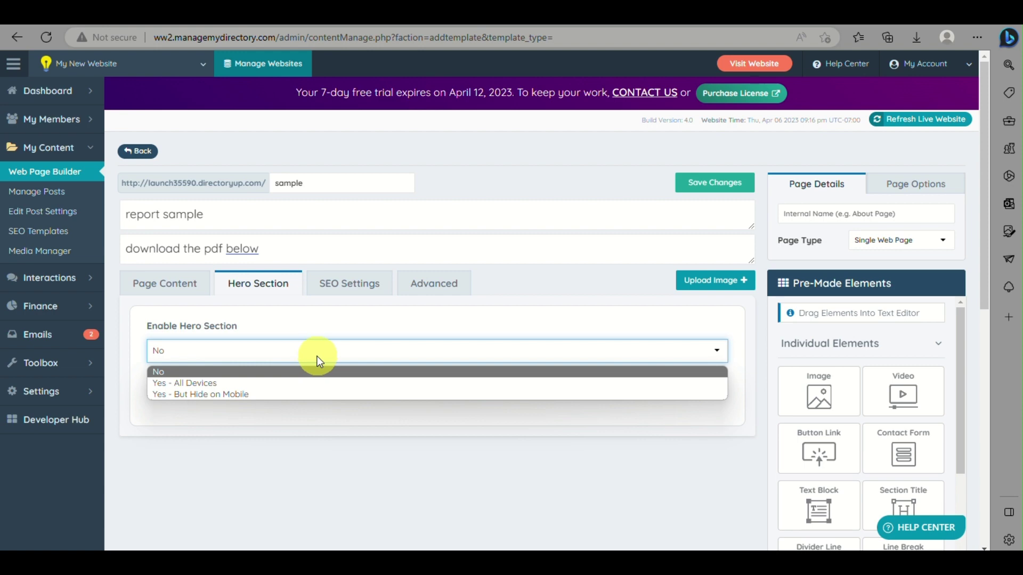
{"action": "left_click", "coordinate": [584, 26]}
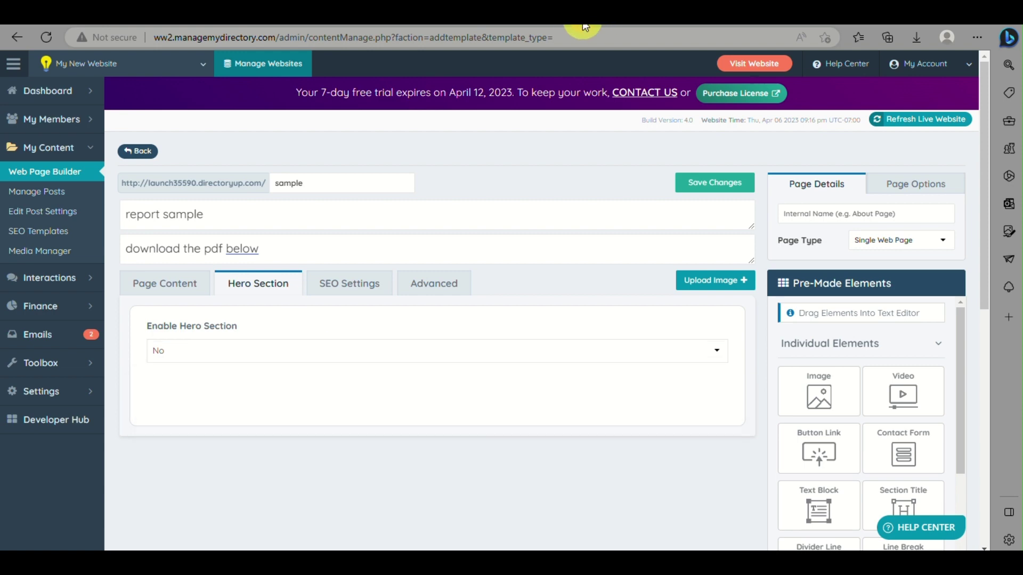
{"action": "left_click", "coordinate": [232, 351]}
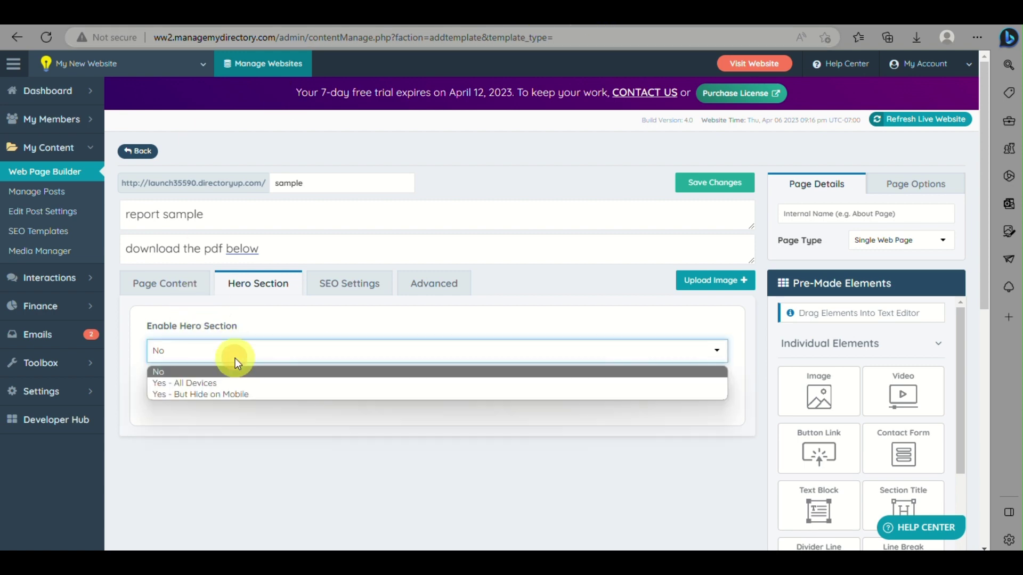
{"action": "left_click", "coordinate": [213, 382]}
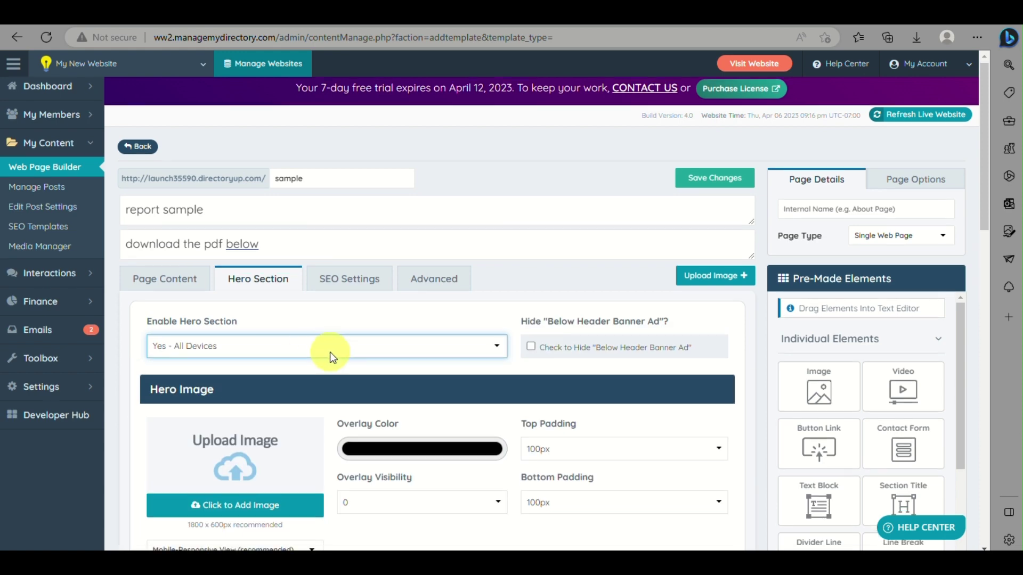
{"action": "scroll", "coordinate": [330, 352], "scroll_direction": "down", "scroll_amount": 3}
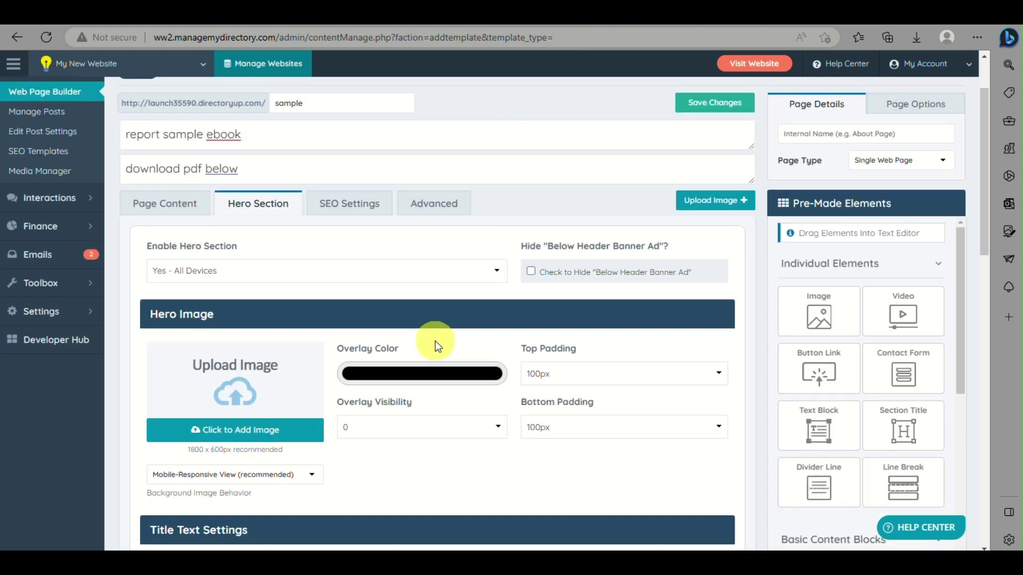
{"action": "scroll", "coordinate": [433, 342], "scroll_direction": "down", "scroll_amount": 3}
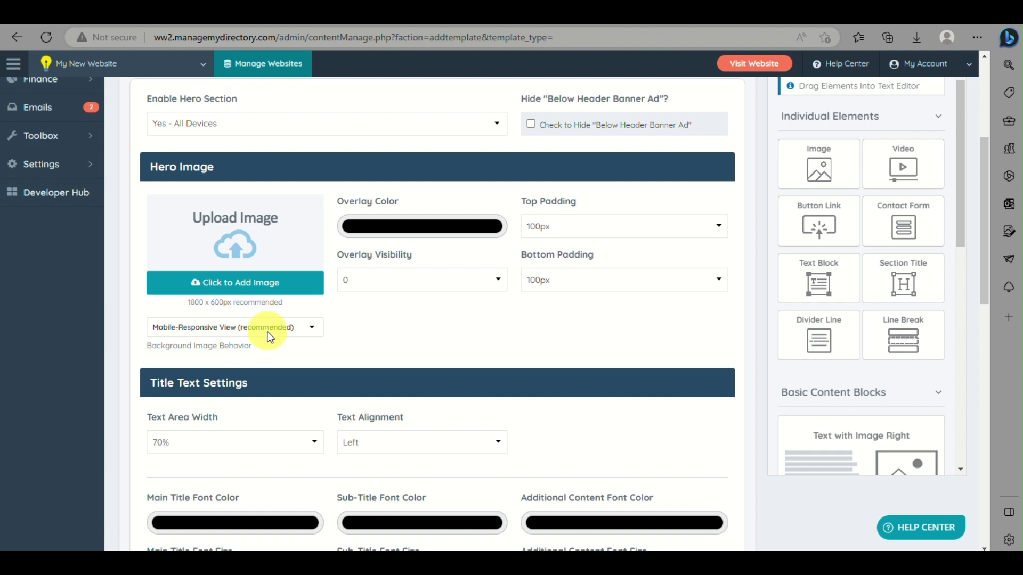
- Choose the colourful abstract library image as the hero background
{"action": "left_click", "coordinate": [266, 279]}
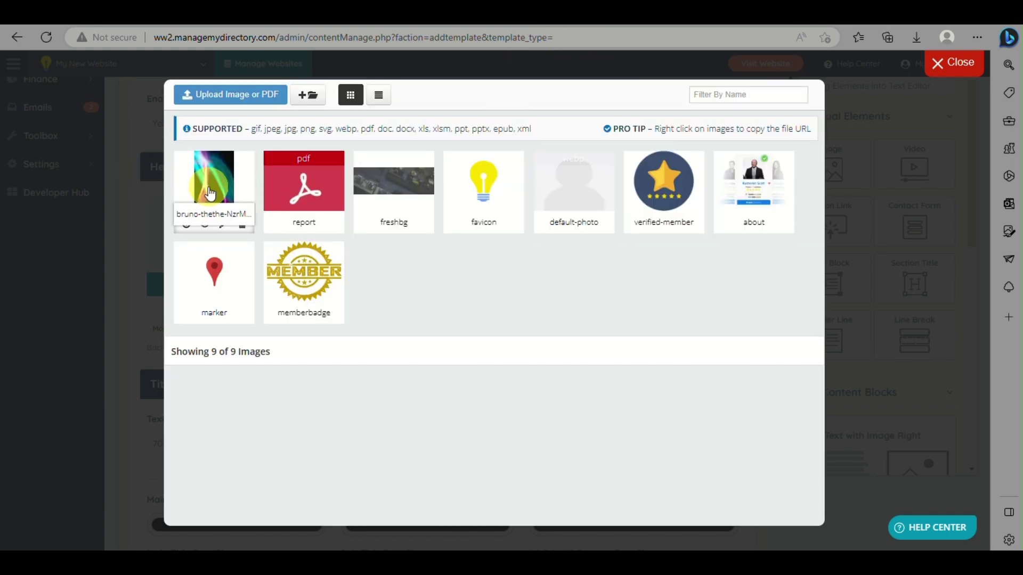
{"action": "left_click", "coordinate": [211, 193]}
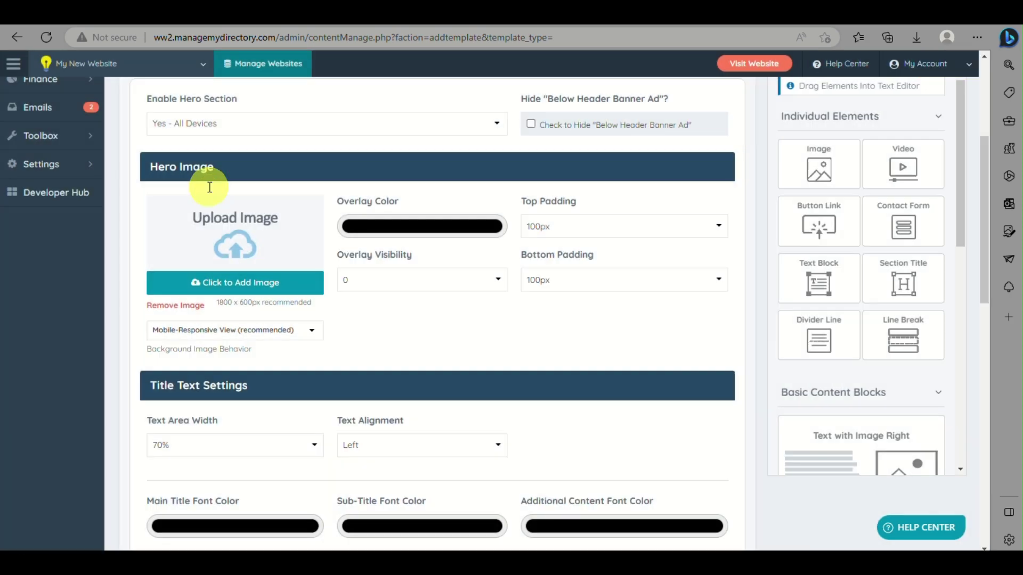
- Set the hero main title font colour to bright yellow
{"action": "scroll", "coordinate": [368, 330], "scroll_direction": "down", "scroll_amount": 3}
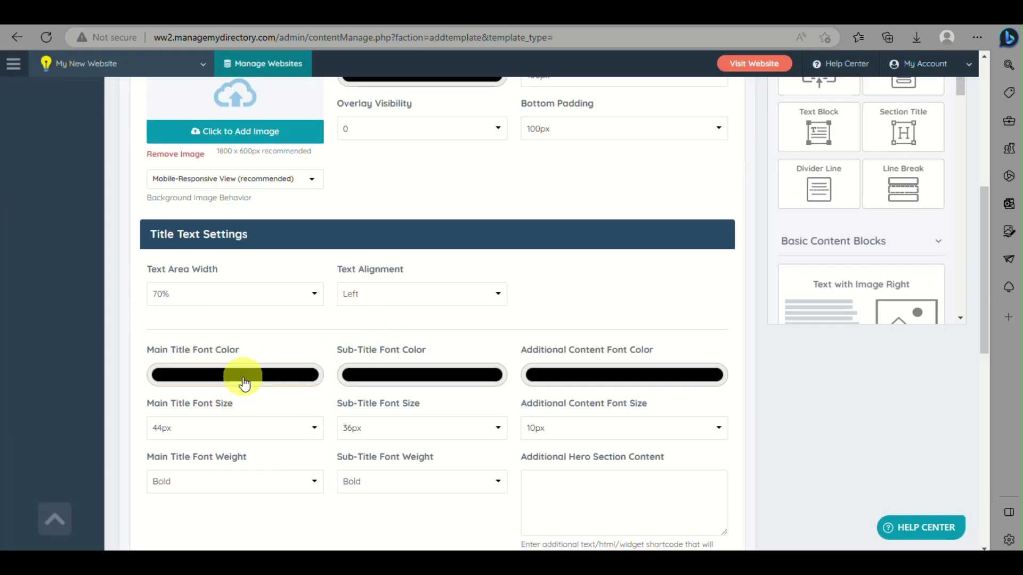
{"action": "left_click", "coordinate": [244, 381]}
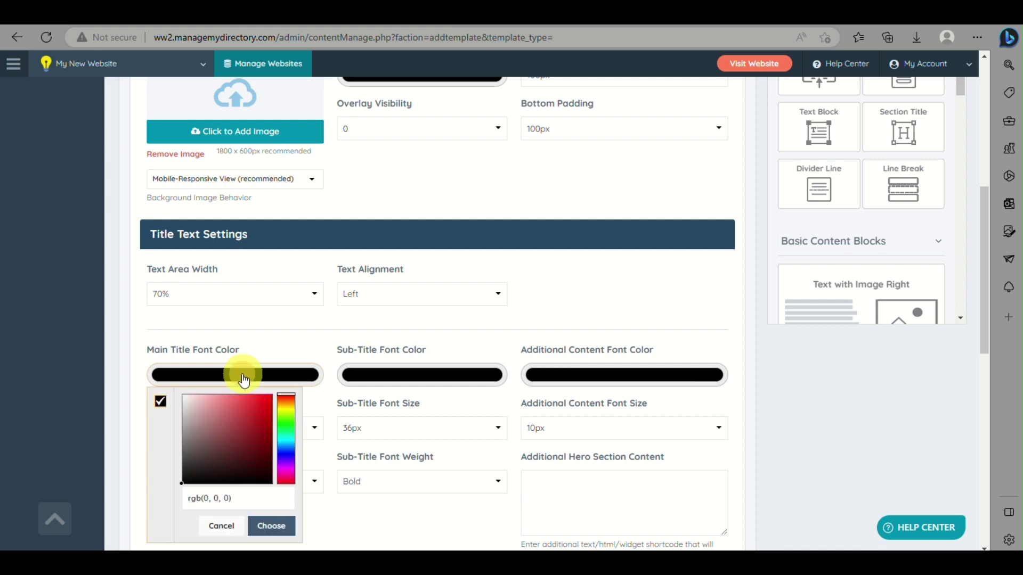
{"action": "left_click", "coordinate": [285, 416]}
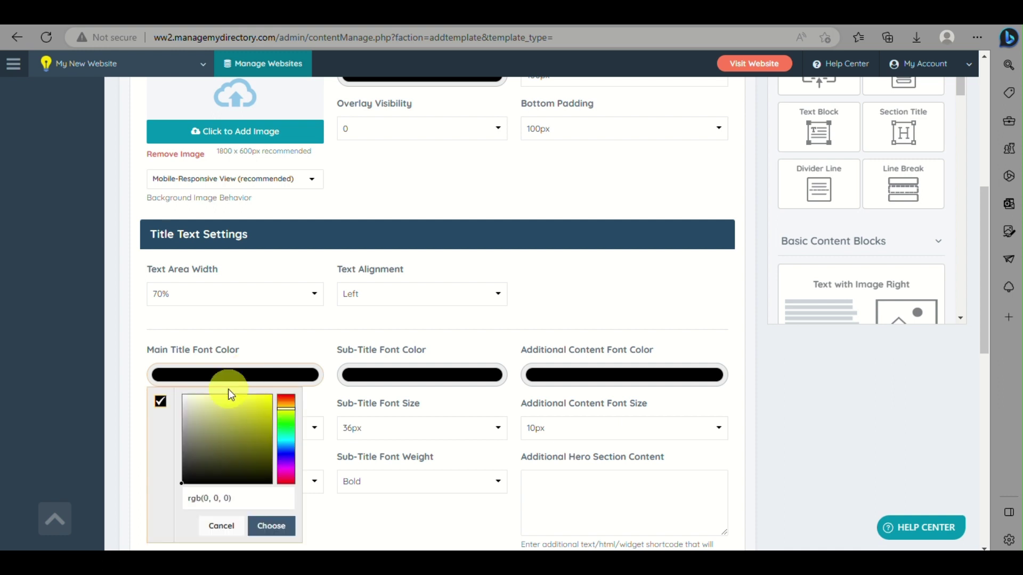
{"action": "left_click", "coordinate": [186, 394]}
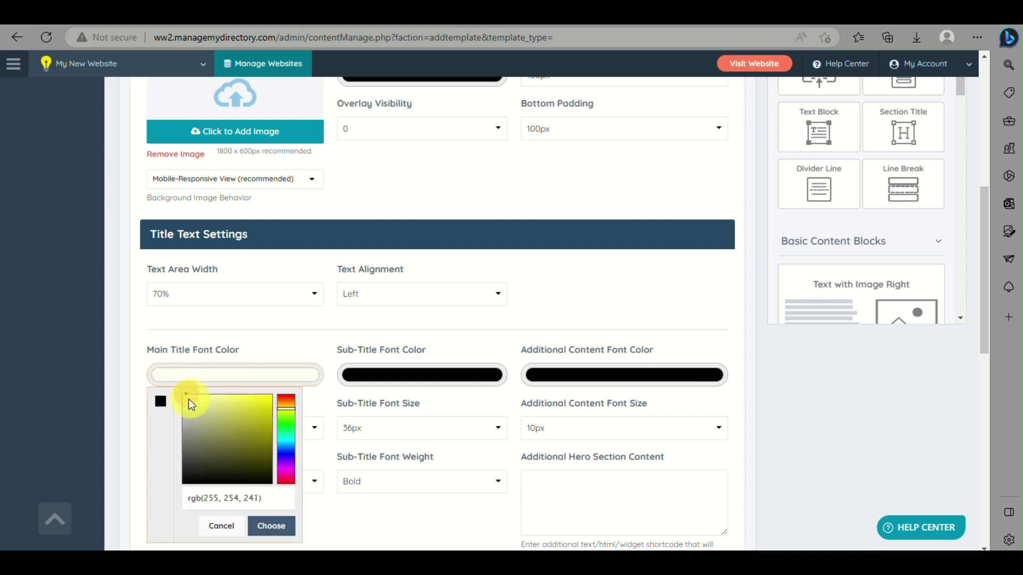
{"action": "left_click", "coordinate": [224, 402]}
{"action": "left_click", "coordinate": [196, 400]}
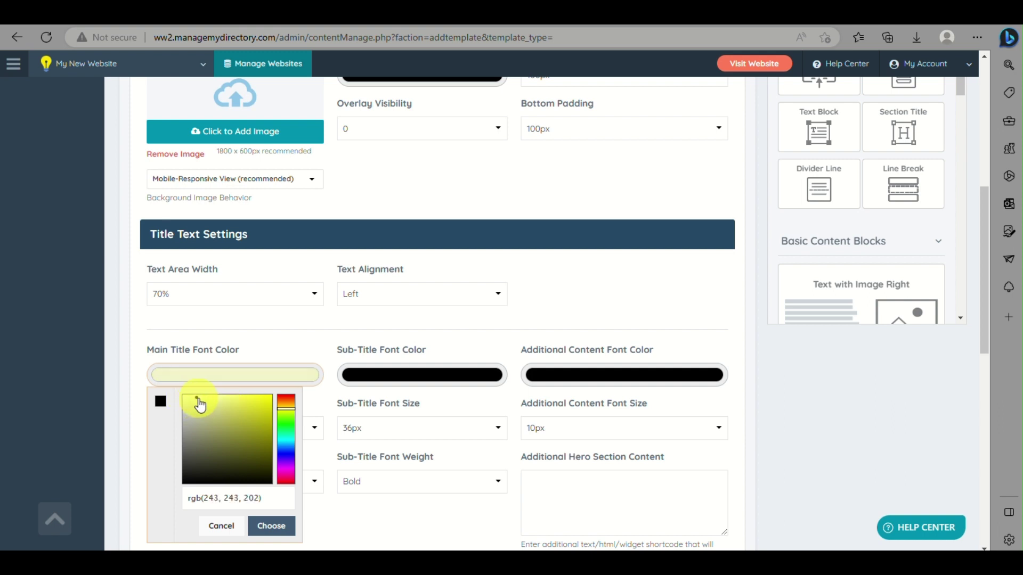
{"action": "left_click", "coordinate": [253, 404]}
{"action": "left_click", "coordinate": [271, 395]}
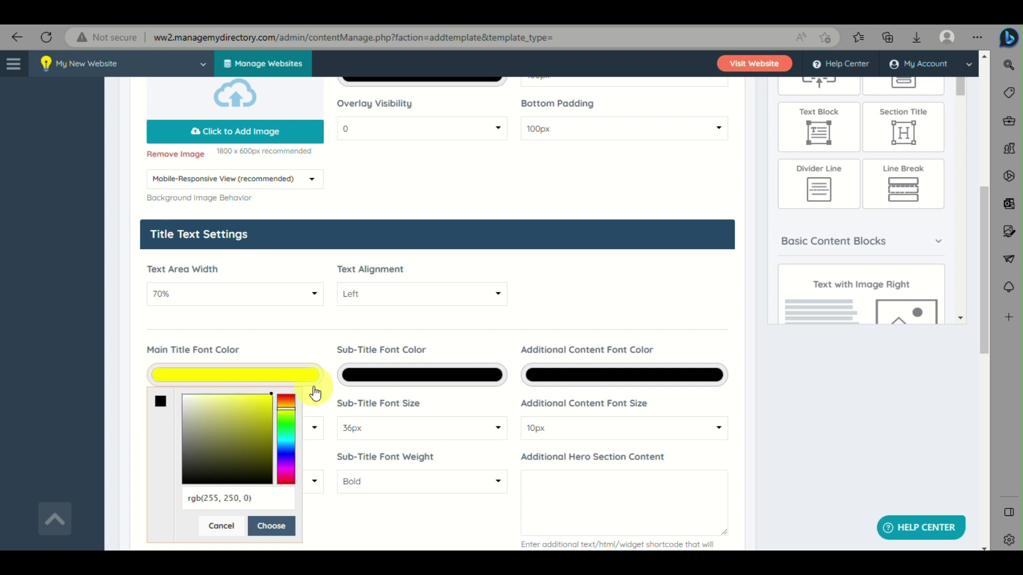
{"action": "left_click", "coordinate": [315, 392]}
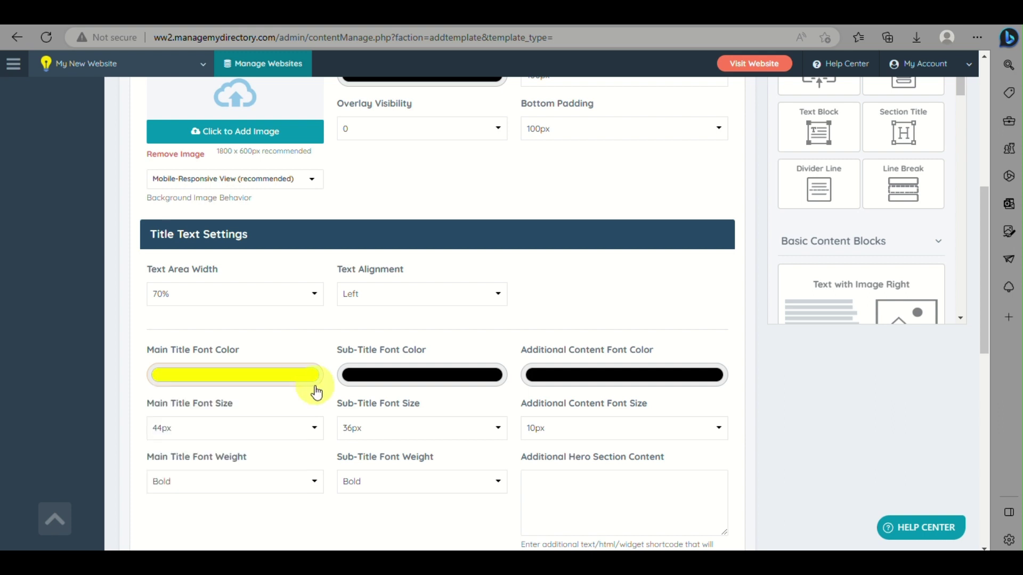
- Set the sub-title font colour to pale yellow and adjust the additional content text colour
{"action": "left_click", "coordinate": [402, 382]}
{"action": "left_click", "coordinate": [478, 410]}
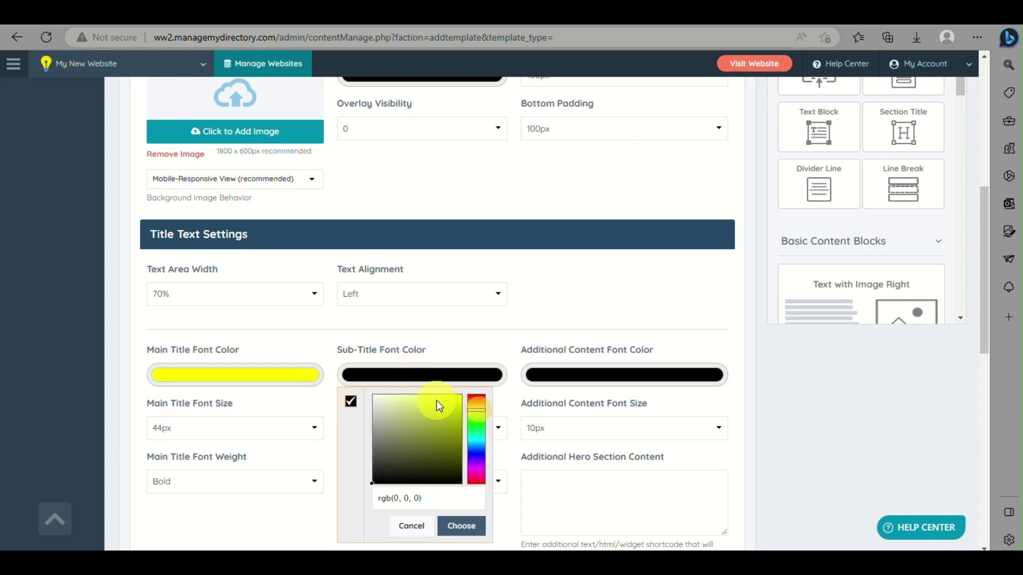
{"action": "left_click_drag", "start_coordinate": [428, 395], "coordinate": [468, 394]}
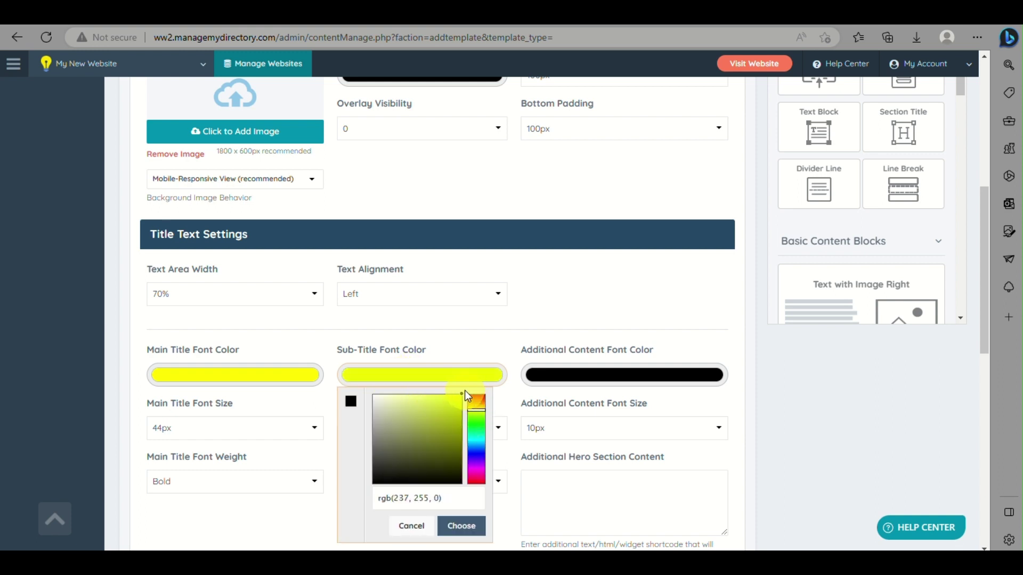
{"action": "left_click", "coordinate": [549, 379]}
{"action": "left_click", "coordinate": [661, 409]}
{"action": "left_click", "coordinate": [645, 395]}
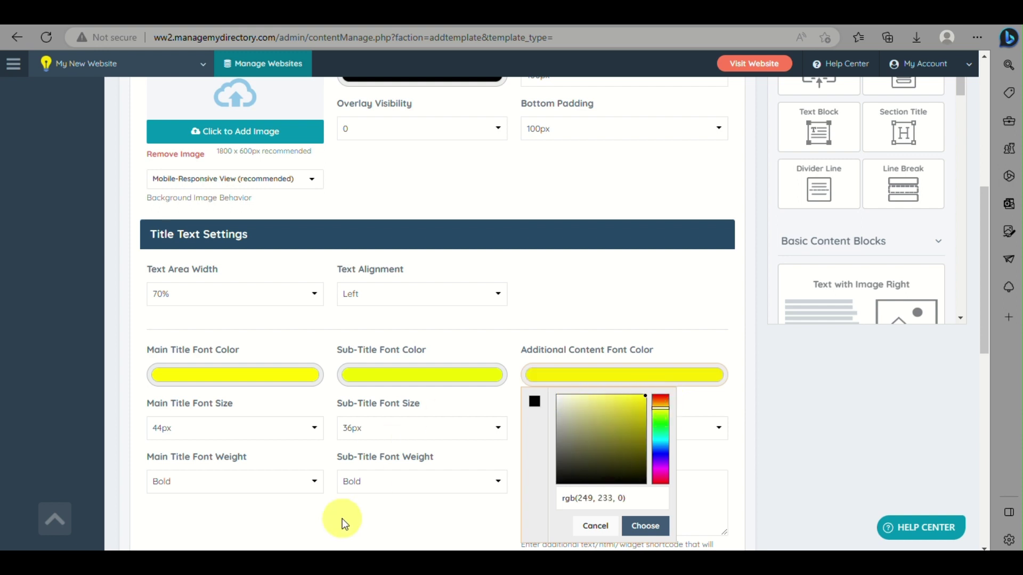
{"action": "left_click", "coordinate": [343, 523]}
{"action": "left_click", "coordinate": [595, 385]}
{"action": "left_click", "coordinate": [472, 375]}
{"action": "left_click", "coordinate": [417, 394]}
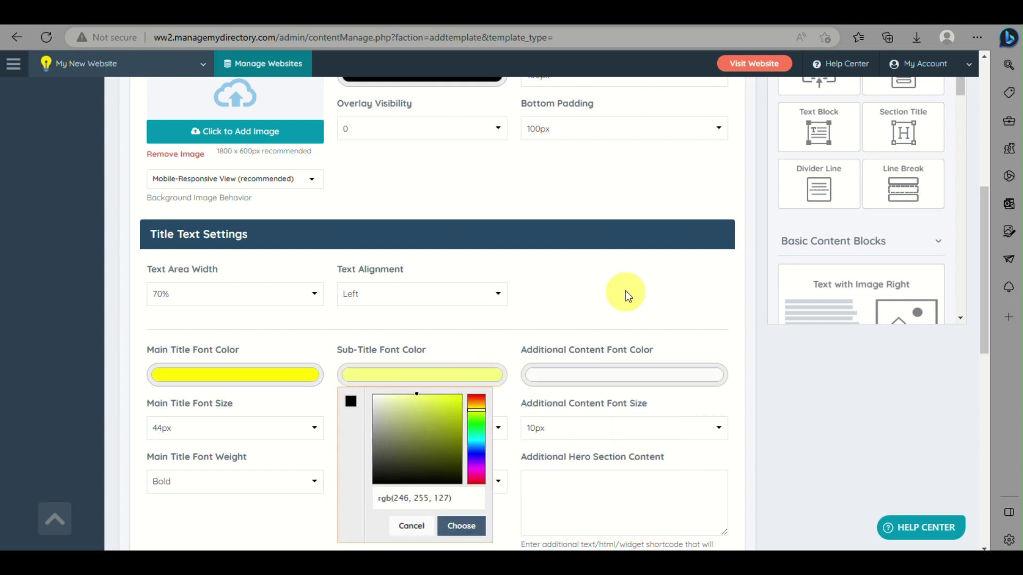
{"action": "left_click", "coordinate": [561, 341]}
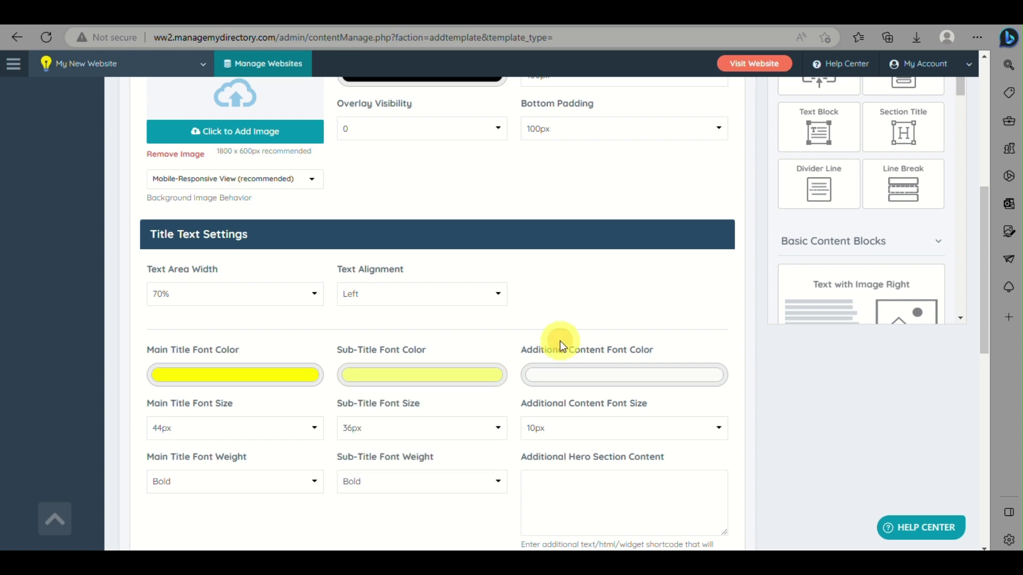
- Review the additional content font colour choices in the hero title settings
{"action": "scroll", "coordinate": [560, 391], "scroll_direction": "up", "scroll_amount": 7}
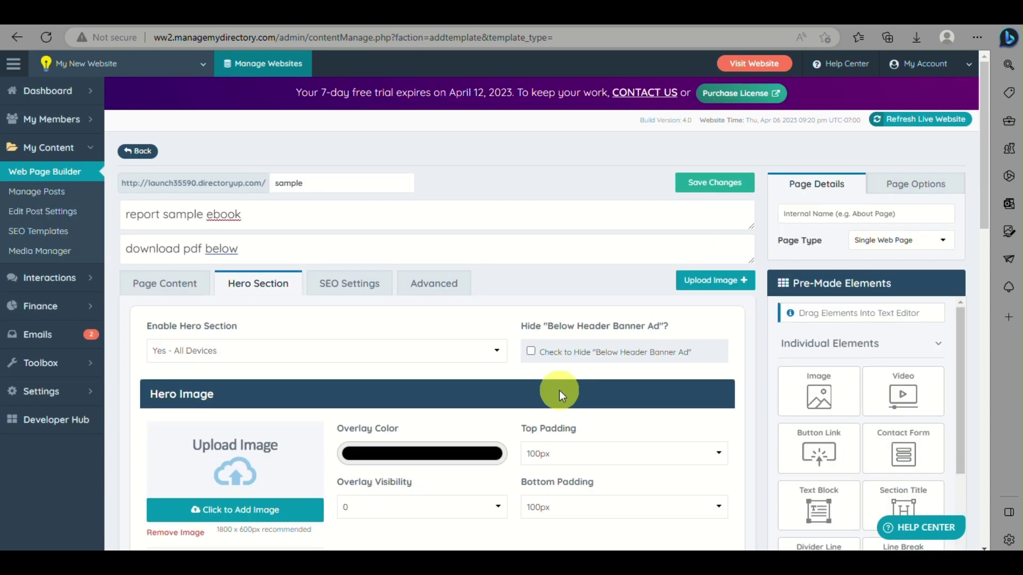
{"action": "scroll", "coordinate": [559, 391], "scroll_direction": "down", "scroll_amount": 7}
{"action": "scroll", "coordinate": [532, 330], "scroll_direction": "down", "scroll_amount": 4}
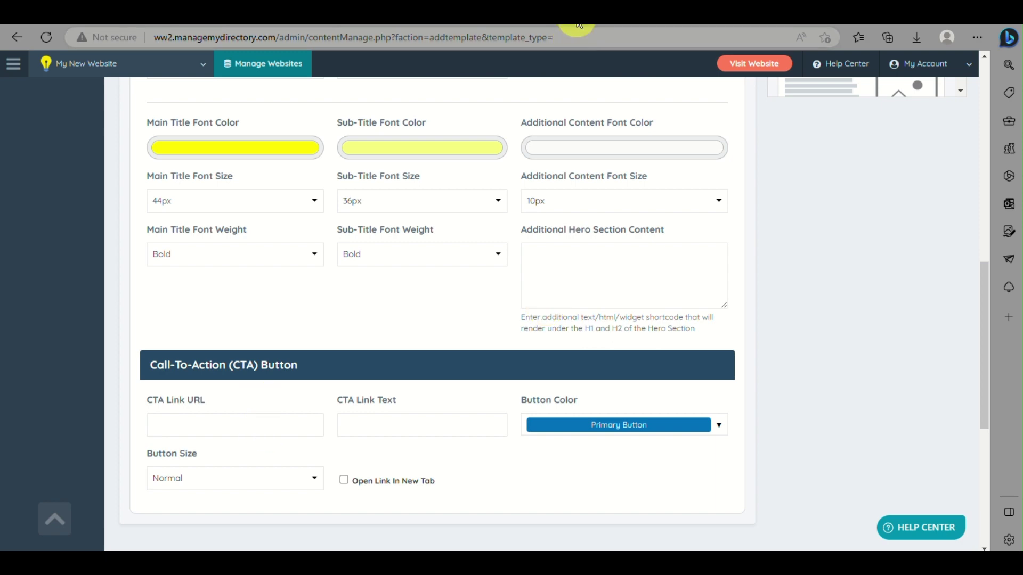
{"action": "left_click", "coordinate": [623, 148]}
{"action": "scroll", "coordinate": [461, 346], "scroll_direction": "up", "scroll_amount": 10}
{"action": "scroll", "coordinate": [475, 385], "scroll_direction": "up", "scroll_amount": 1}
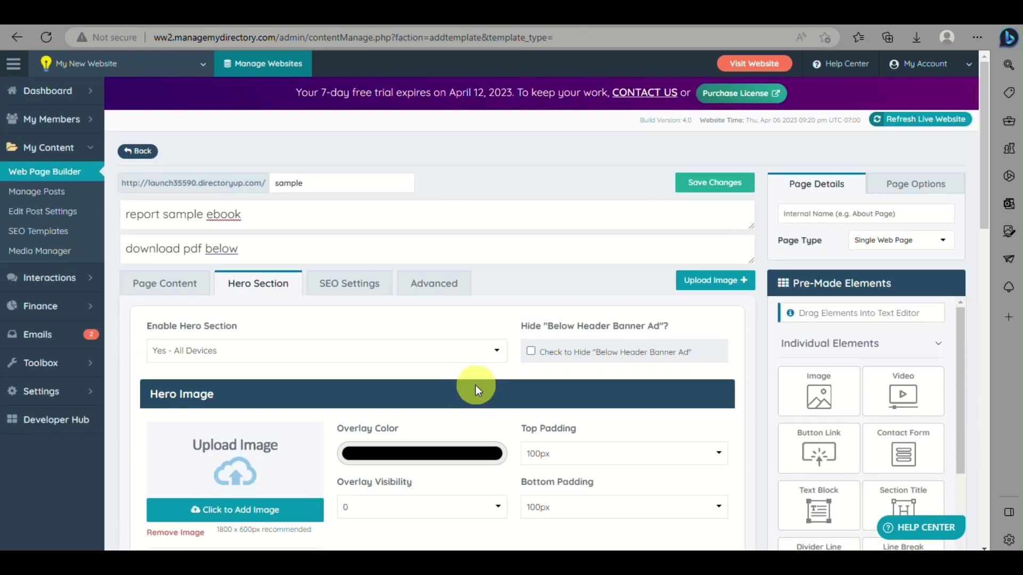
{"action": "scroll", "coordinate": [479, 388], "scroll_direction": "down", "scroll_amount": 4}
{"action": "scroll", "coordinate": [529, 423], "scroll_direction": "up", "scroll_amount": 4}
- Switch to Page Content and bring up the empty editor beside the Pre-Made Elements panel
{"action": "left_click", "coordinate": [168, 294]}
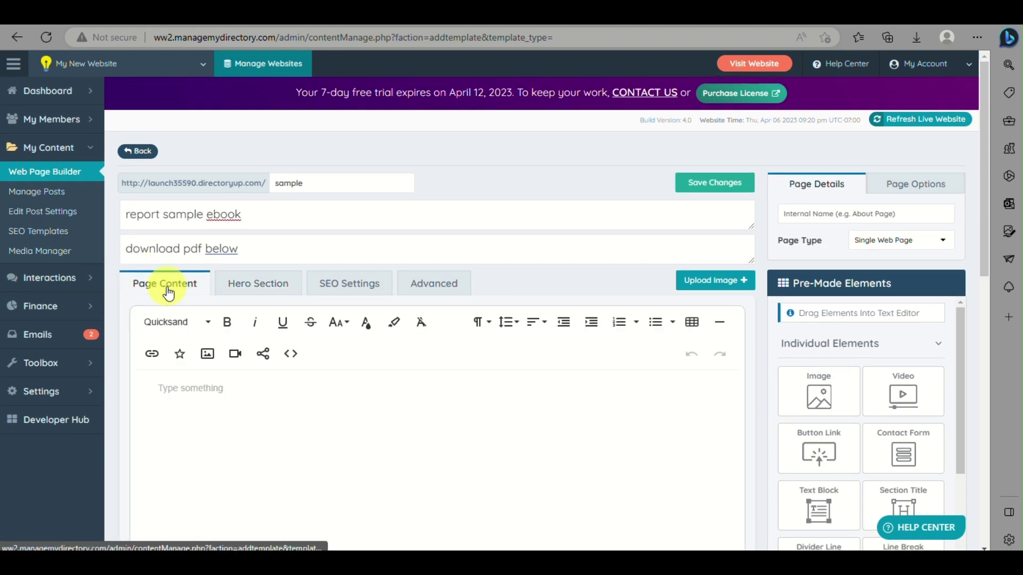
{"action": "left_click", "coordinate": [269, 287]}
{"action": "scroll", "coordinate": [289, 295], "scroll_direction": "down", "scroll_amount": 2}
{"action": "scroll", "coordinate": [289, 295], "scroll_direction": "down", "scroll_amount": 2}
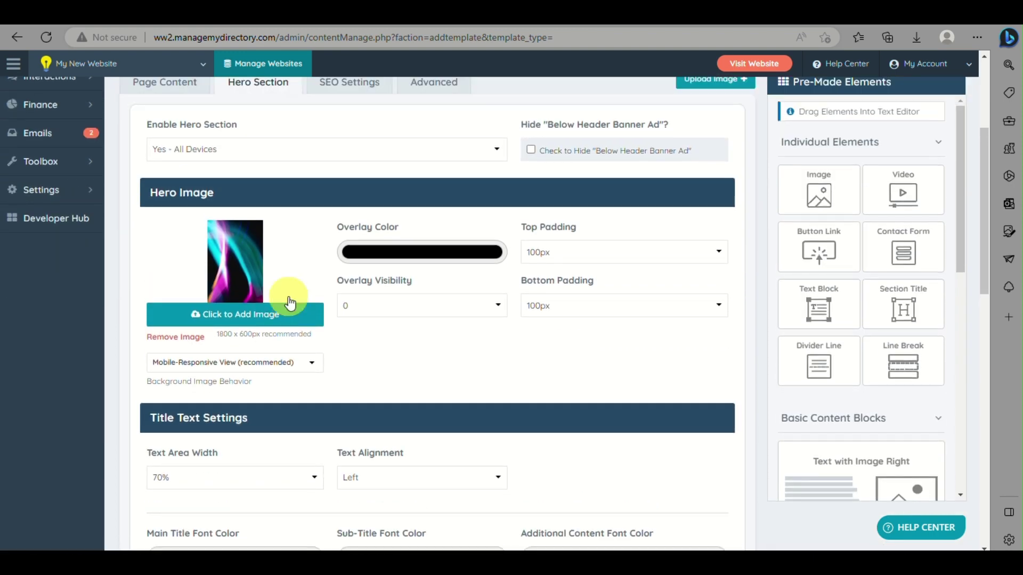
{"action": "scroll", "coordinate": [266, 313], "scroll_direction": "up", "scroll_amount": 4}
{"action": "left_click", "coordinate": [164, 283]}
{"action": "scroll", "coordinate": [279, 365], "scroll_direction": "down", "scroll_amount": 1}
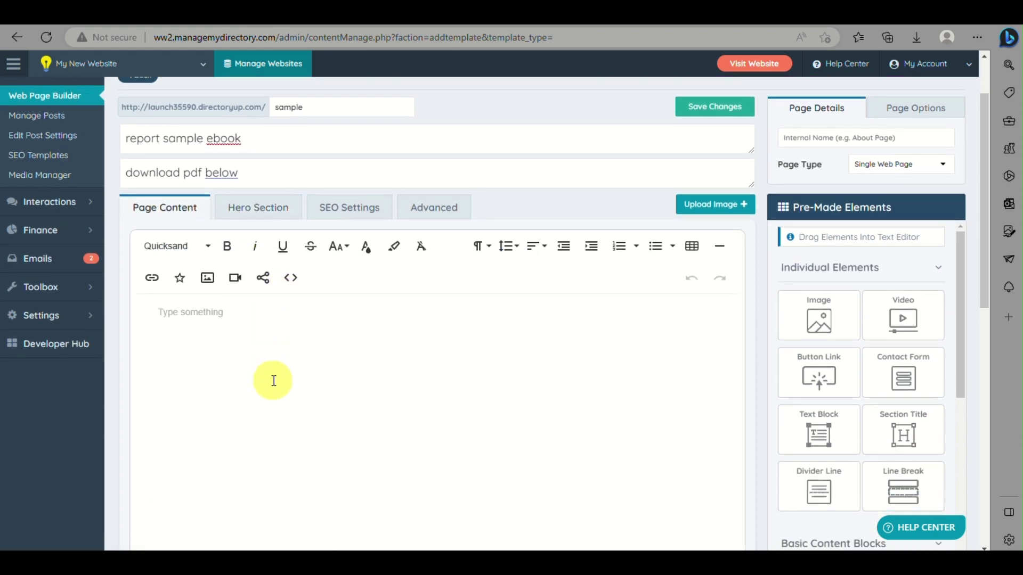
{"action": "scroll", "coordinate": [283, 377], "scroll_direction": "down", "scroll_amount": 3}
{"action": "scroll", "coordinate": [281, 378], "scroll_direction": "up", "scroll_amount": 1}
{"action": "scroll", "coordinate": [901, 373], "scroll_direction": "up", "scroll_amount": 3}
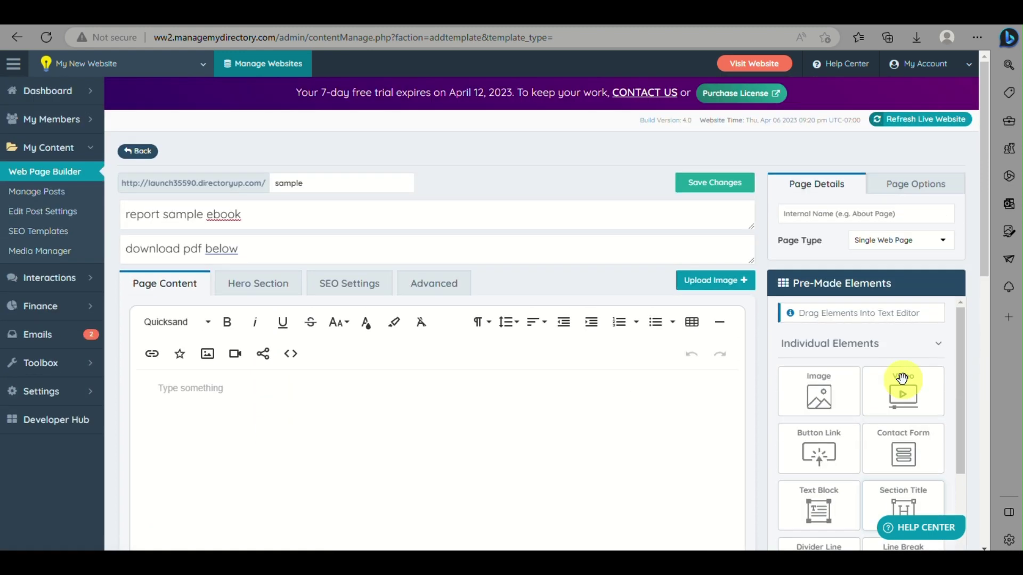
{"action": "scroll", "coordinate": [917, 379], "scroll_direction": "down", "scroll_amount": 3}
{"action": "scroll", "coordinate": [932, 381], "scroll_direction": "up", "scroll_amount": 3}
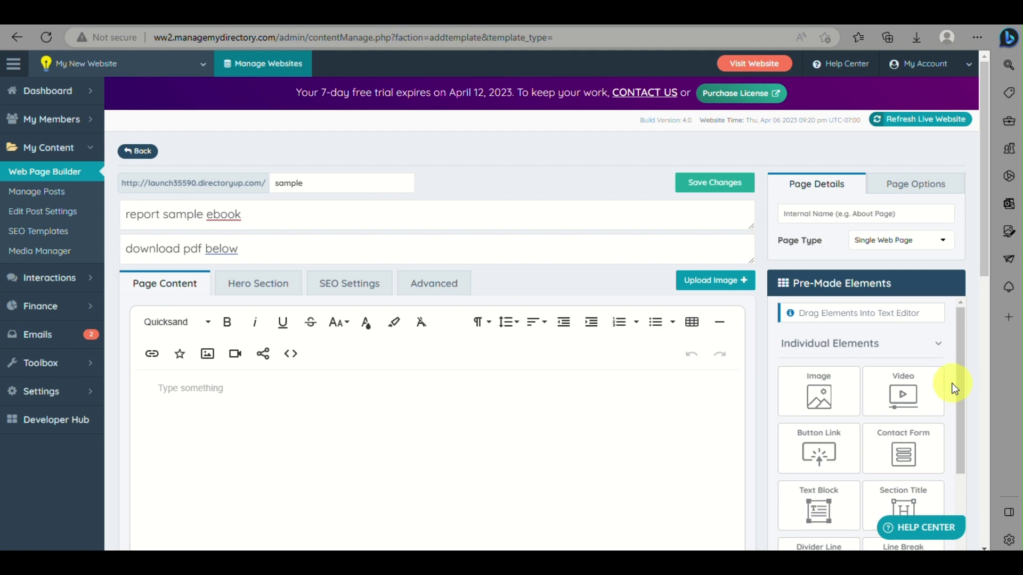
{"action": "scroll", "coordinate": [951, 382], "scroll_direction": "down", "scroll_amount": 3}
{"action": "scroll", "coordinate": [964, 377], "scroll_direction": "up", "scroll_amount": 3}
{"action": "scroll", "coordinate": [974, 379], "scroll_direction": "down", "scroll_amount": 1}
{"action": "scroll", "coordinate": [976, 380], "scroll_direction": "down", "scroll_amount": 2}
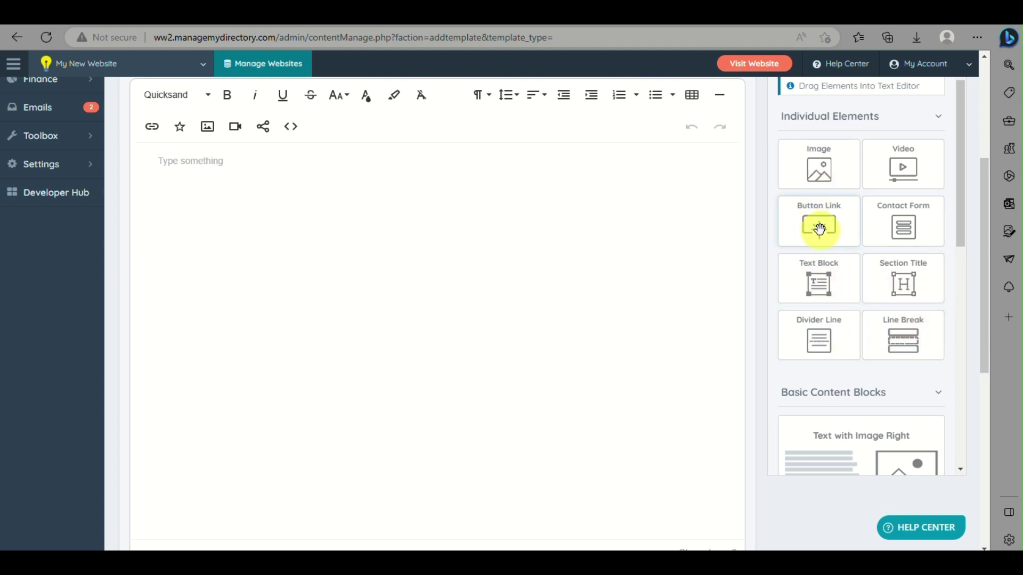
- Place a button link at the top of the page content, undoing the stray typed text
{"action": "left_click_drag", "start_coordinate": [829, 230], "coordinate": [426, 303]}
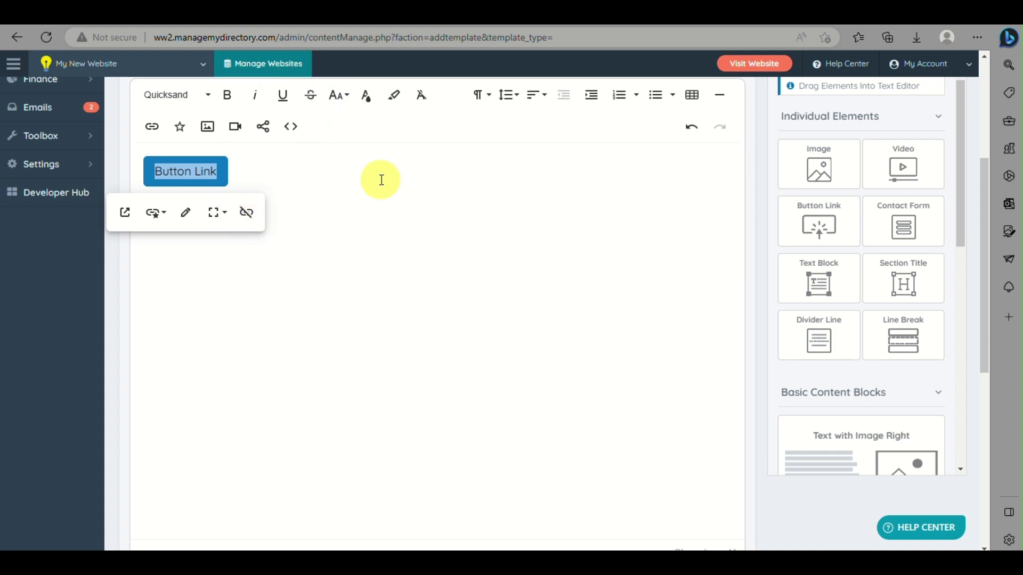
{"action": "type", "text": "click here"}
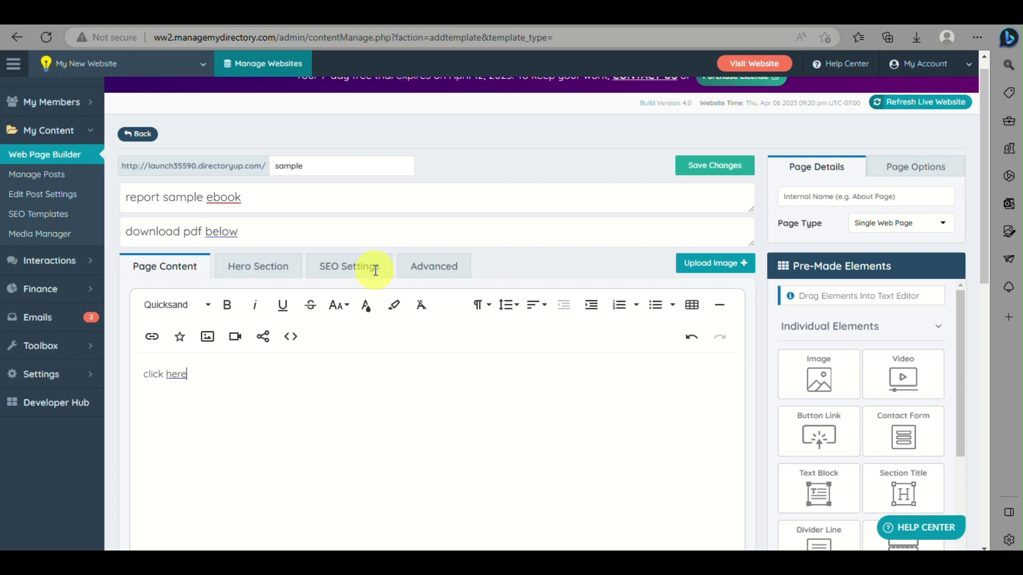
{"action": "scroll", "coordinate": [376, 271], "scroll_direction": "up", "scroll_amount": 1}
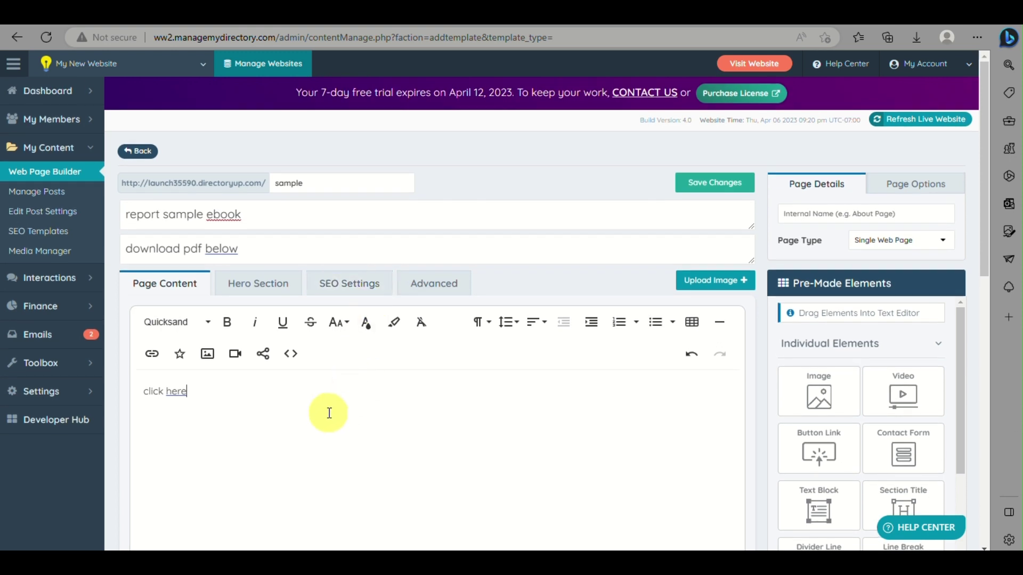
{"action": "left_click", "coordinate": [326, 415]}
{"action": "key", "text": "ctrl+z"}
{"action": "key", "text": "ctrl+z"}
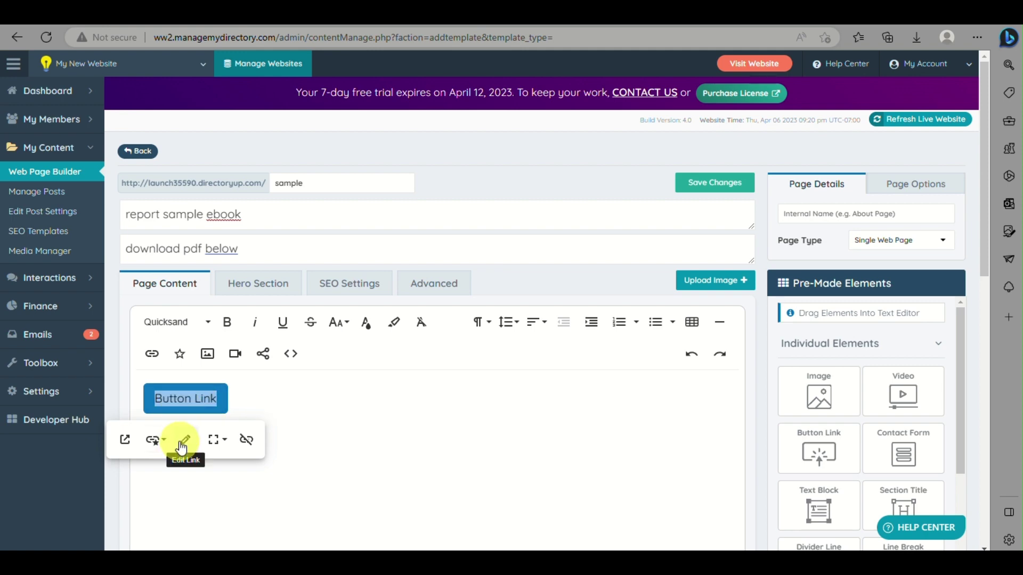
- Change the button link's text to 'click here', keeping the URL as #
{"action": "left_click", "coordinate": [181, 442]}
{"action": "scroll", "coordinate": [171, 474], "scroll_direction": "down", "scroll_amount": 4}
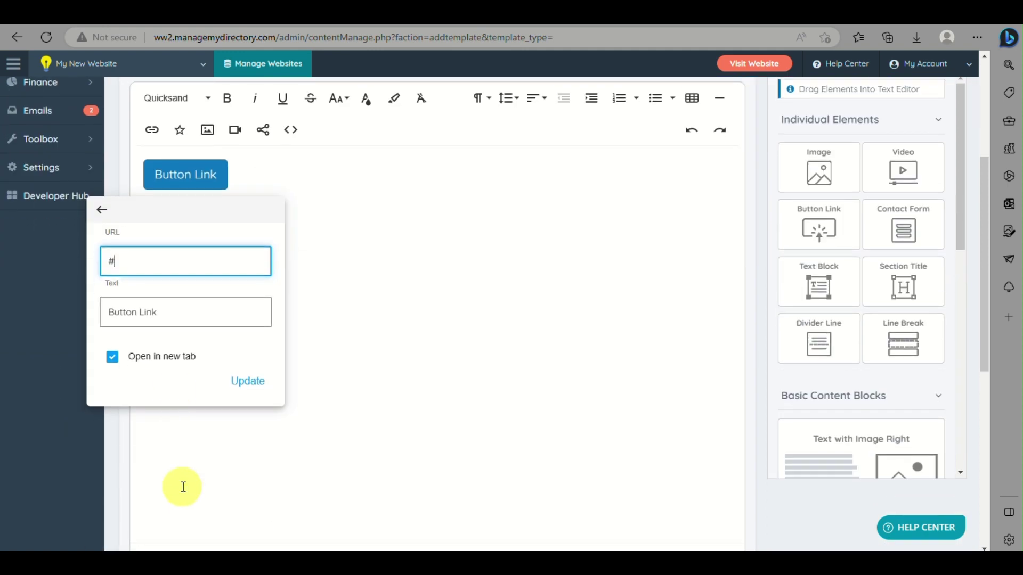
{"action": "triple_click", "coordinate": [176, 310]}
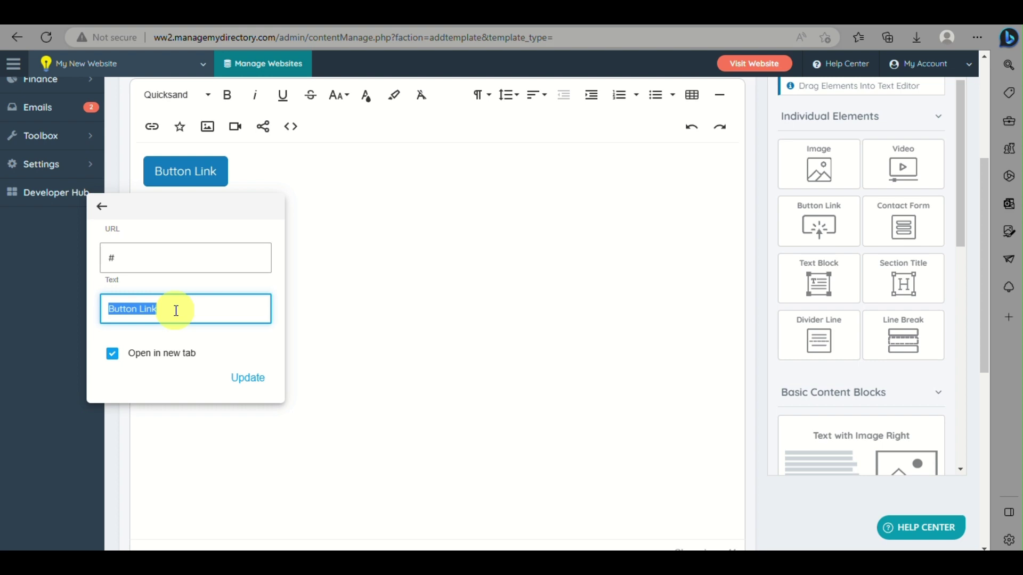
{"action": "type", "text": "click "}
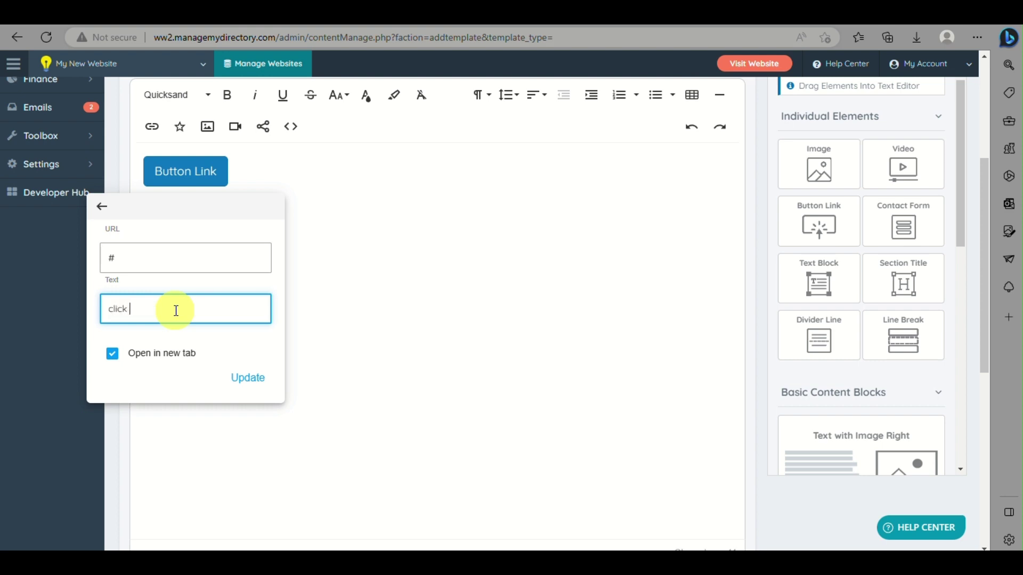
{"action": "type", "text": "here"}
{"action": "left_click", "coordinate": [248, 378]}
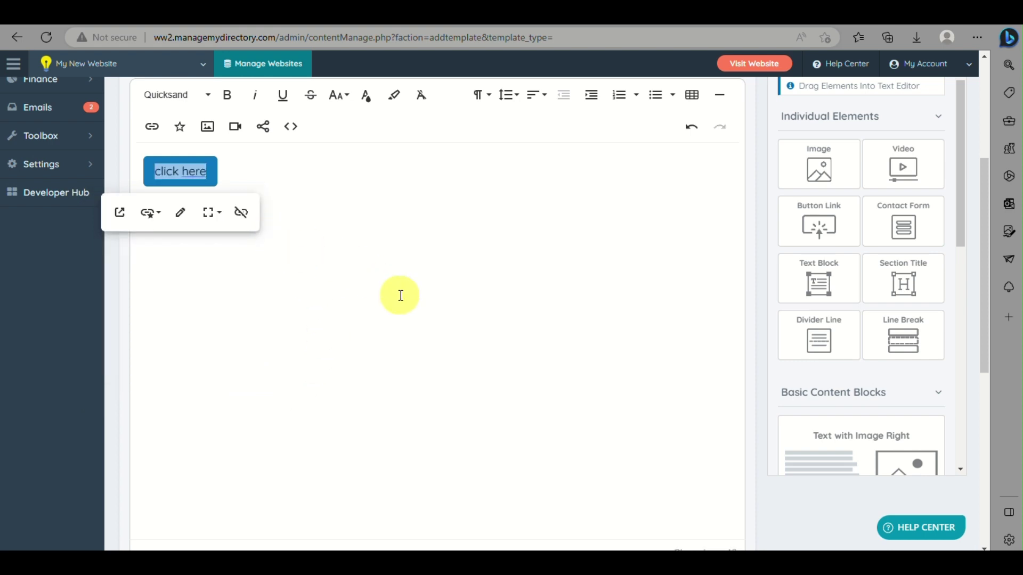
- Replace the click here button's # URL with the pasted report.pdf file address
{"action": "left_click", "coordinate": [207, 180]}
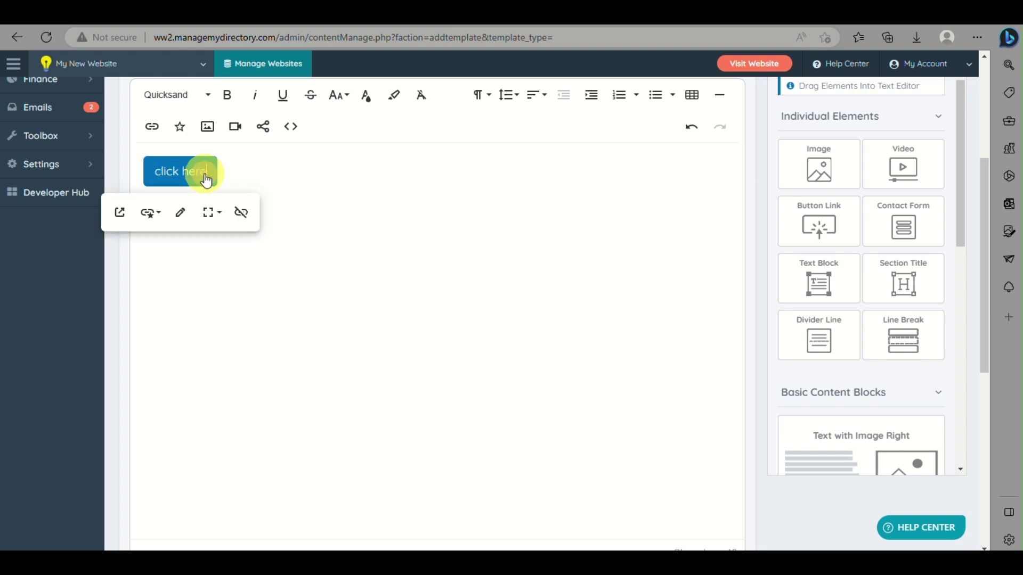
{"action": "left_click", "coordinate": [181, 212]}
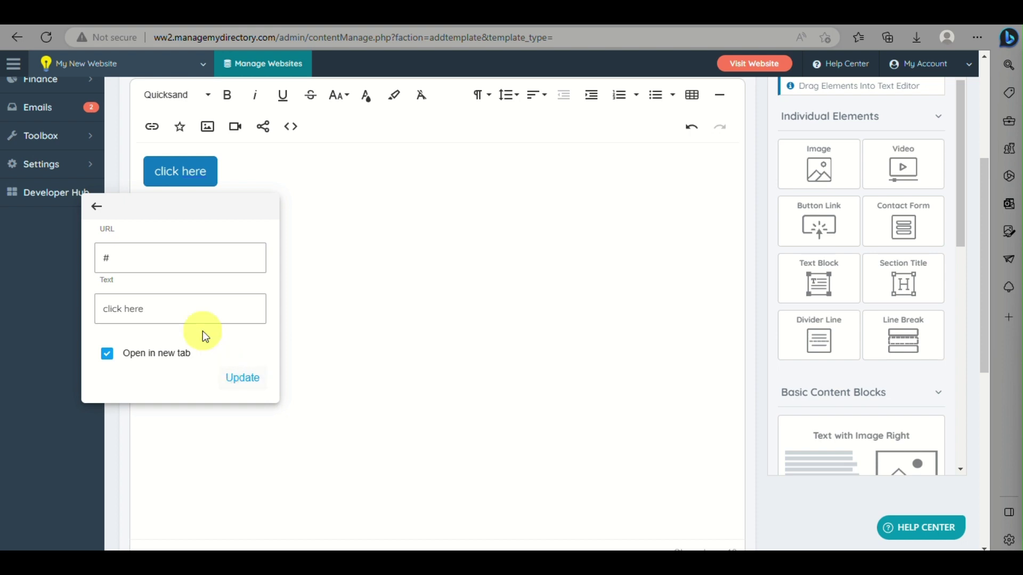
{"action": "left_click", "coordinate": [126, 255]}
{"action": "key", "text": "ctrl+a"}
{"action": "type", "text": "directoryup.com/images/report.pdf"}
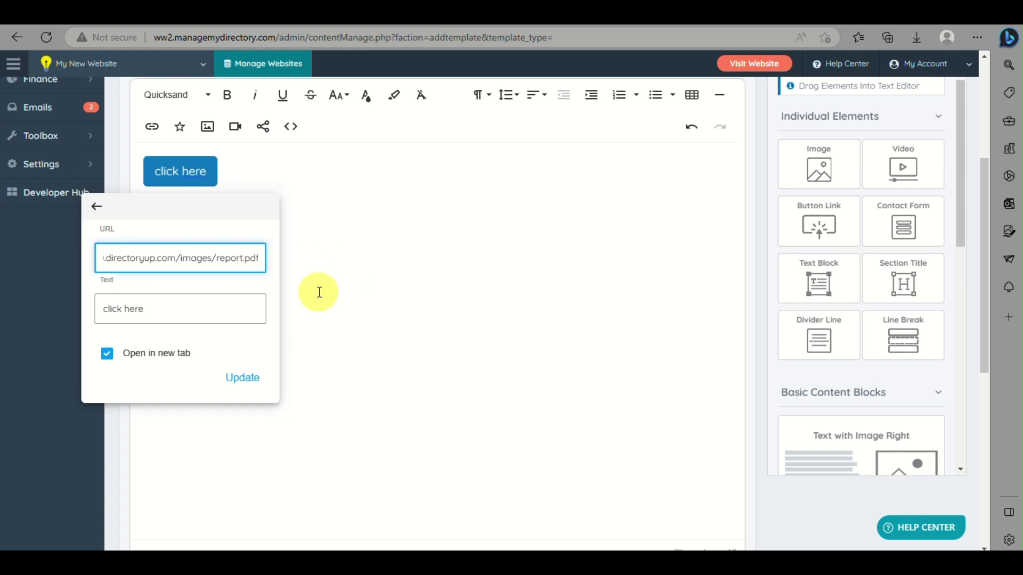
{"action": "left_click", "coordinate": [251, 378]}
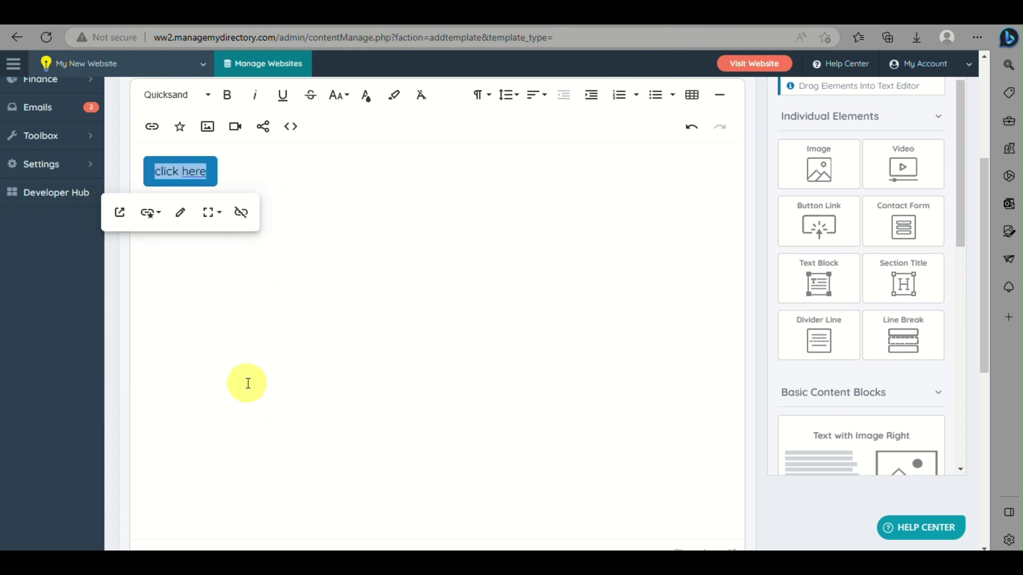
- Recheck the button's link settings to confirm the report.pdf address, closing without changes
{"action": "left_click", "coordinate": [186, 174]}
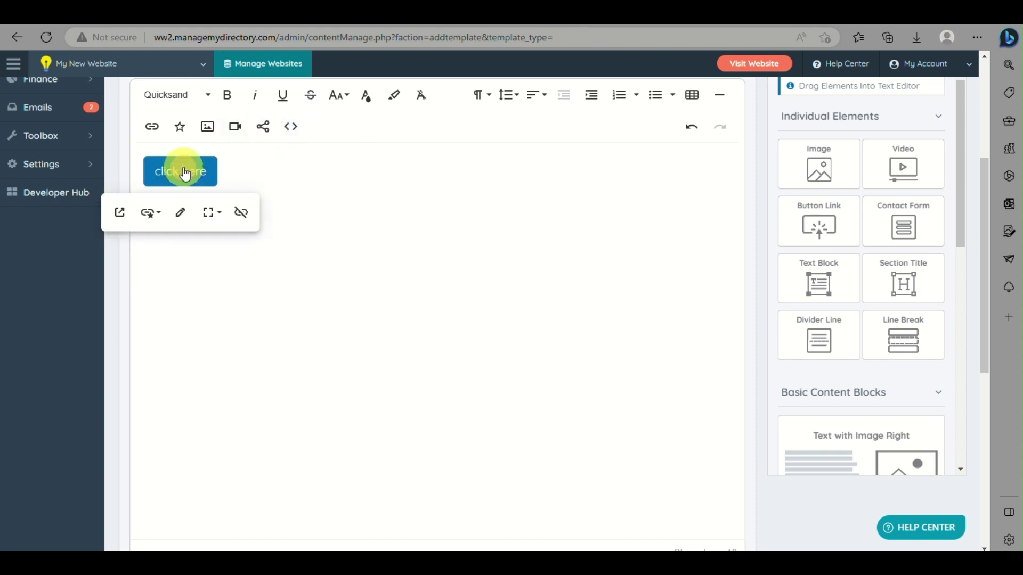
{"action": "left_click", "coordinate": [181, 212]}
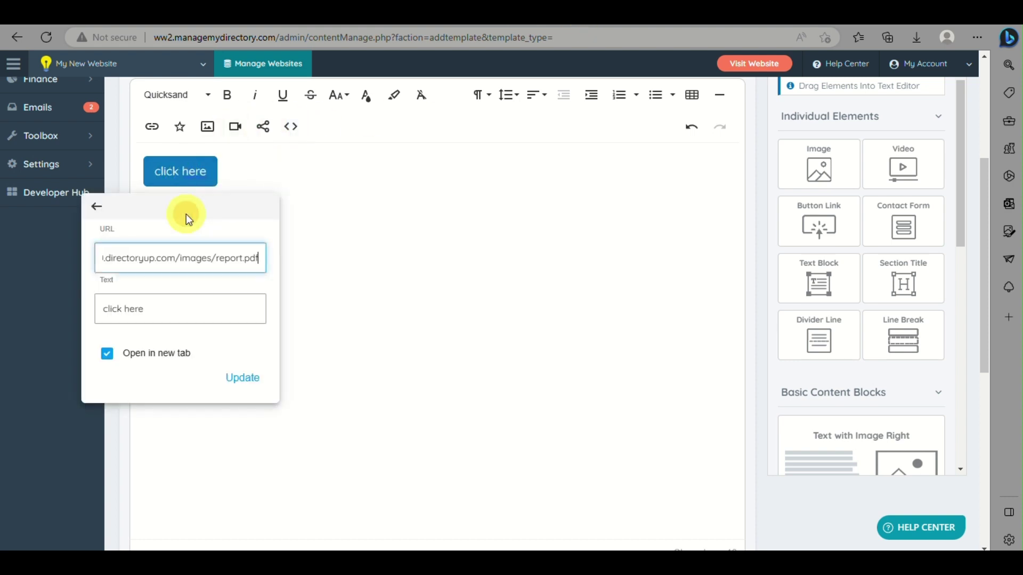
{"action": "left_click", "coordinate": [312, 199]}
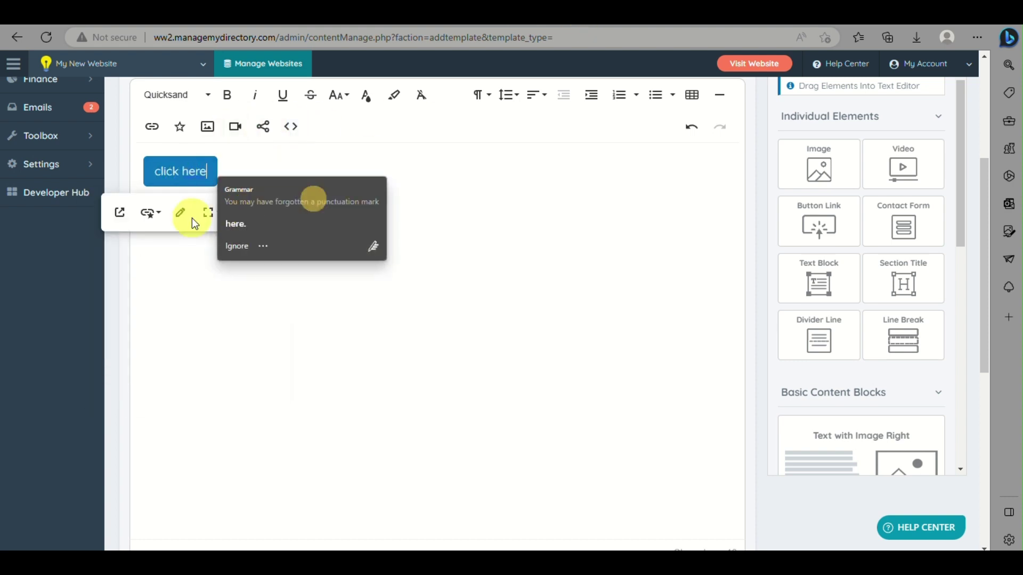
{"action": "left_click", "coordinate": [151, 214]}
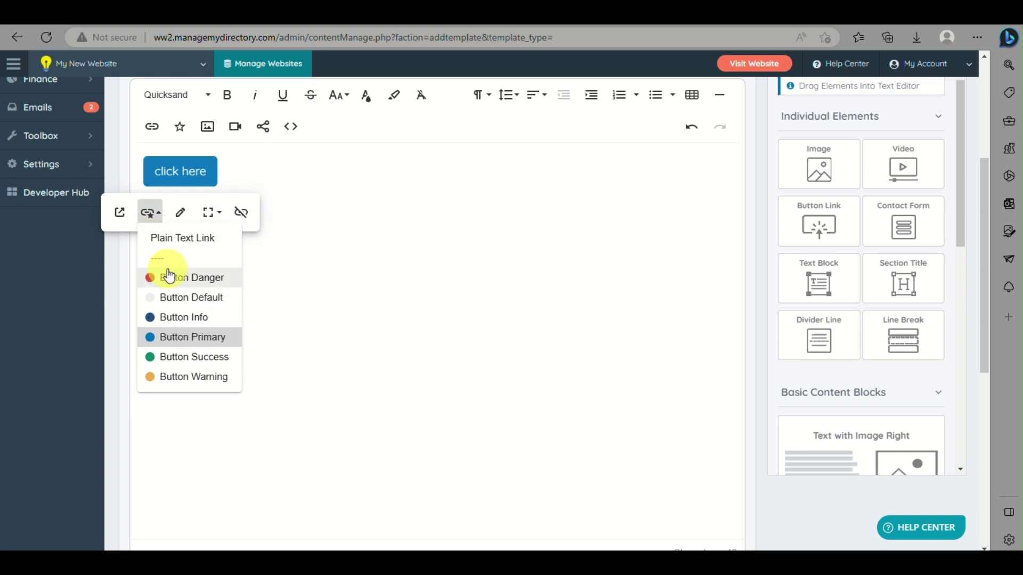
{"action": "left_click", "coordinate": [215, 213]}
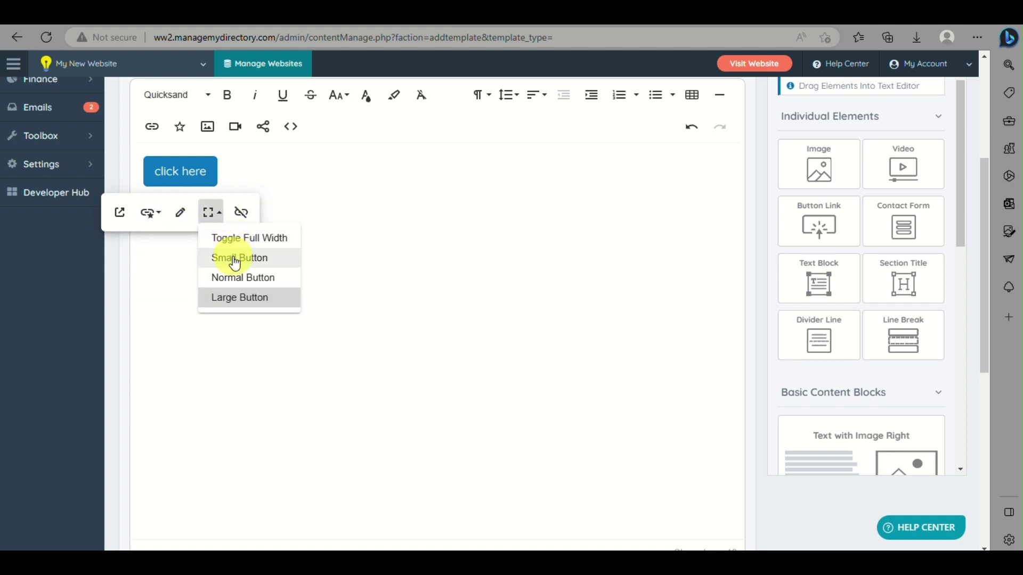
{"action": "left_click", "coordinate": [235, 259]}
{"action": "left_click", "coordinate": [213, 213]}
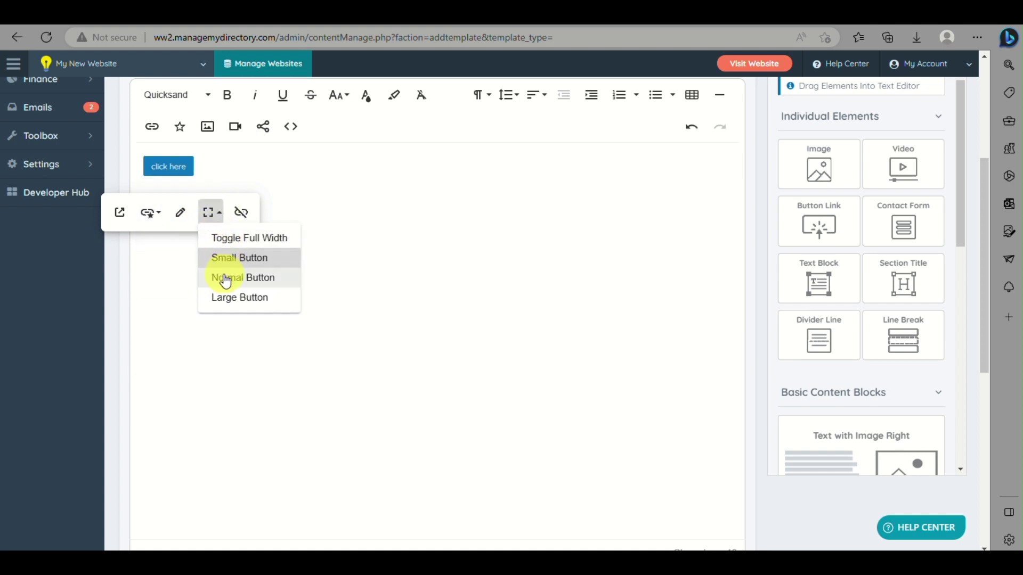
{"action": "left_click", "coordinate": [226, 280]}
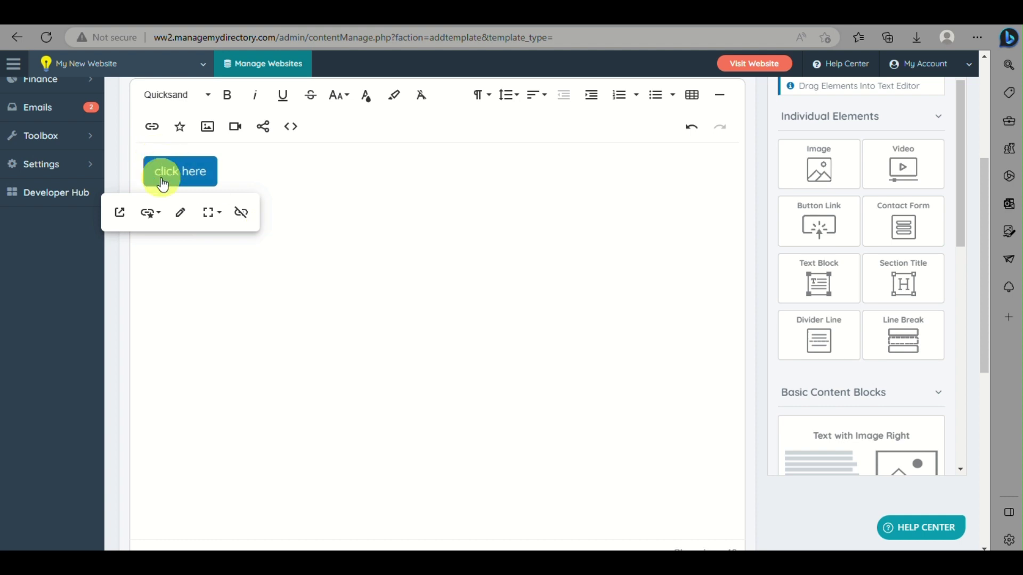
{"action": "double_click", "coordinate": [183, 176]}
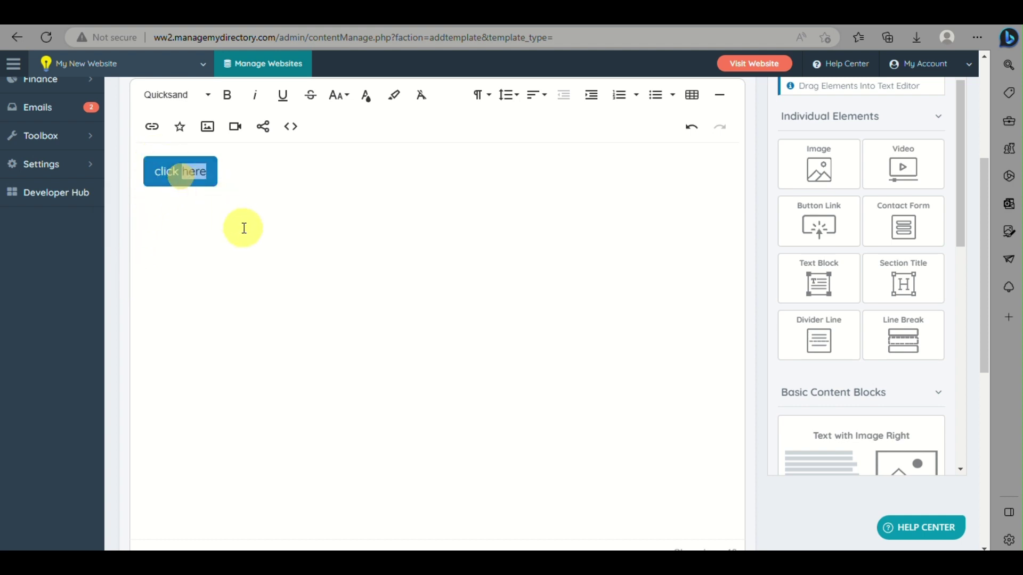
{"action": "left_click", "coordinate": [272, 346]}
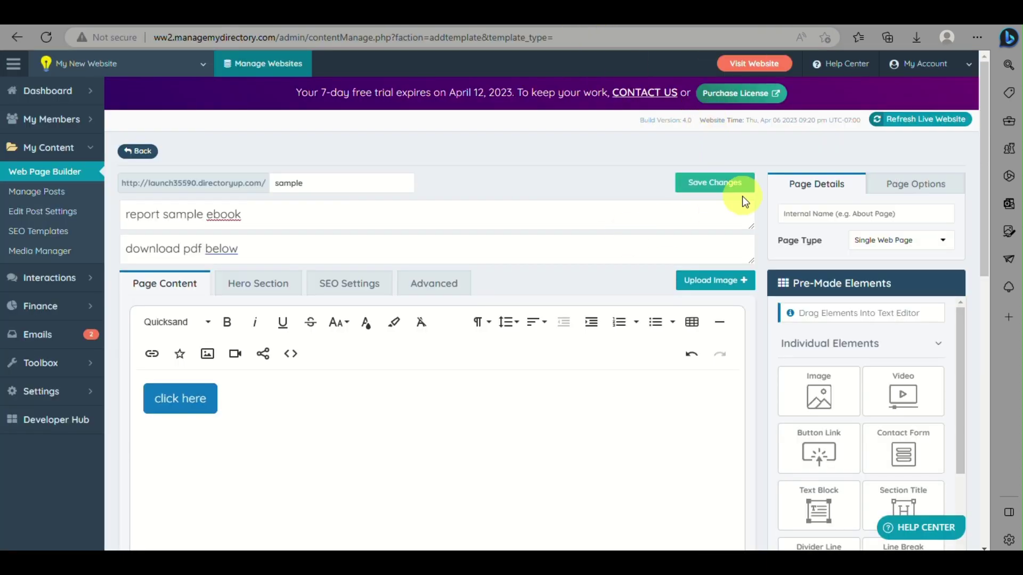
- Save the sample page with its click here download button via Save Changes
{"action": "left_click", "coordinate": [727, 178]}
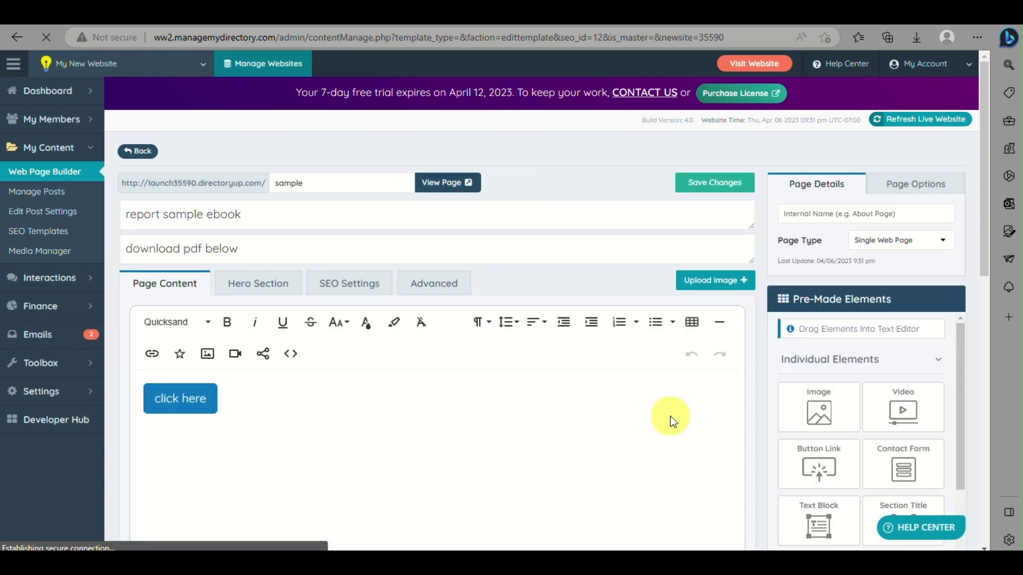
{"action": "scroll", "coordinate": [670, 418], "scroll_direction": "down", "scroll_amount": 5}
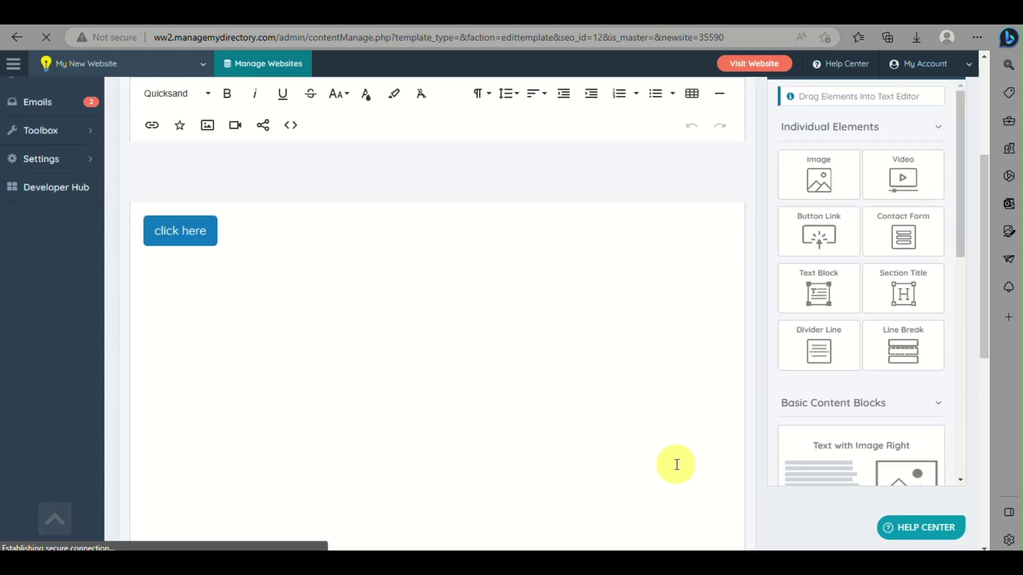
{"action": "scroll", "coordinate": [666, 373], "scroll_direction": "up", "scroll_amount": 5}
{"action": "left_click", "coordinate": [698, 190]}
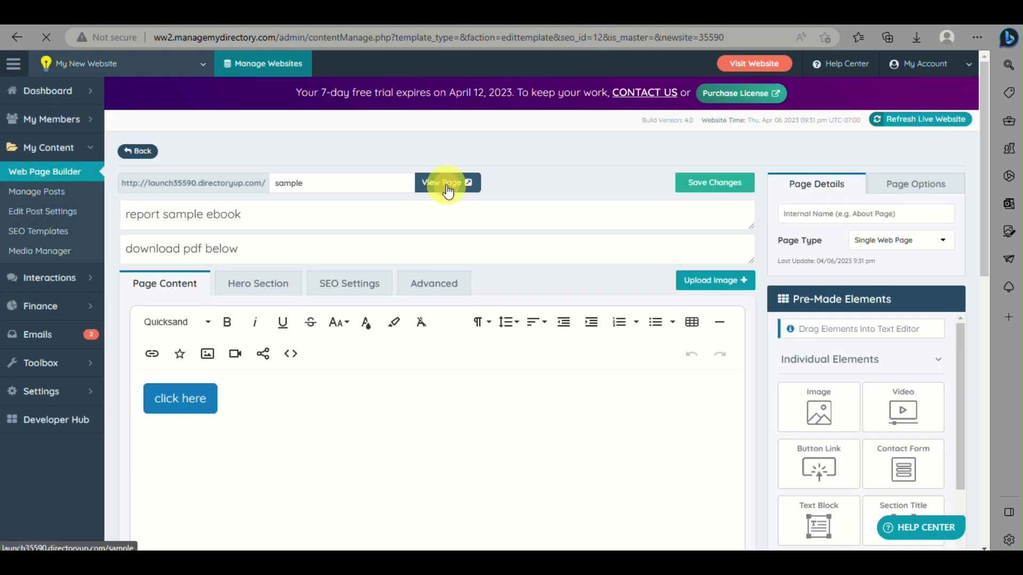
- Test the live page's click here button, which opens report.pdf, then return to the editor tab
{"action": "left_click", "coordinate": [448, 188]}
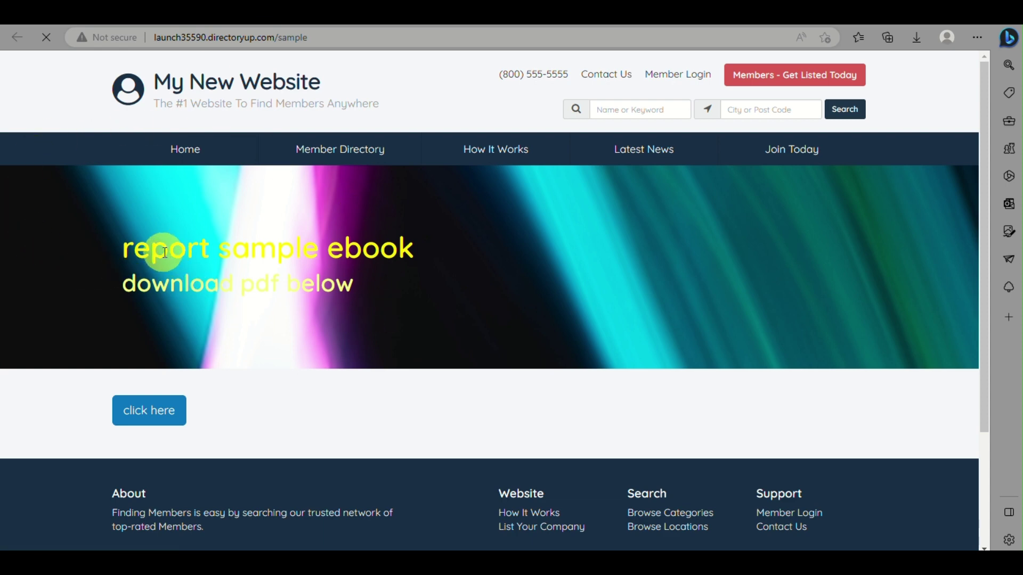
{"action": "left_click", "coordinate": [153, 414]}
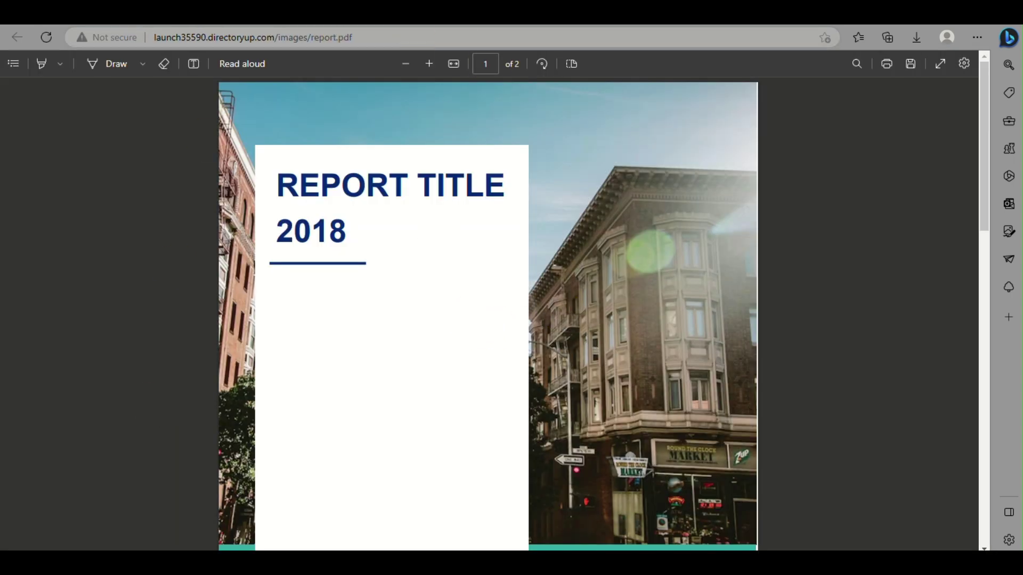
{"action": "left_click", "coordinate": [586, 25]}
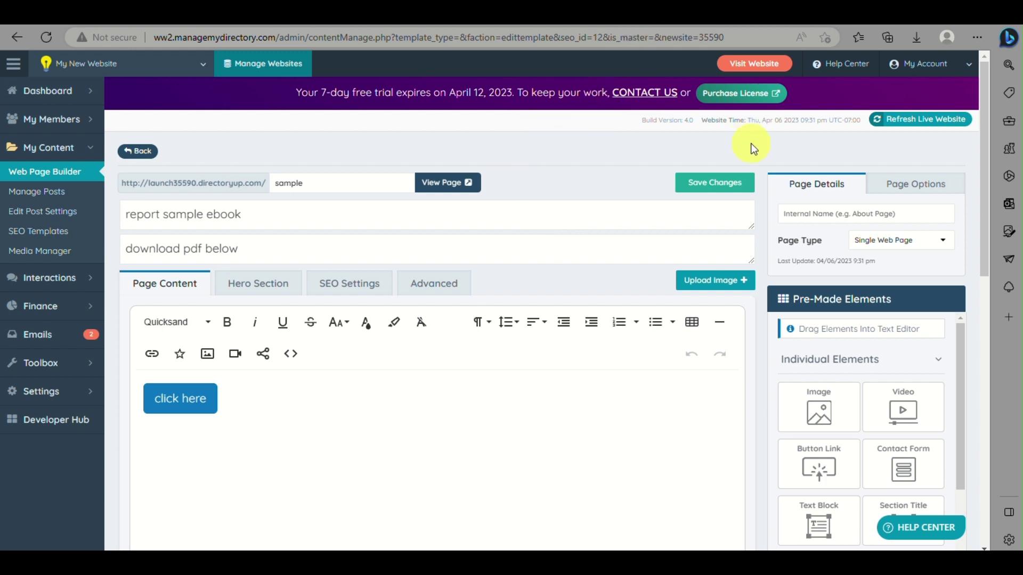
- Review the Page Options display settings with Apply NoIndex, NoFollow on, and save the page
{"action": "left_click", "coordinate": [914, 181]}
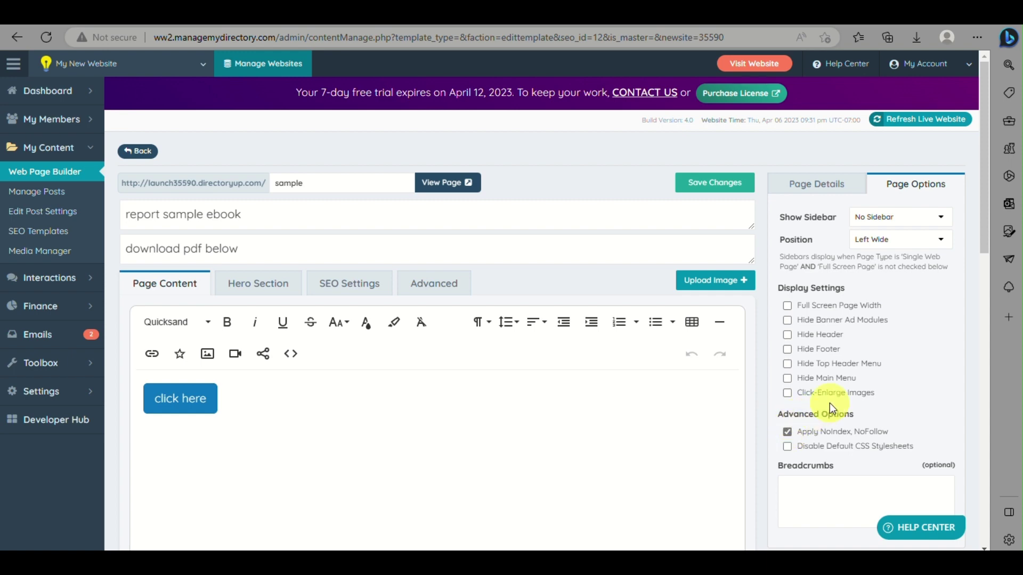
{"action": "scroll", "coordinate": [830, 401], "scroll_direction": "down", "scroll_amount": 3}
{"action": "scroll", "coordinate": [832, 399], "scroll_direction": "up", "scroll_amount": 3}
{"action": "left_click", "coordinate": [739, 182]}
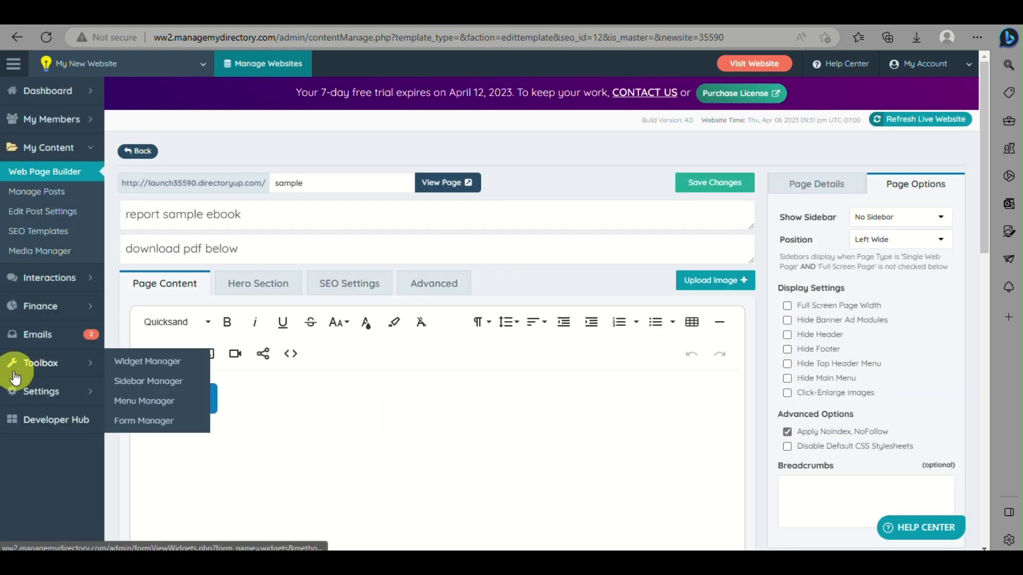
{"action": "mouse_move", "coordinate": [43, 330]}
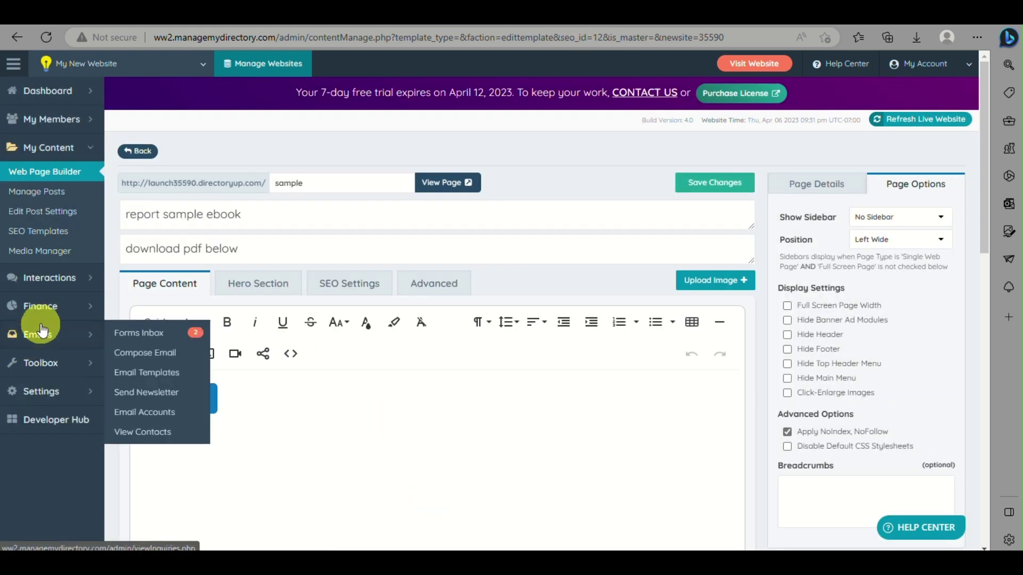
- Go from Forms Inbox to Email Templates and begin a New Email Template
{"action": "left_click", "coordinate": [140, 333]}
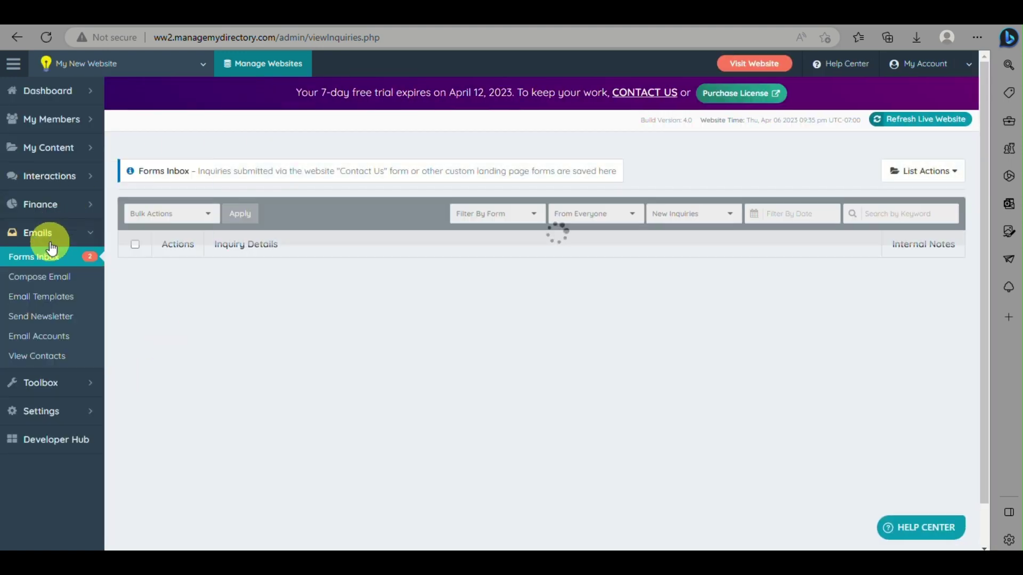
{"action": "left_click", "coordinate": [48, 302]}
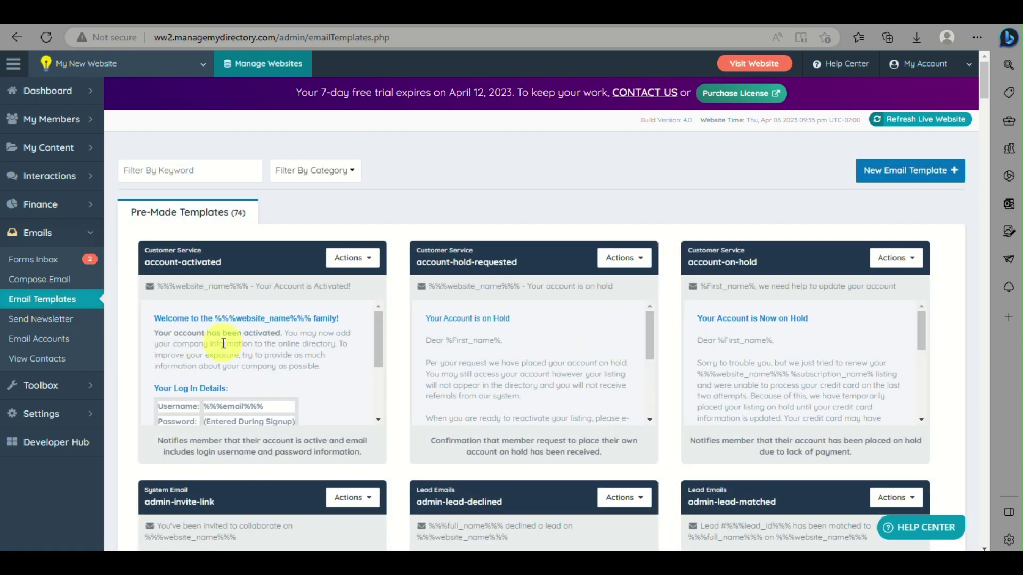
{"action": "left_click", "coordinate": [888, 178]}
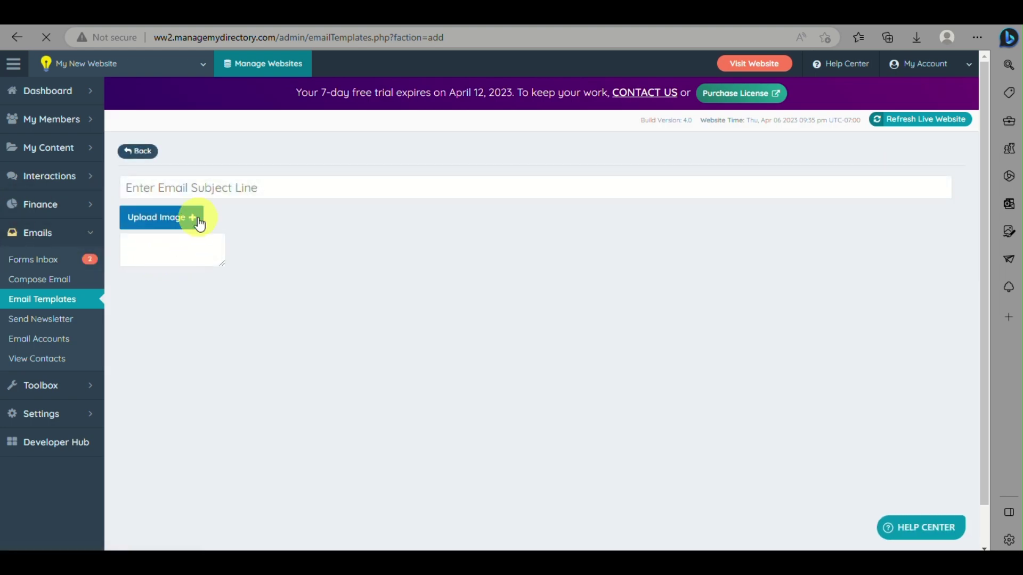
- Enter the subject 'You can now access the eBook', correcting ebook to eBook
{"action": "left_click", "coordinate": [210, 189]}
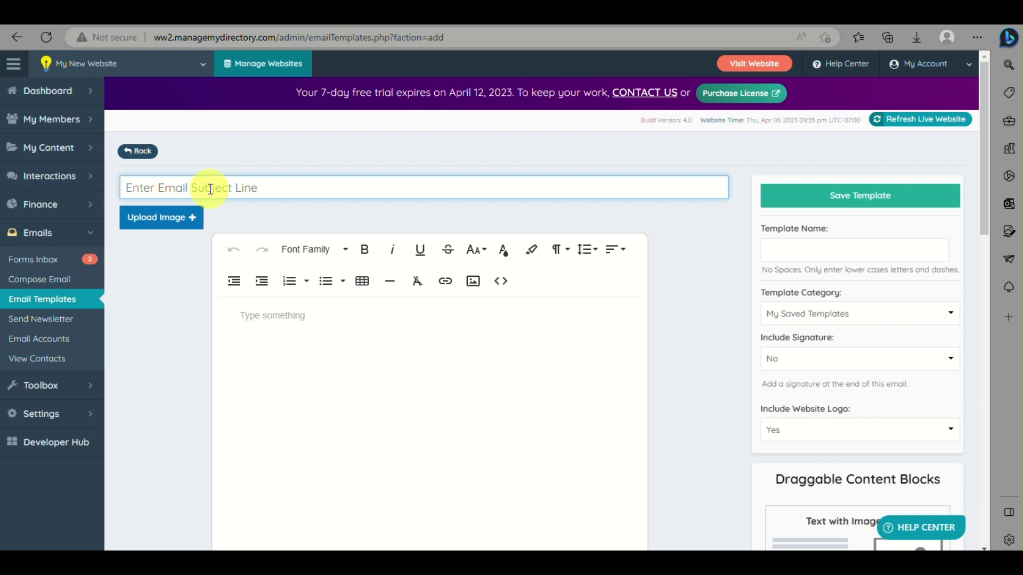
{"action": "type", "text": "ebook is now ready "}
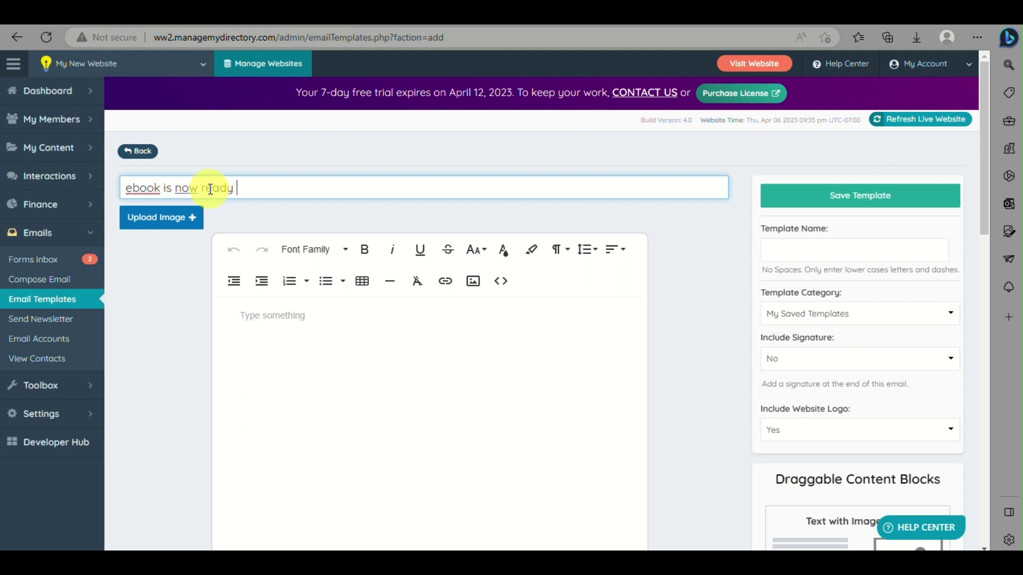
{"action": "type", "text": "for you to download"}
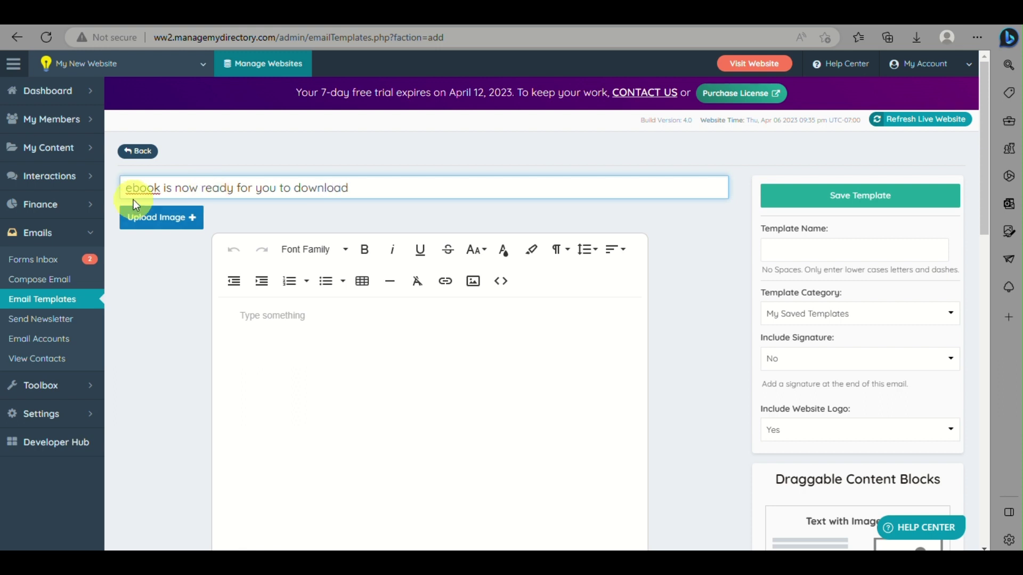
{"action": "left_click_drag", "start_coordinate": [127, 187], "coordinate": [557, 192]}
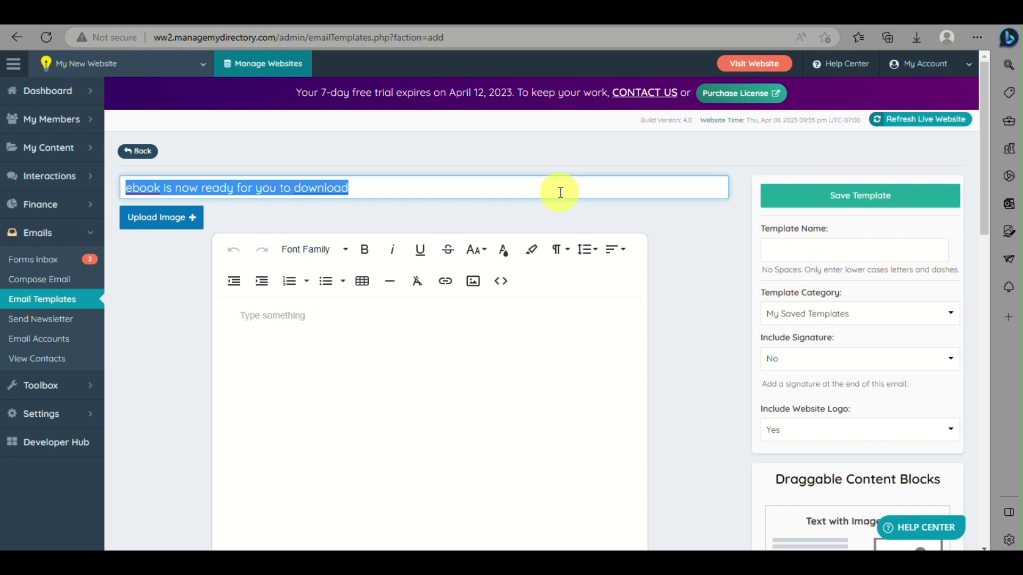
{"action": "type", "text": "You can"}
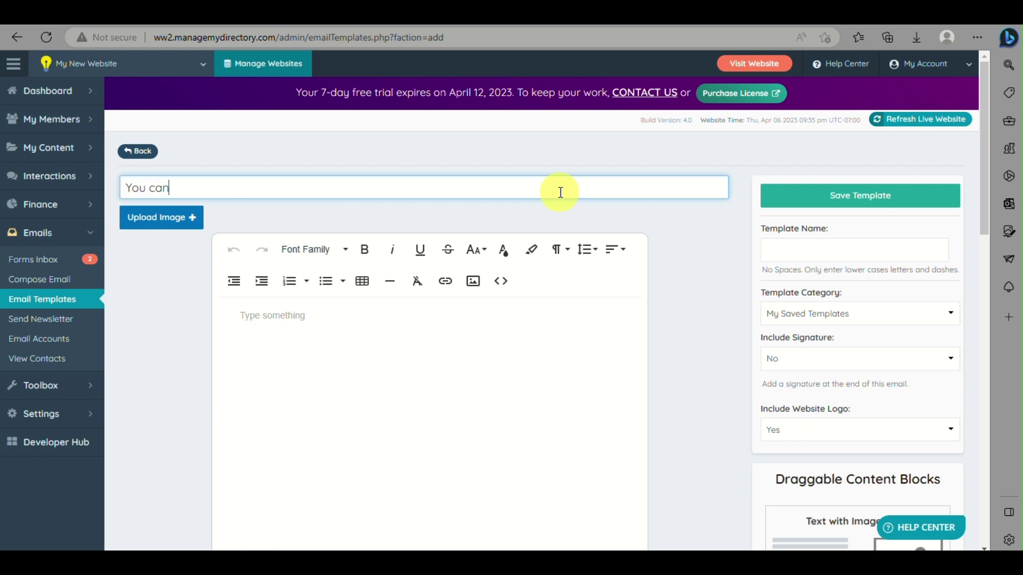
{"action": "type", "text": " now access you ebook"}
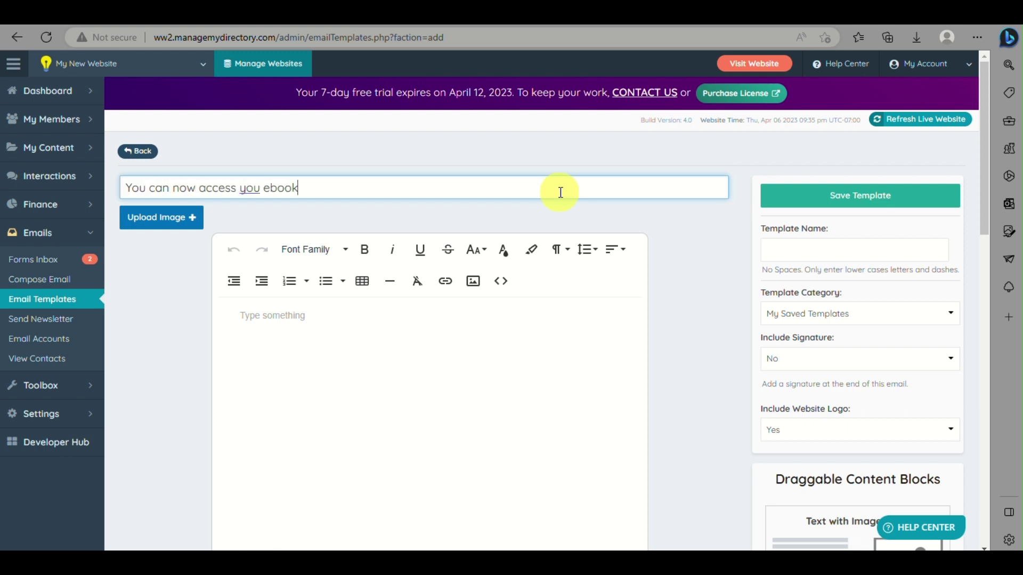
{"action": "double_click", "coordinate": [250, 187]}
{"action": "type", "text": "the"}
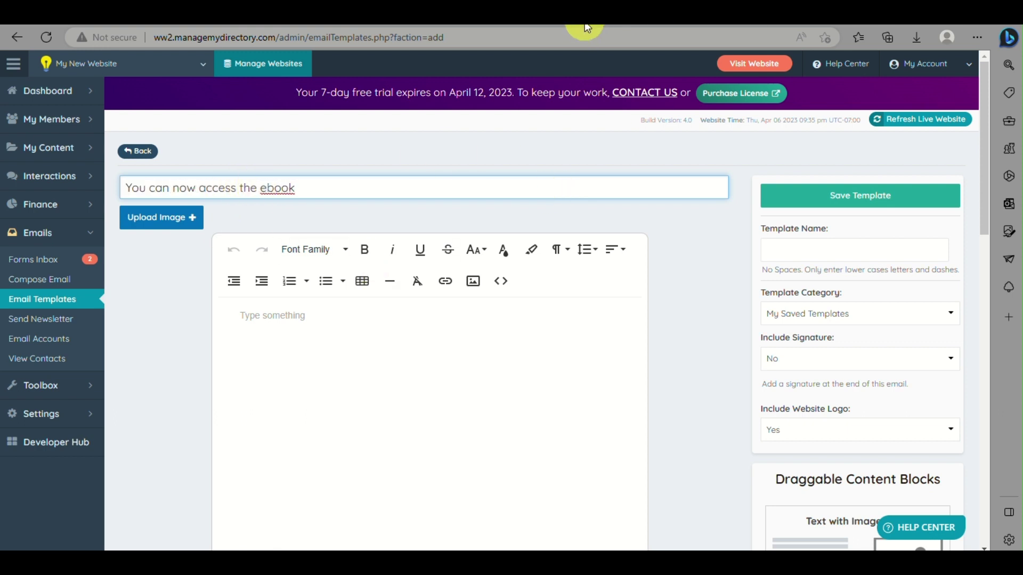
{"action": "right_click", "coordinate": [275, 188]}
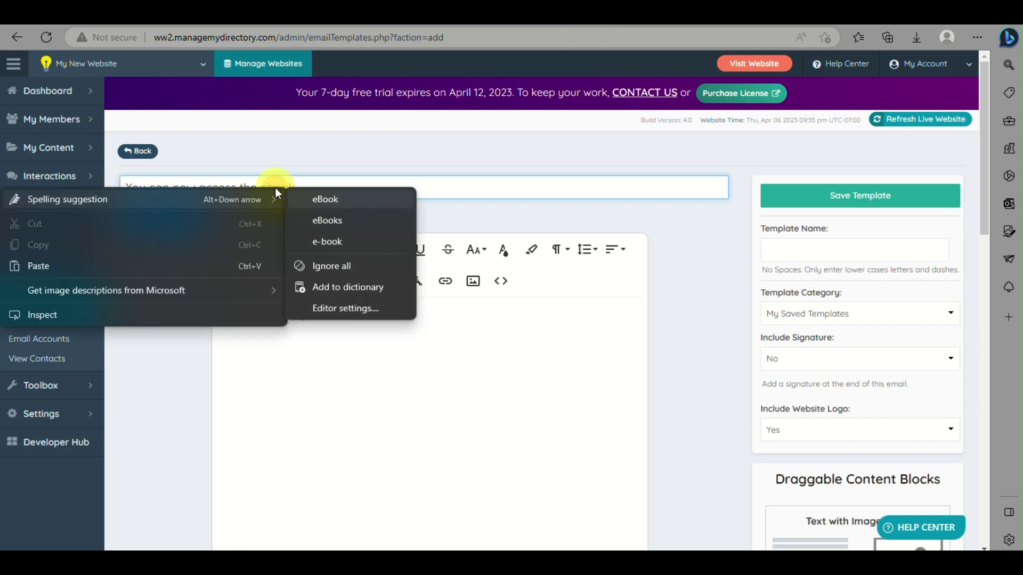
{"action": "left_click", "coordinate": [321, 200]}
- Set the Template Name to lowercase 'ebook' after 'eBook' was rejected
{"action": "left_click", "coordinate": [820, 251]}
{"action": "type", "text": "eBook"}
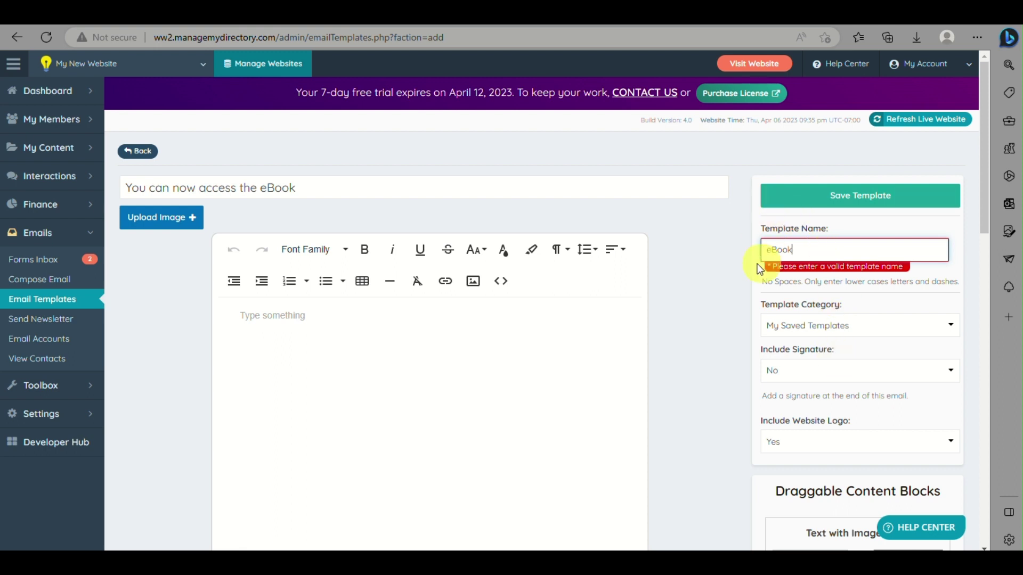
{"action": "left_click_drag", "start_coordinate": [801, 249], "coordinate": [659, 246]}
{"action": "left_click", "coordinate": [797, 325]}
{"action": "left_click", "coordinate": [789, 246]}
{"action": "type", "text": "ebook"}
{"action": "key", "text": "Return"}
{"action": "key", "text": "Return"}
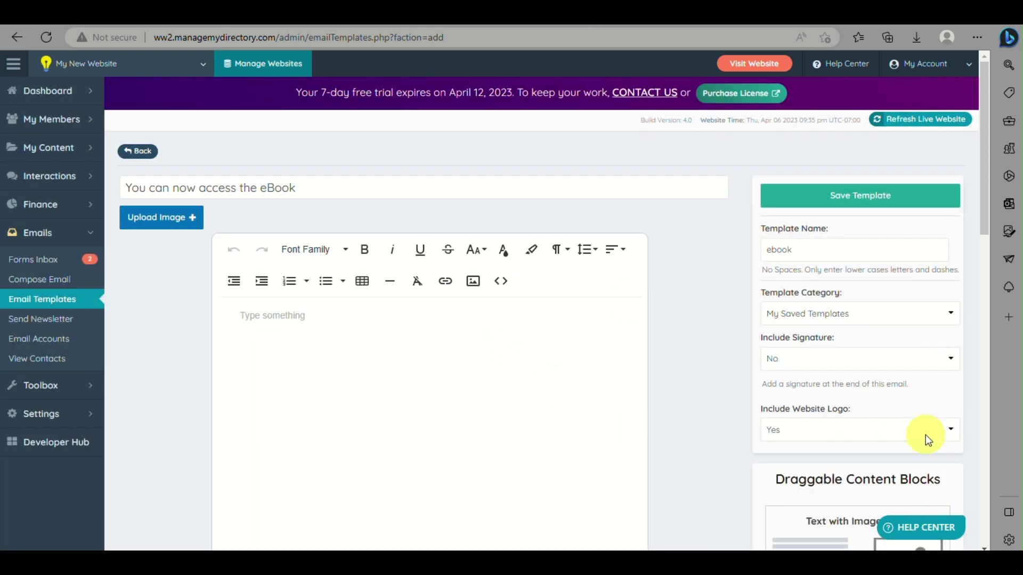
{"action": "scroll", "coordinate": [926, 430], "scroll_direction": "down", "scroll_amount": 7}
{"action": "scroll", "coordinate": [926, 430], "scroll_direction": "up", "scroll_amount": 3}
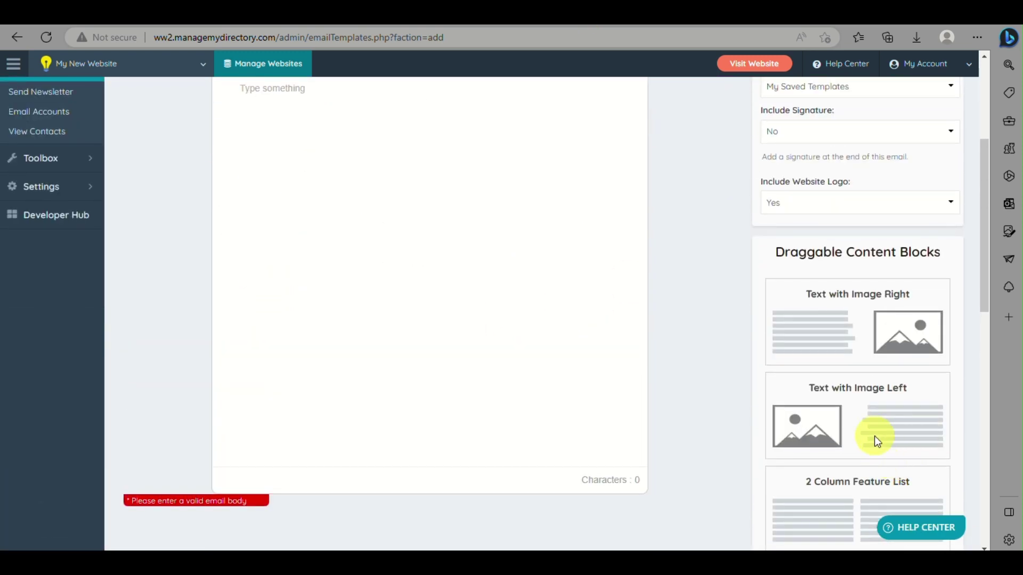
{"action": "scroll", "coordinate": [875, 438], "scroll_direction": "down", "scroll_amount": 7}
{"action": "scroll", "coordinate": [885, 406], "scroll_direction": "up", "scroll_amount": 3}
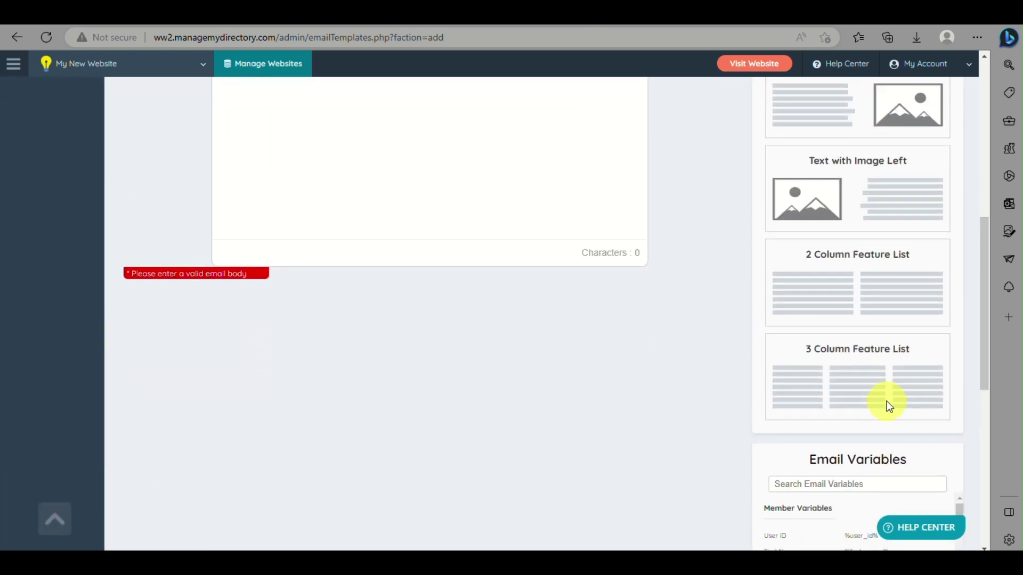
{"action": "scroll", "coordinate": [886, 401], "scroll_direction": "up", "scroll_amount": 5}
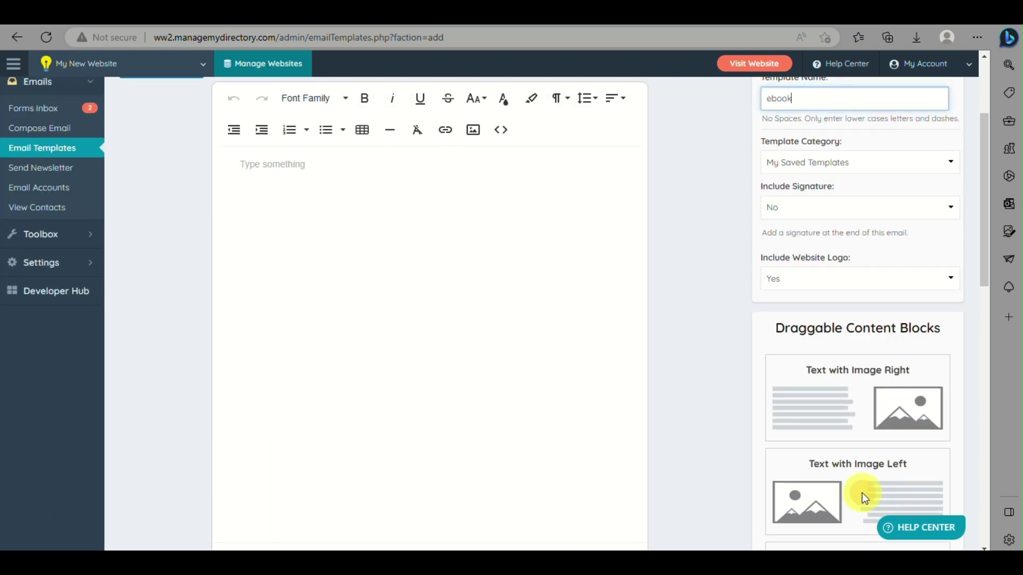
- Add a Text with Image Left block and drop in the downloaded abstract image
{"action": "left_click_drag", "start_coordinate": [862, 493], "coordinate": [396, 280]}
{"action": "left_click", "coordinate": [331, 217]}
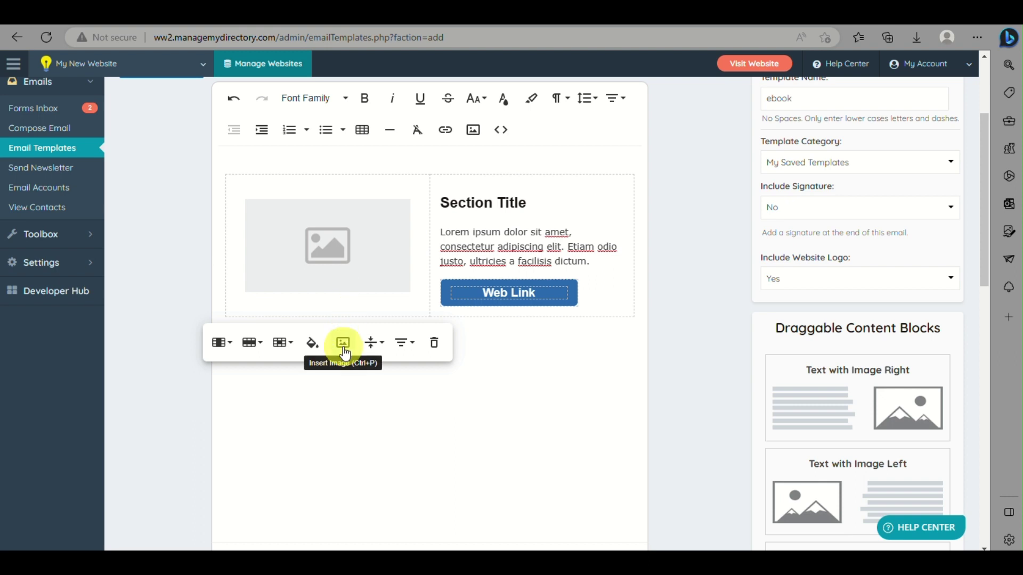
{"action": "left_click", "coordinate": [343, 344]}
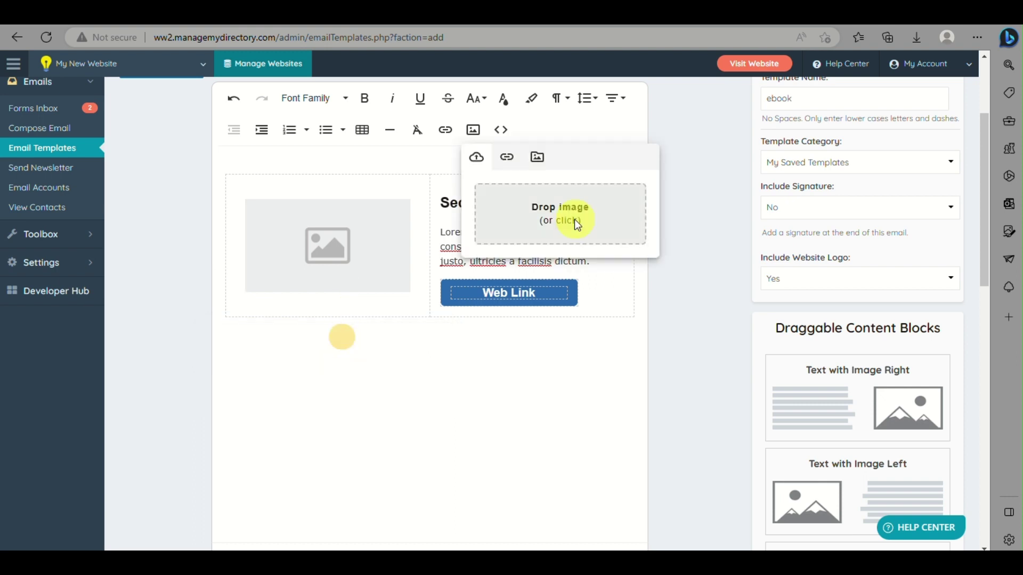
{"action": "key", "text": "alt+Tab"}
{"action": "left_click_drag", "start_coordinate": [479, 392], "coordinate": [557, 213]}
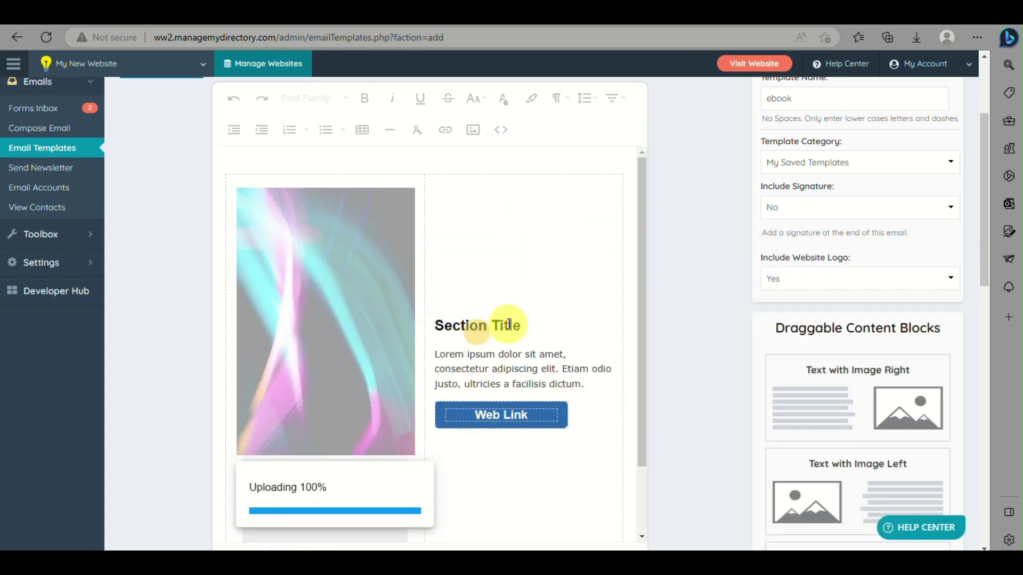
{"action": "left_click", "coordinate": [479, 313]}
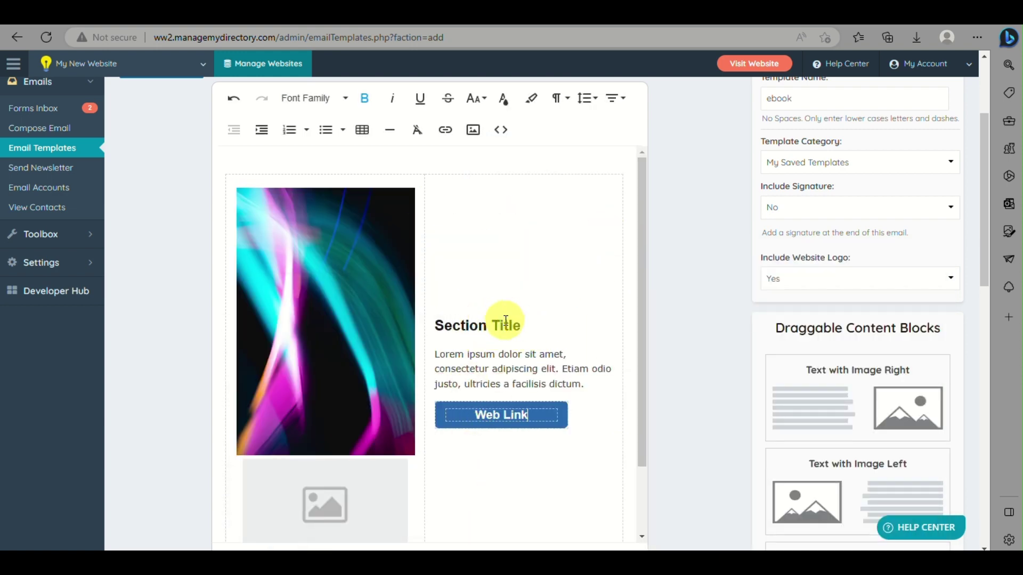
- Replace the Section Title heading with 'eBook is ready'
{"action": "triple_click", "coordinate": [507, 325]}
{"action": "type", "text": "ebook is ready"}
{"action": "double_click", "coordinate": [443, 326]}
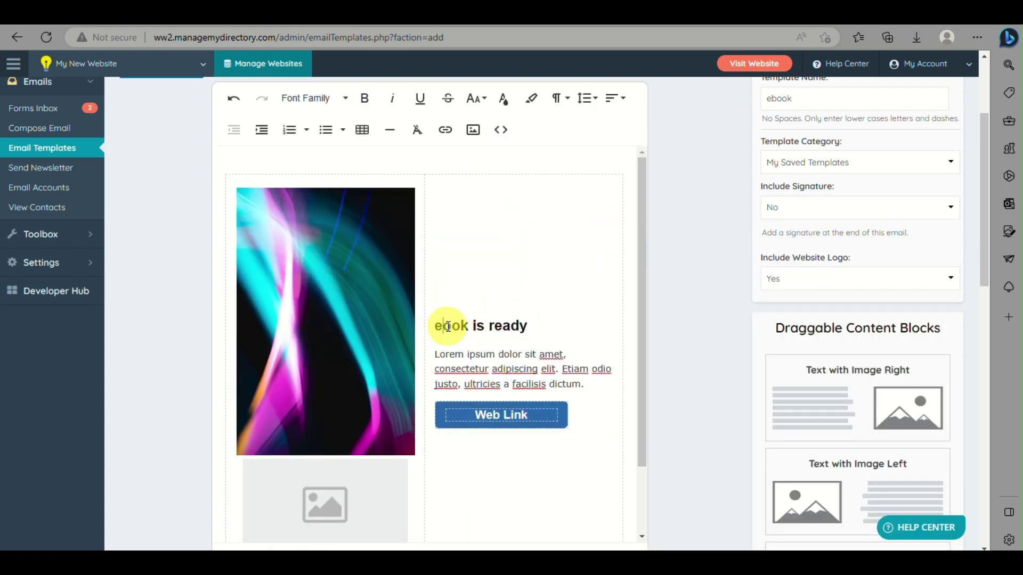
{"action": "type", "text": "eBook"}
{"action": "left_click", "coordinate": [498, 414]}
- Look at the Web Link button's link settings and close them unchanged
{"action": "left_click", "coordinate": [453, 447]}
{"action": "scroll", "coordinate": [489, 487], "scroll_direction": "down", "scroll_amount": 3}
{"action": "triple_click", "coordinate": [490, 396]}
{"action": "left_click", "coordinate": [475, 105]}
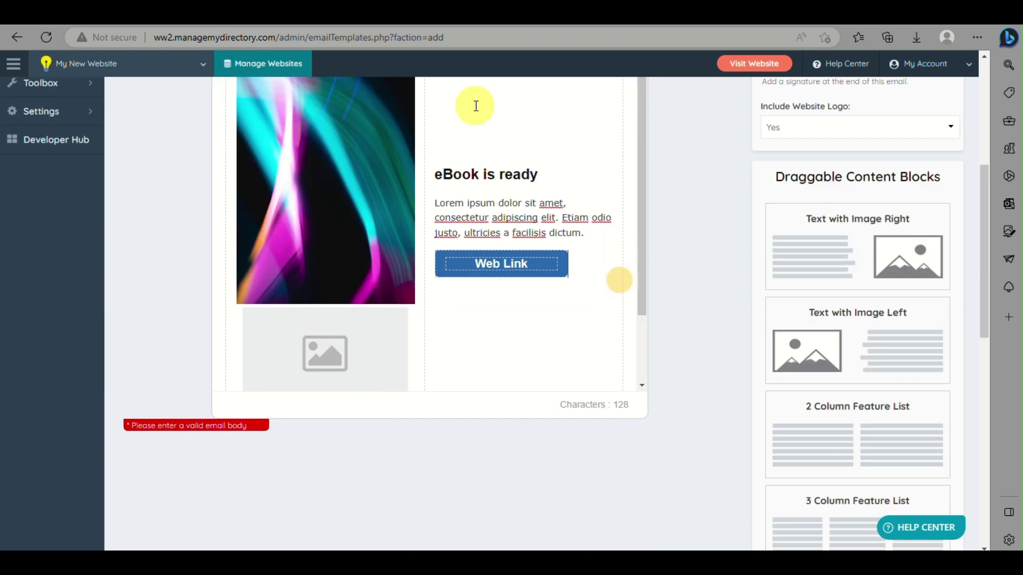
{"action": "scroll", "coordinate": [616, 279], "scroll_direction": "up", "scroll_amount": 2}
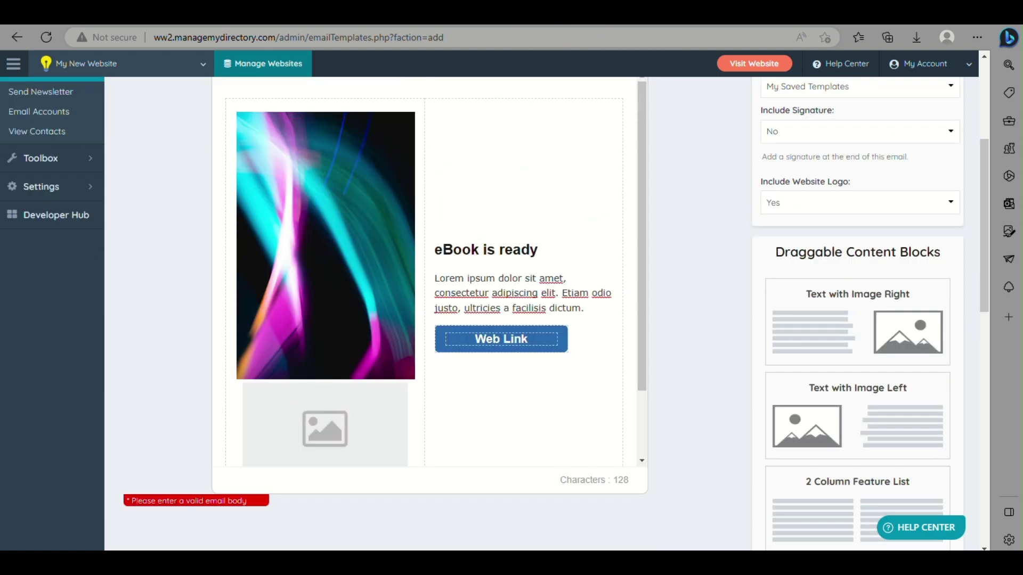
- Relabel the Web Link button 'Click link to download' and link it to the pasted report.pdf address
{"action": "left_click", "coordinate": [478, 344]}
{"action": "left_click", "coordinate": [493, 373]}
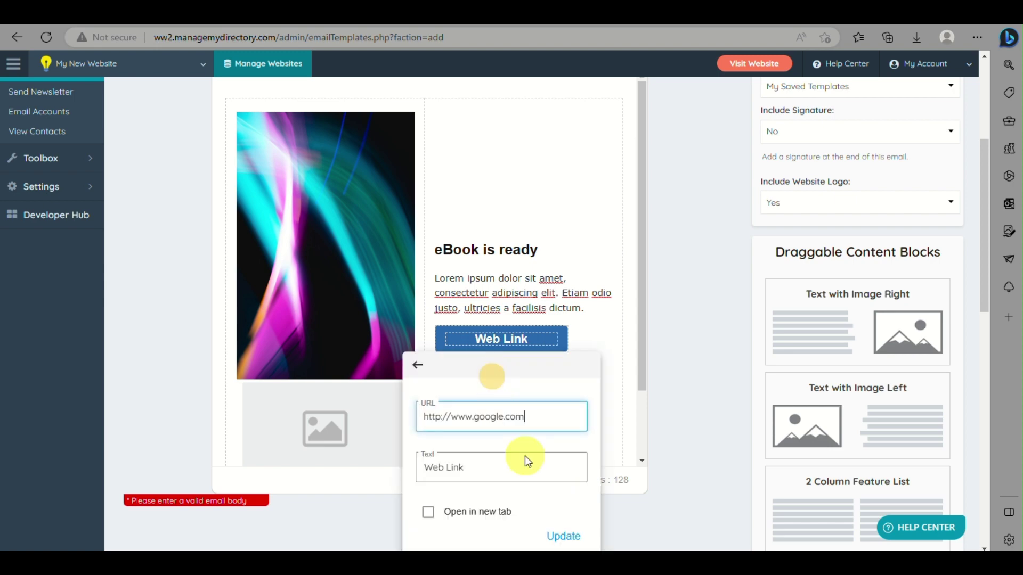
{"action": "triple_click", "coordinate": [493, 466]}
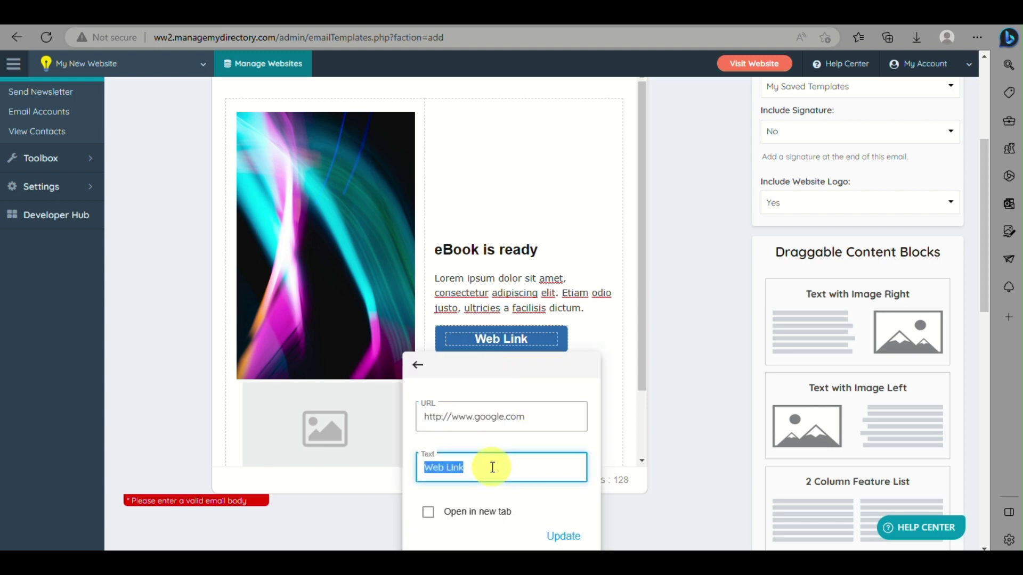
{"action": "type", "text": "Click link t"}
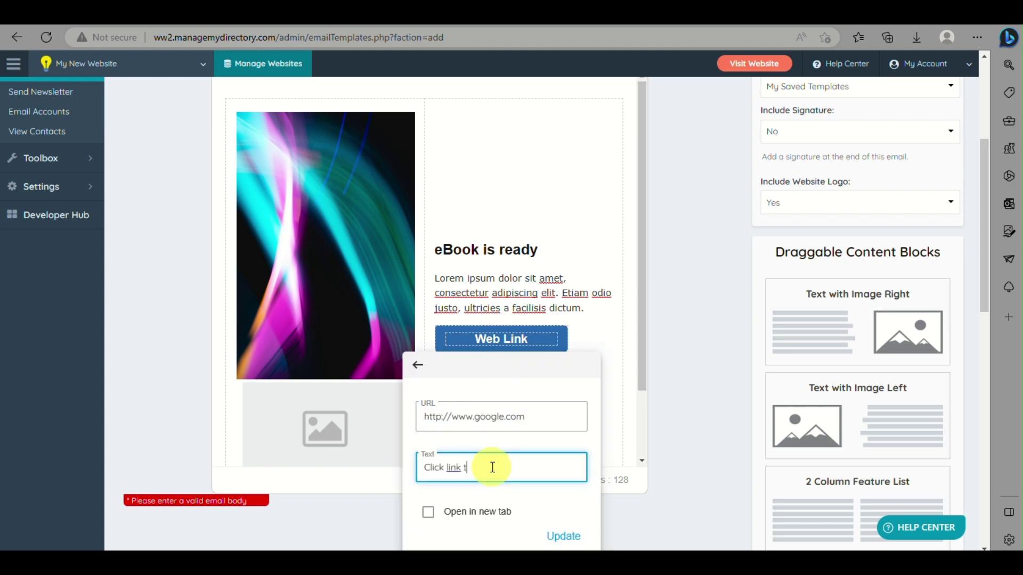
{"action": "type", "text": "o download"}
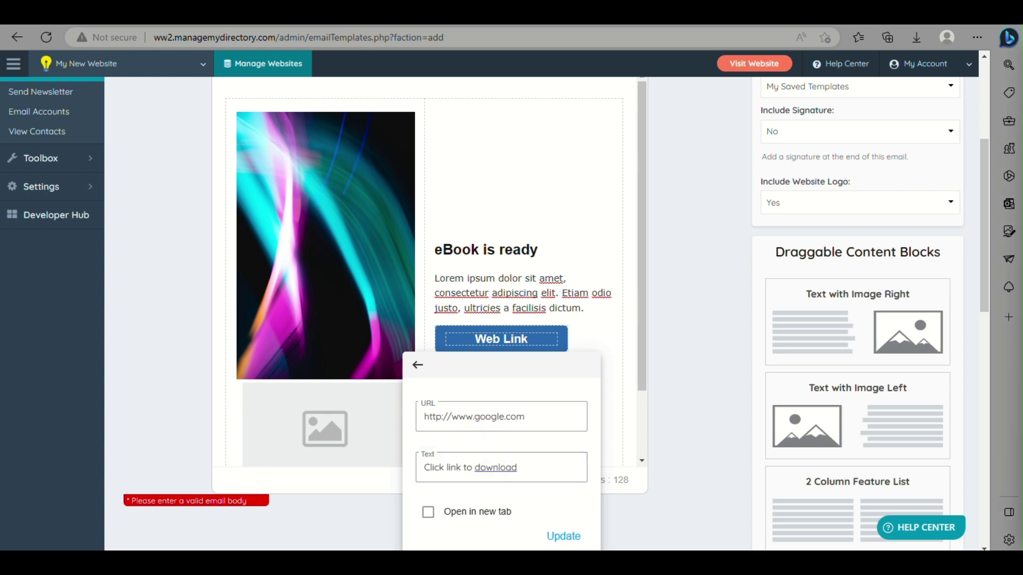
{"action": "triple_click", "coordinate": [521, 406]}
{"action": "key", "text": "ctrl+v"}
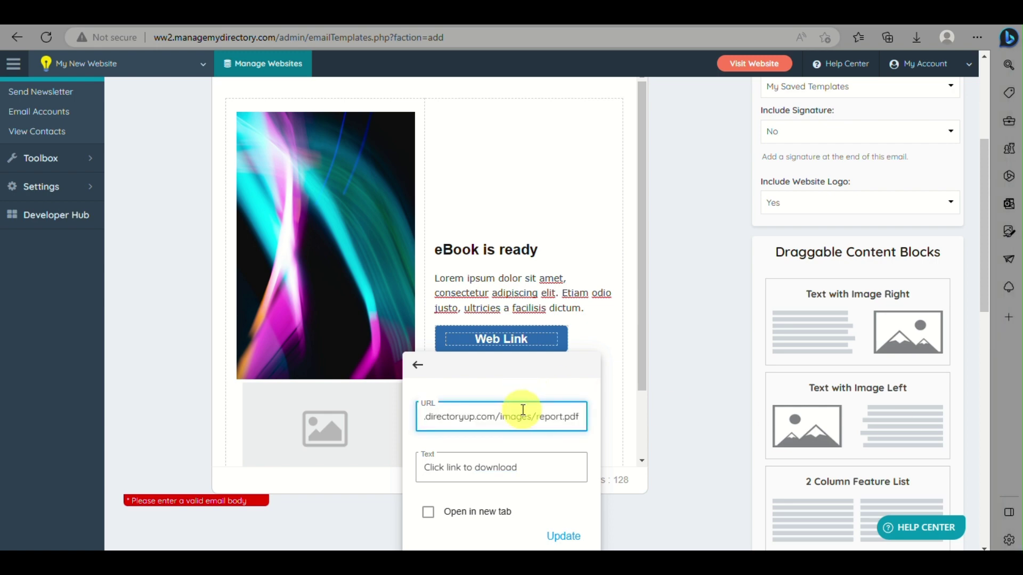
{"action": "left_click", "coordinate": [562, 536]}
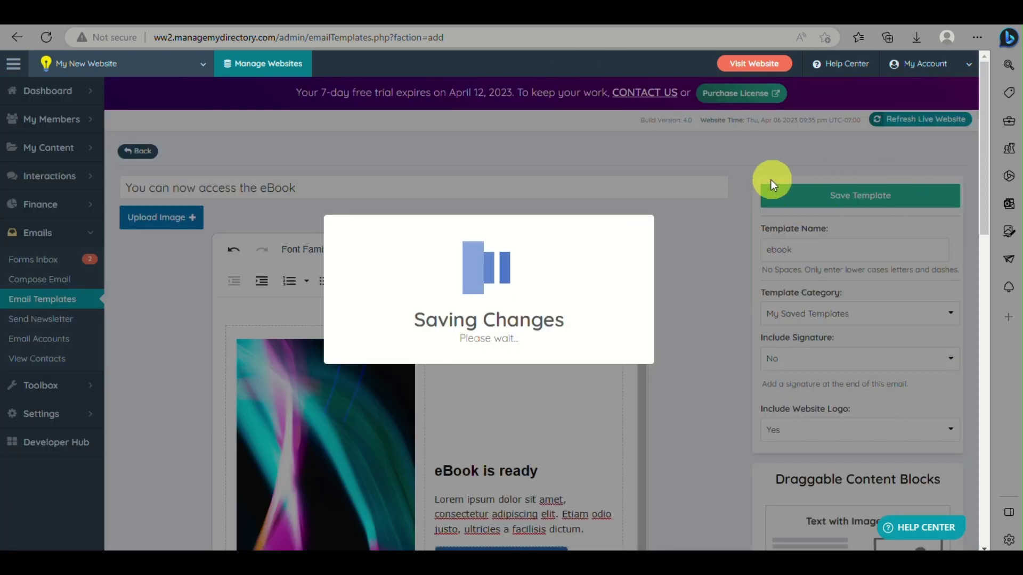
- Save the email template, then go to Toolbox > Form Manager
{"action": "left_click", "coordinate": [503, 356]}
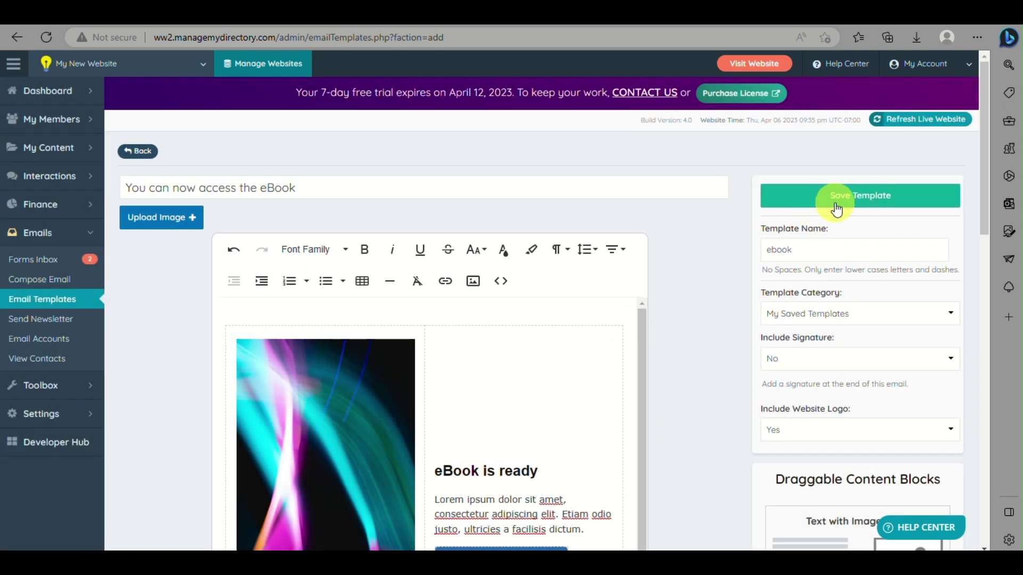
{"action": "left_click", "coordinate": [846, 199]}
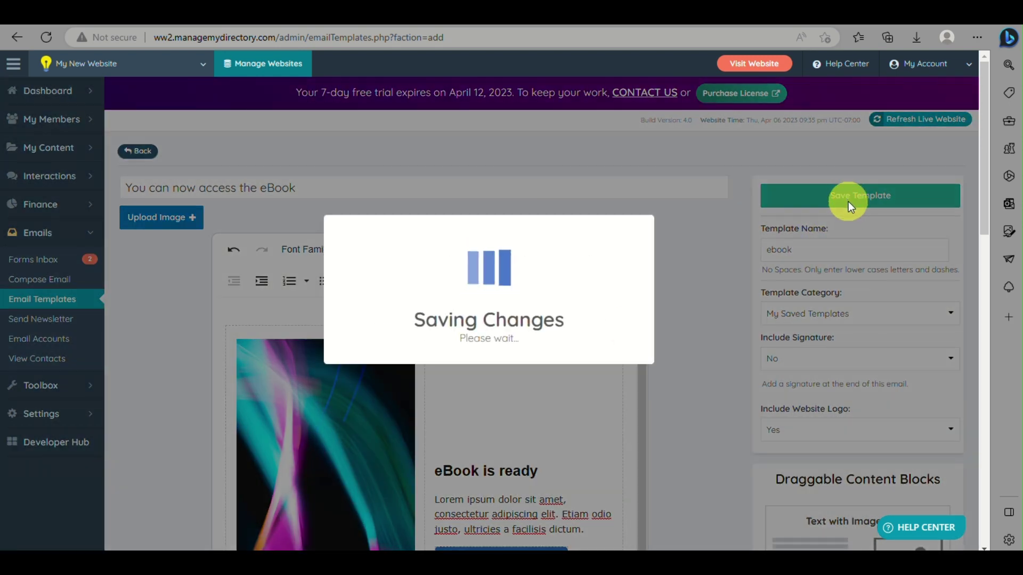
{"action": "left_click", "coordinate": [484, 354]}
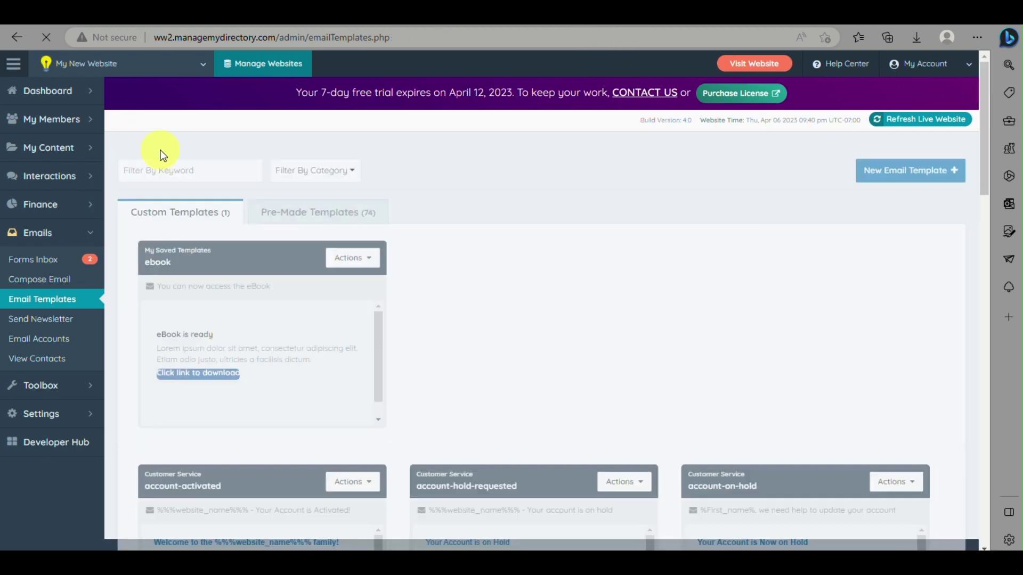
{"action": "left_click", "coordinate": [353, 258]}
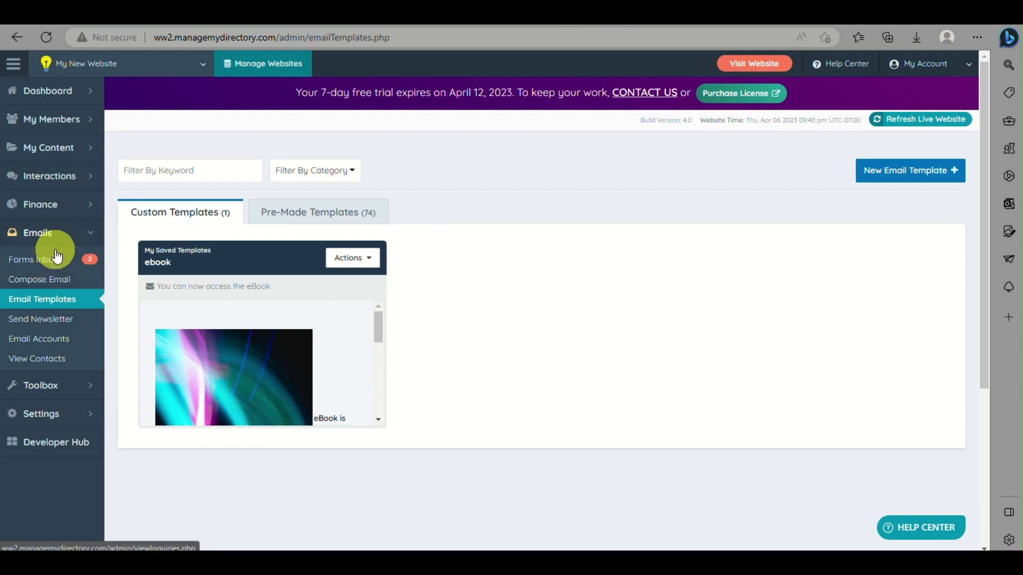
{"action": "left_click", "coordinate": [49, 399]}
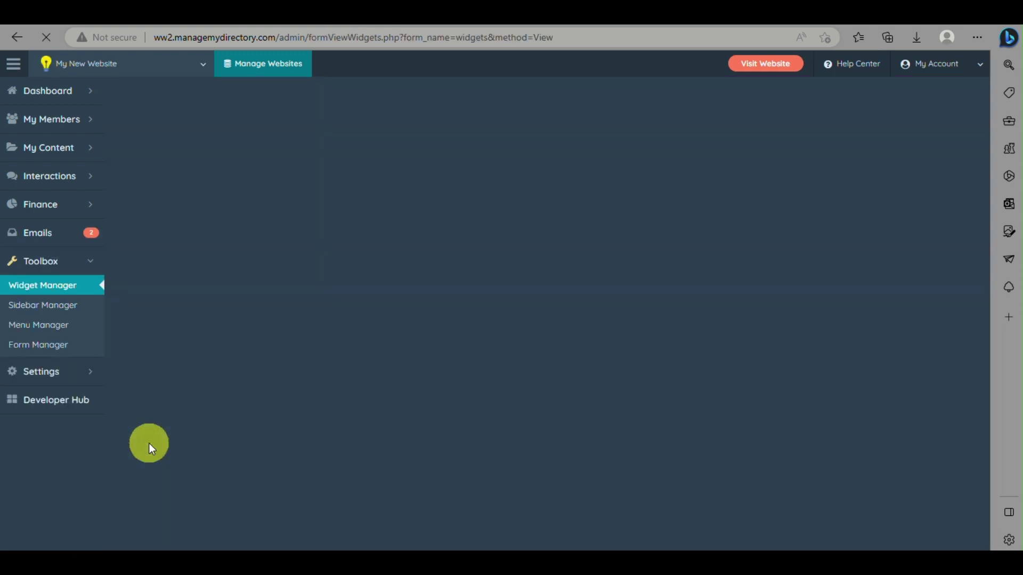
{"action": "left_click", "coordinate": [26, 347]}
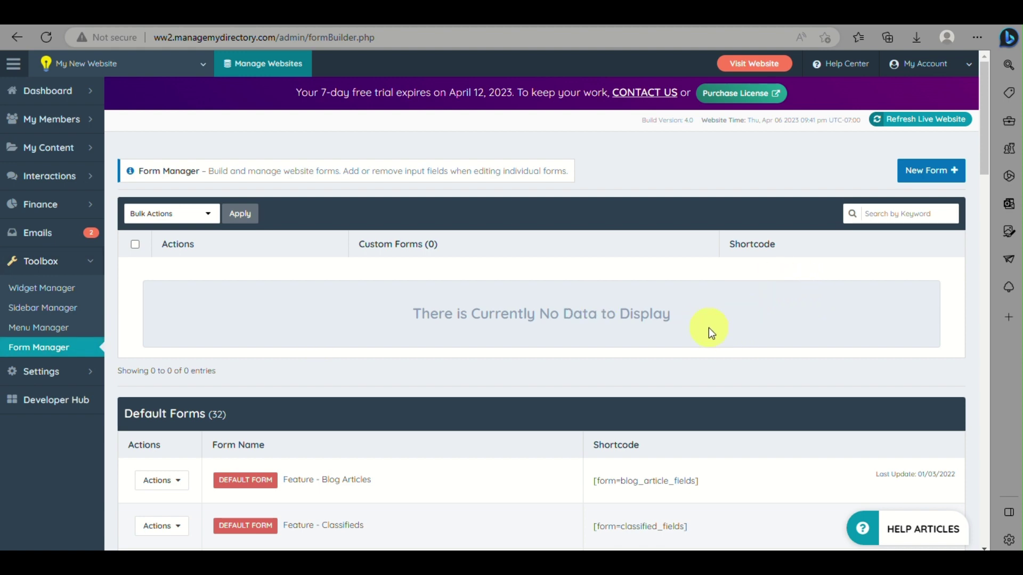
- Create a New Form with nickname 'eBook PDF download' and Save & Continue into its builder
{"action": "left_click", "coordinate": [929, 175]}
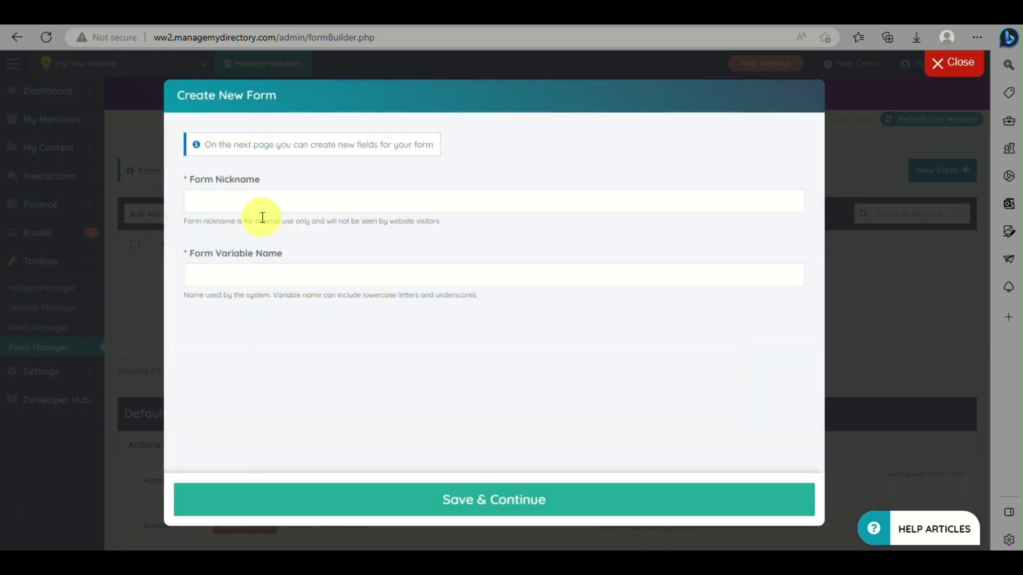
{"action": "left_click", "coordinate": [261, 205]}
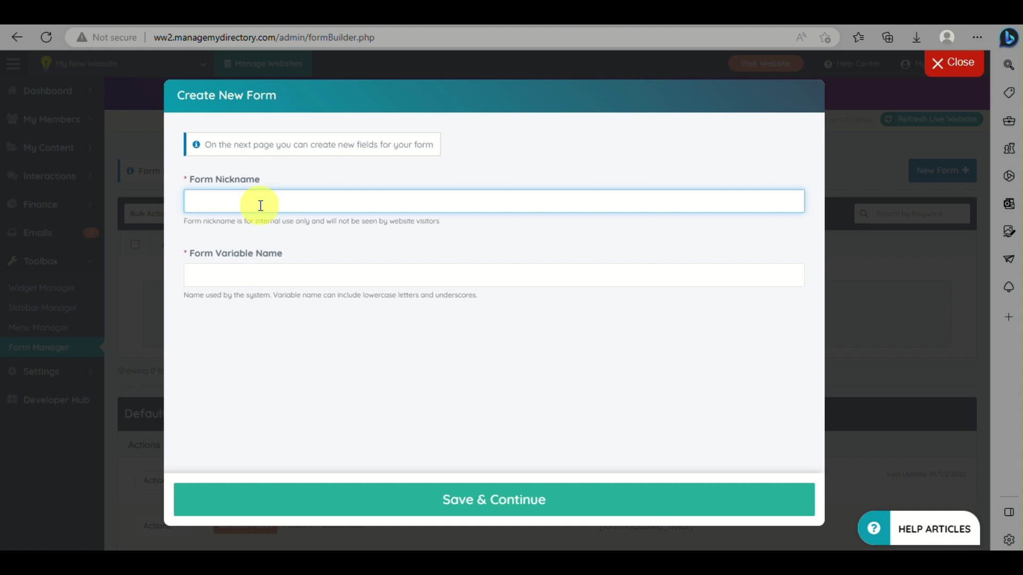
{"action": "type", "text": "eBook PDF download"}
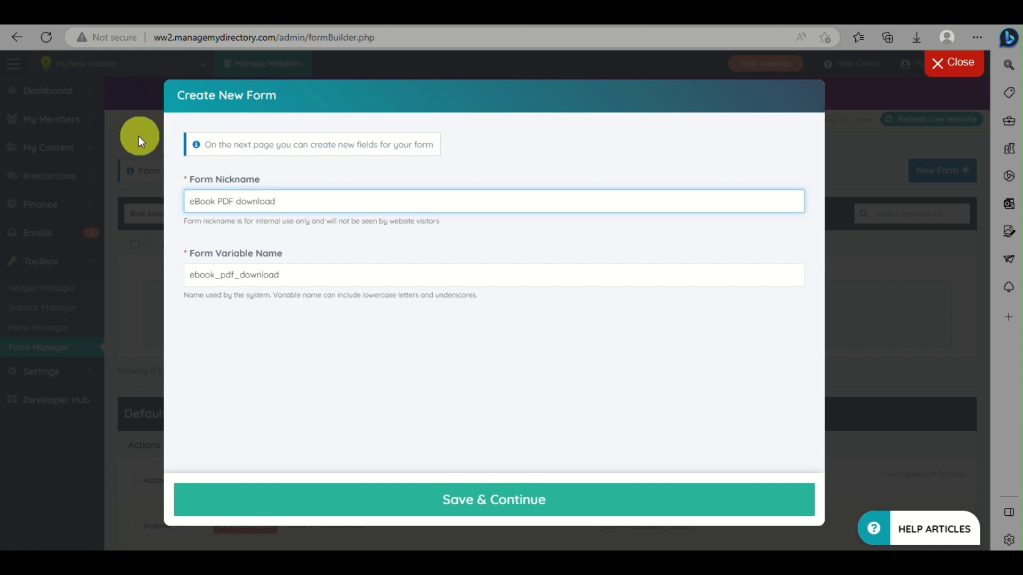
{"action": "left_click", "coordinate": [478, 499]}
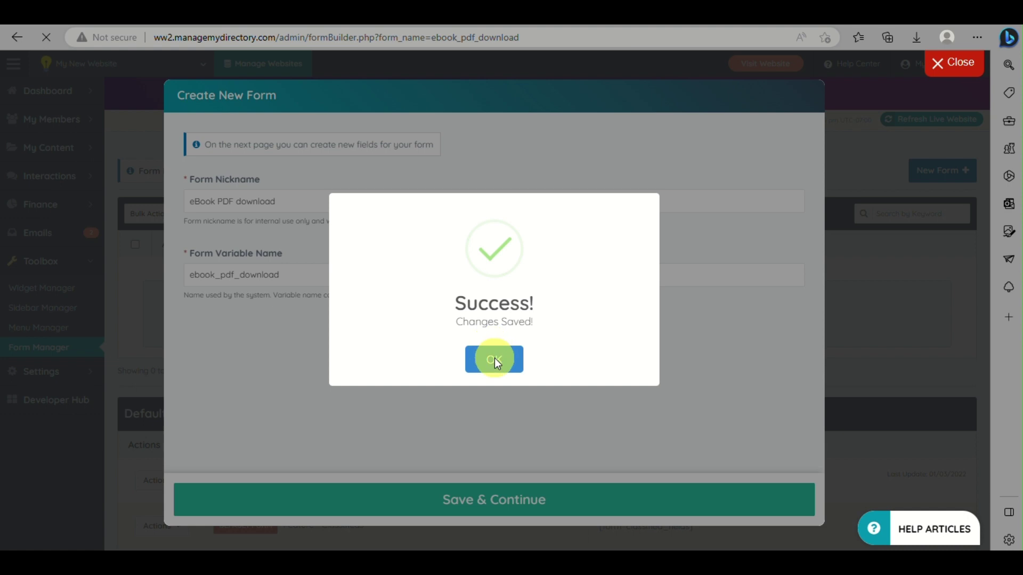
{"action": "left_click", "coordinate": [494, 358]}
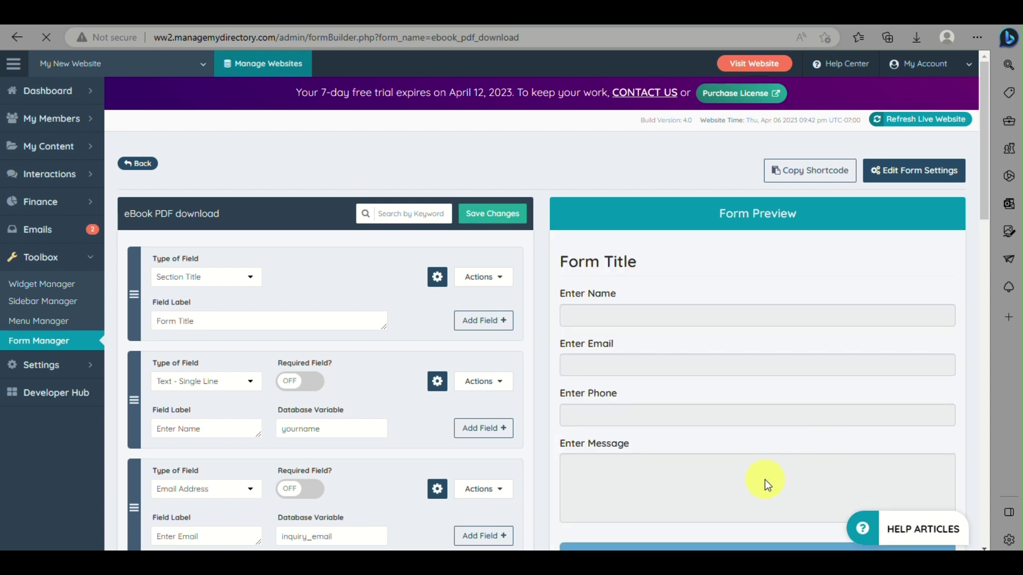
- Delete the Phone Number field from the eBook PDF download form
{"action": "scroll", "coordinate": [764, 478], "scroll_direction": "down", "scroll_amount": 3}
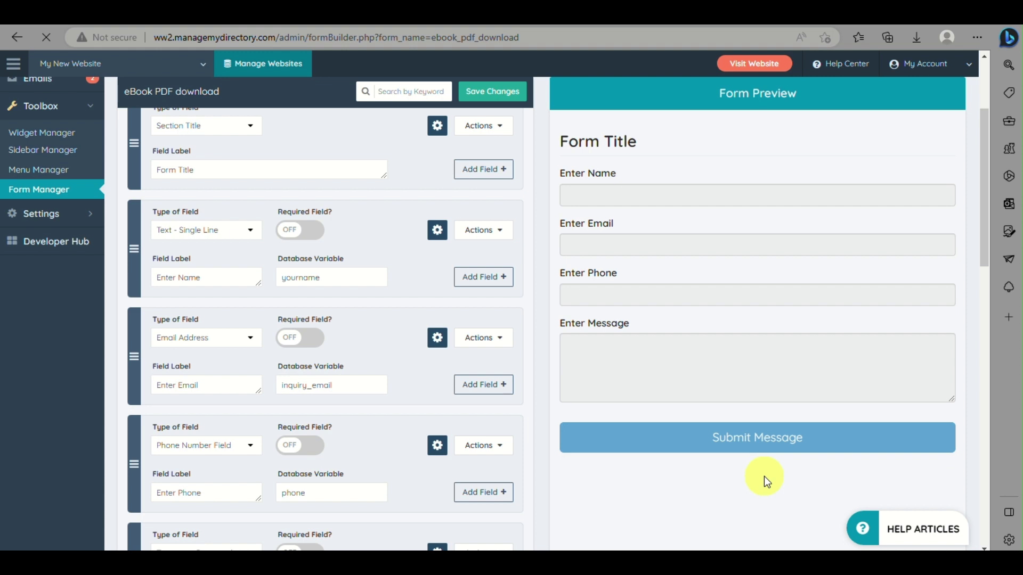
{"action": "scroll", "coordinate": [764, 476], "scroll_direction": "up", "scroll_amount": 3}
{"action": "scroll", "coordinate": [763, 477], "scroll_direction": "down", "scroll_amount": 6}
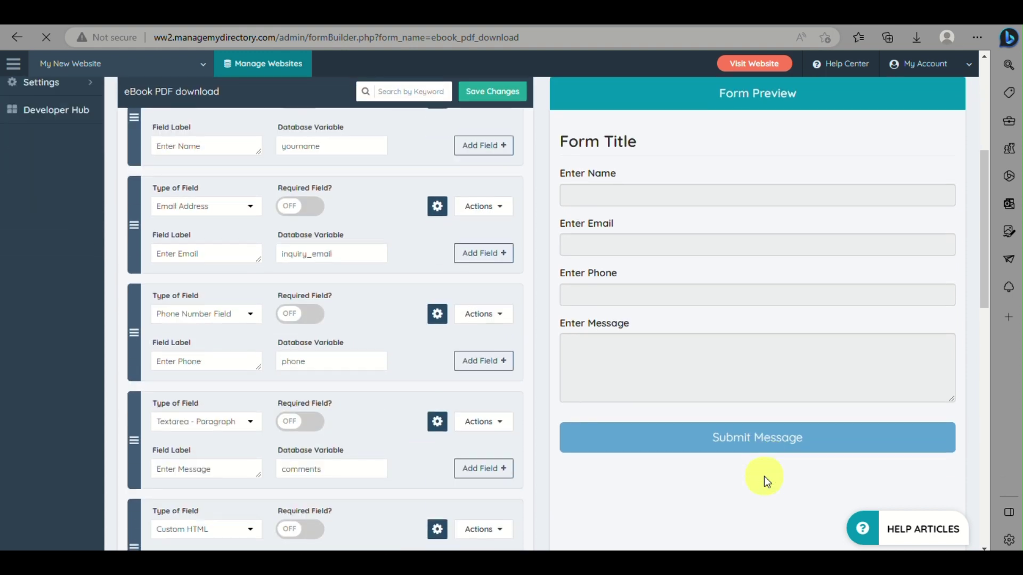
{"action": "scroll", "coordinate": [764, 476], "scroll_direction": "down", "scroll_amount": 2}
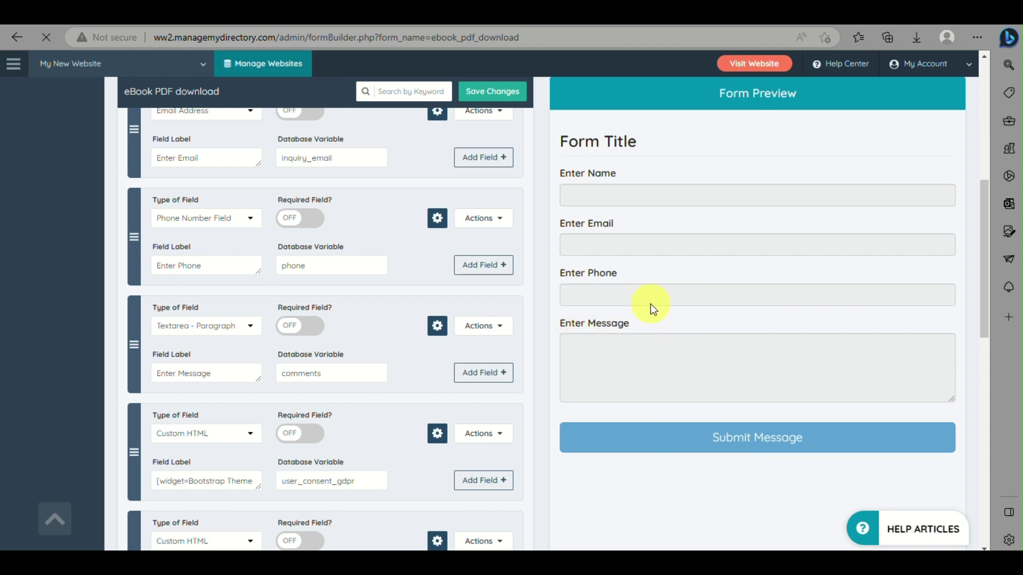
{"action": "left_click", "coordinate": [478, 218]}
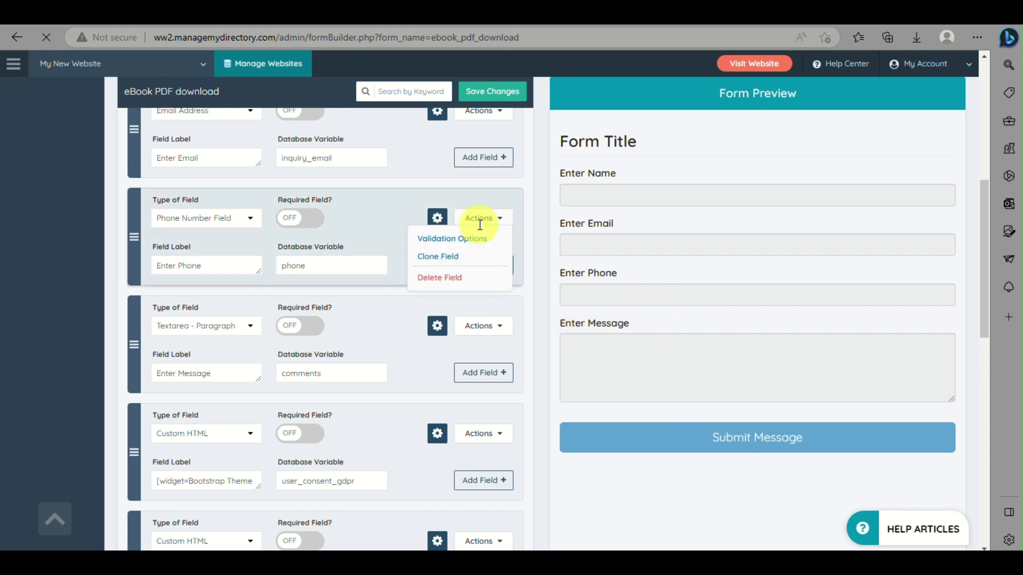
{"action": "left_click", "coordinate": [447, 278]}
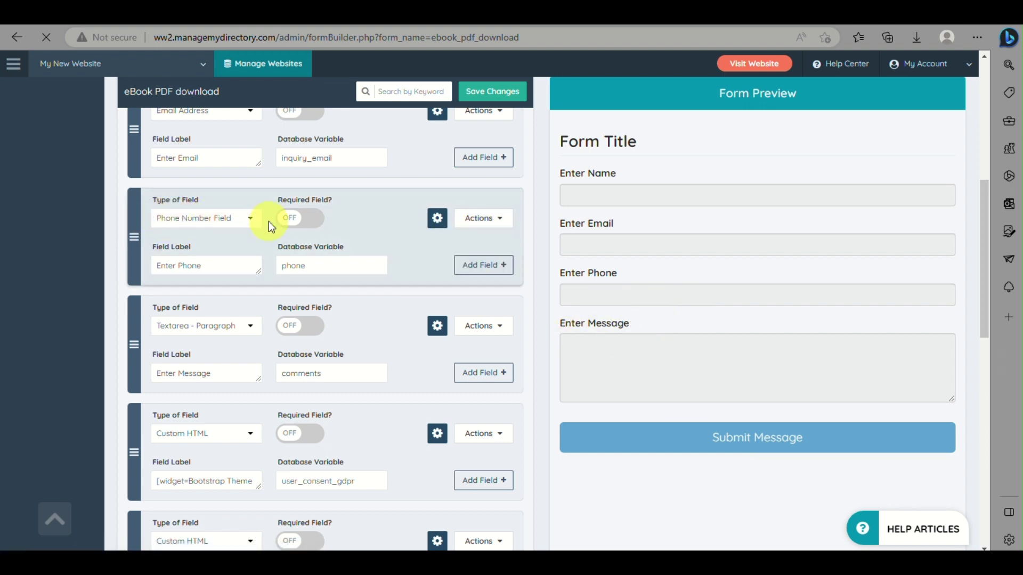
{"action": "left_click", "coordinate": [496, 218]}
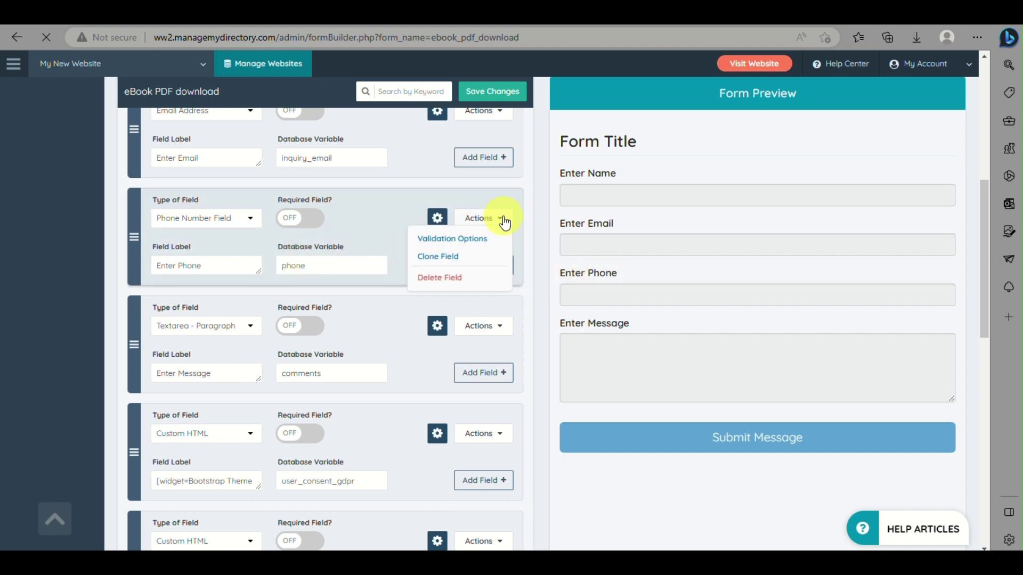
{"action": "left_click", "coordinate": [441, 282]}
{"action": "left_click", "coordinate": [571, 110]}
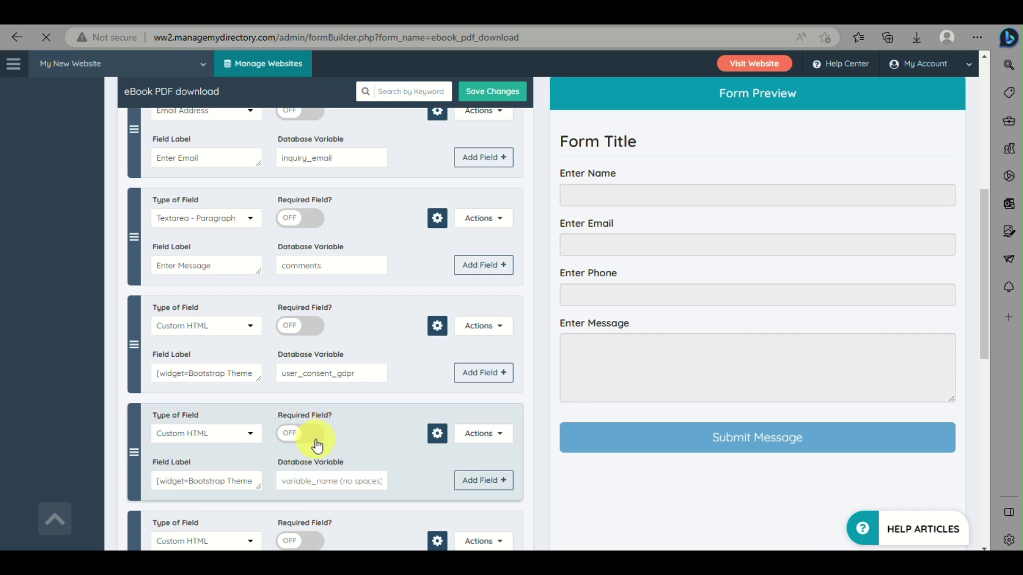
- Save the form changes and dismiss the saved confirmation
{"action": "scroll", "coordinate": [351, 464], "scroll_direction": "down", "scroll_amount": 5}
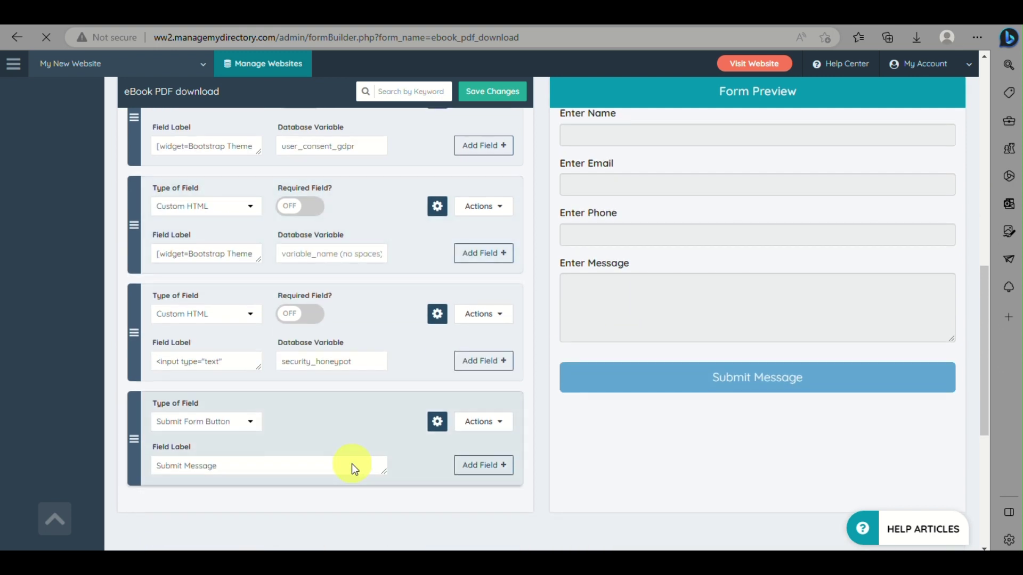
{"action": "scroll", "coordinate": [351, 465], "scroll_direction": "up", "scroll_amount": 5}
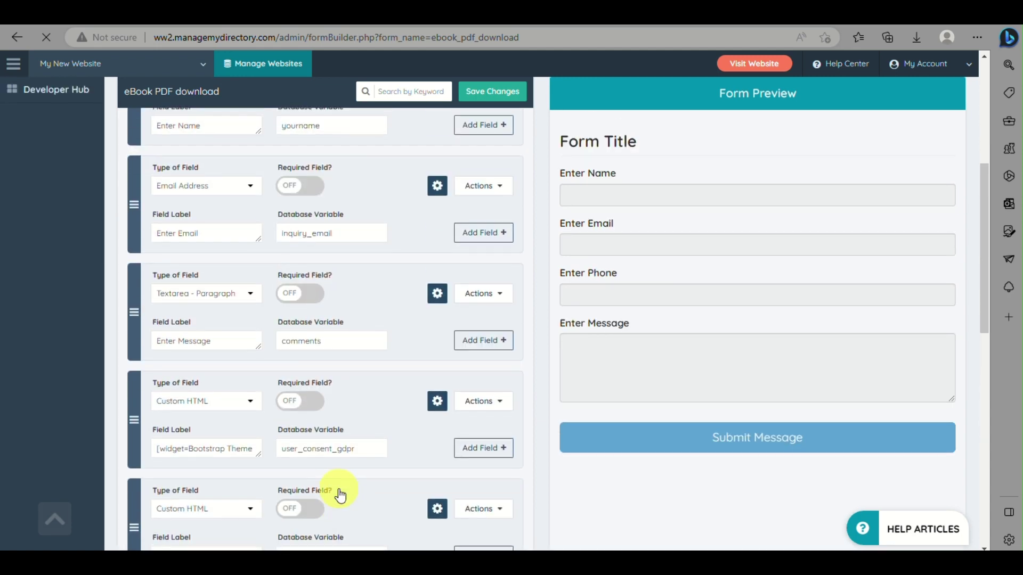
{"action": "scroll", "coordinate": [348, 489], "scroll_direction": "up", "scroll_amount": 6}
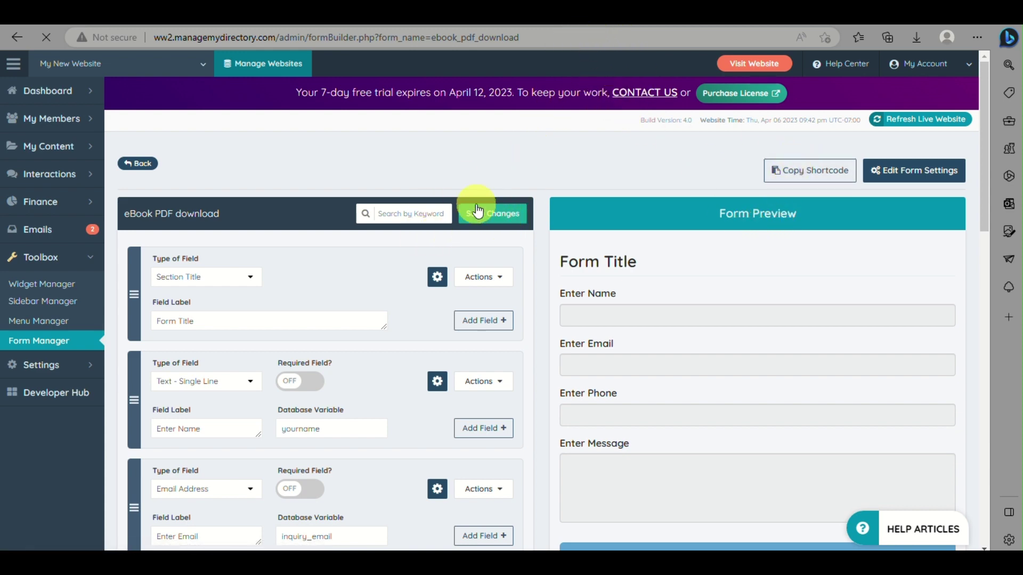
{"action": "left_click", "coordinate": [493, 213]}
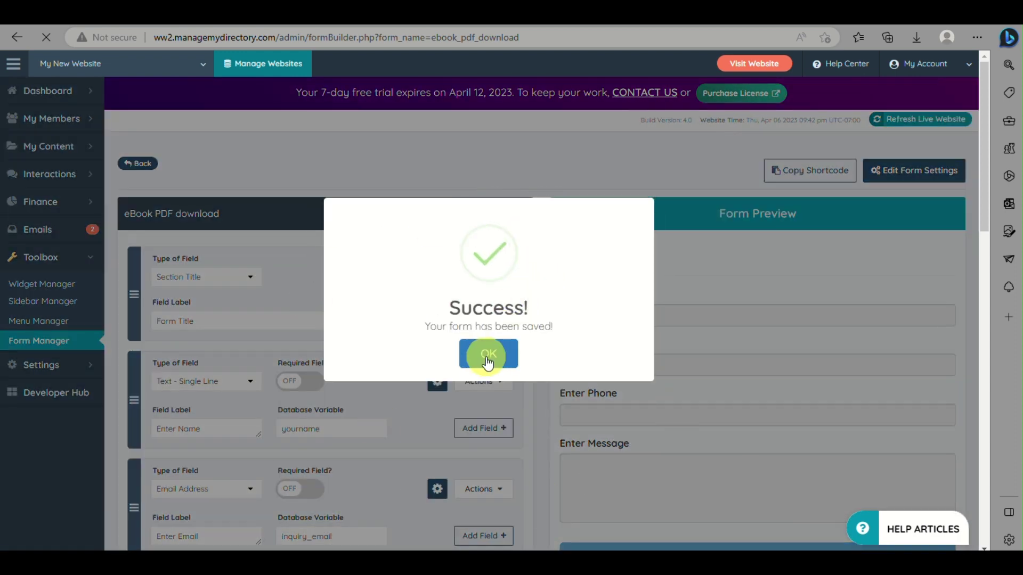
{"action": "left_click", "coordinate": [487, 356]}
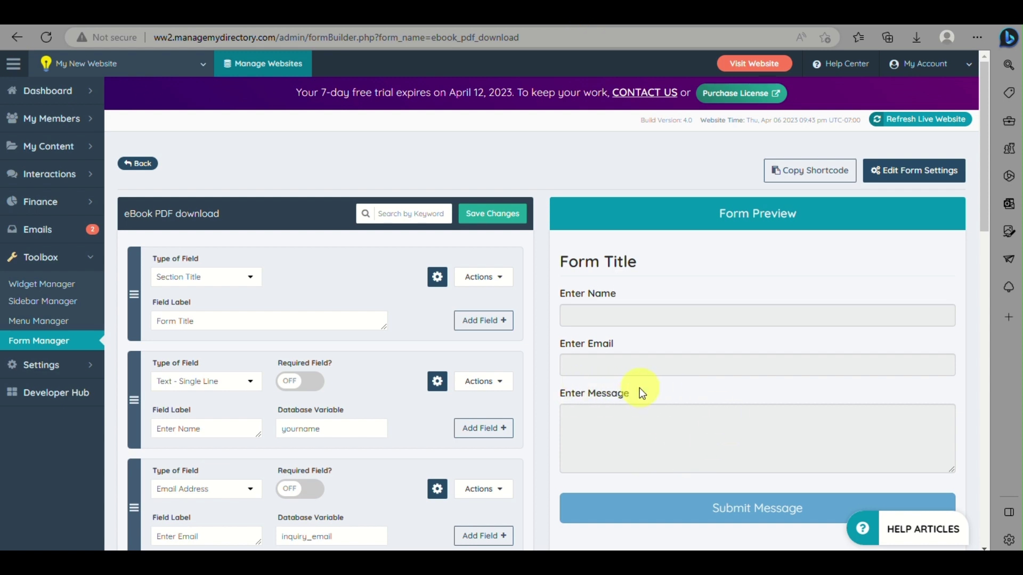
{"action": "left_click", "coordinate": [892, 179]}
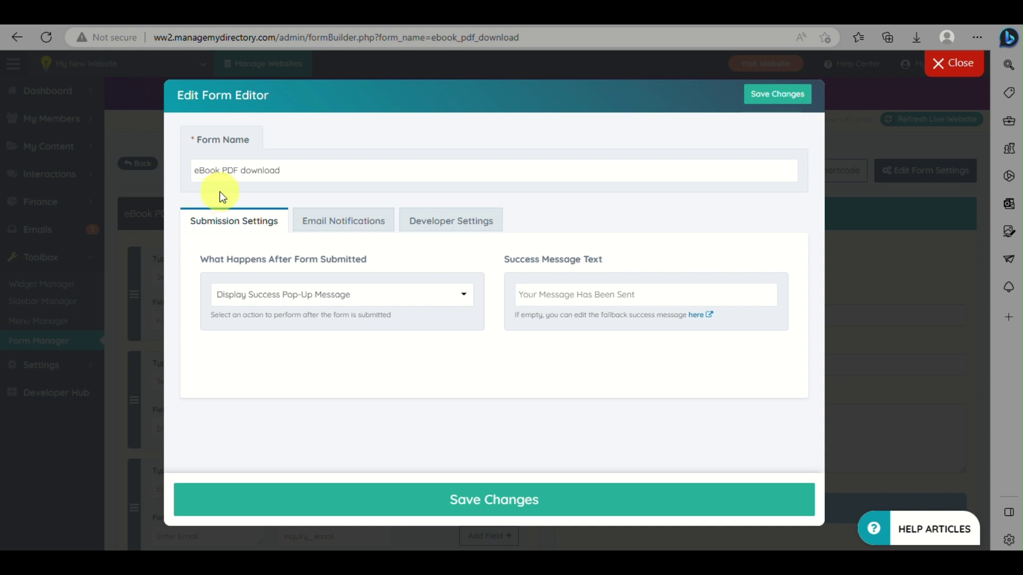
{"action": "left_click", "coordinate": [271, 297]}
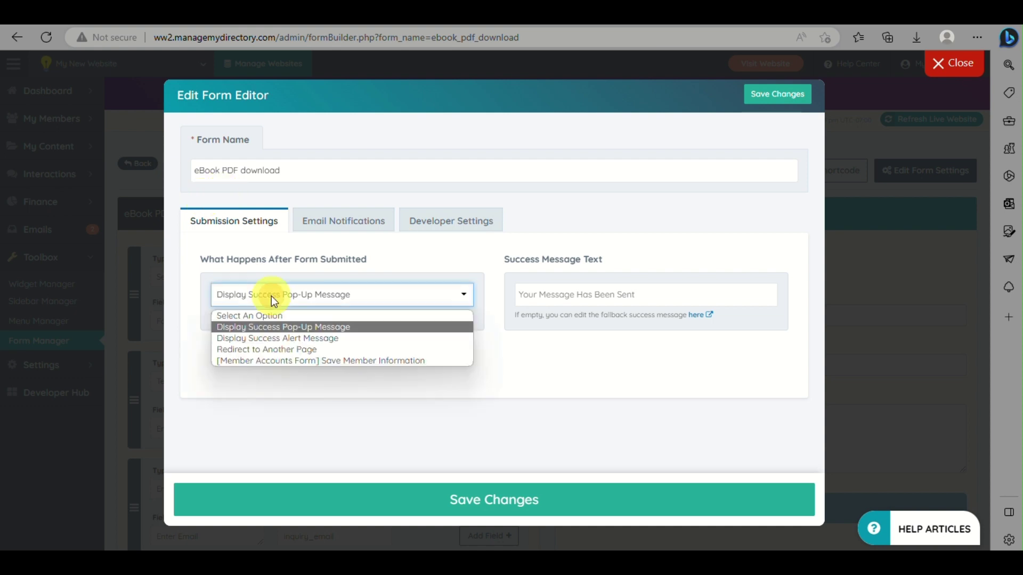
{"action": "left_click", "coordinate": [252, 350]}
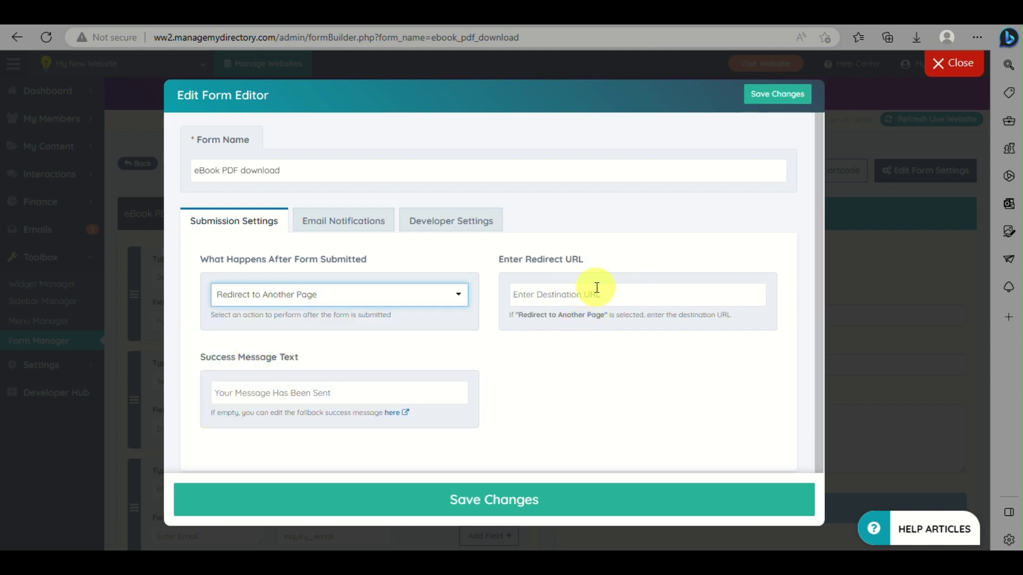
{"action": "left_click", "coordinate": [596, 287]}
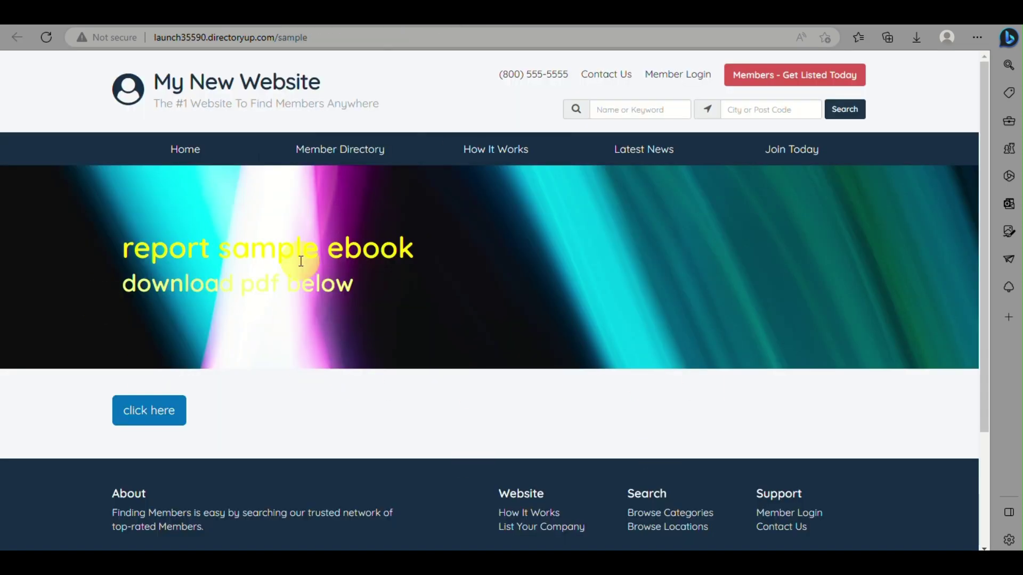
{"action": "left_click", "coordinate": [276, 43]}
{"action": "key", "text": "shift+Home"}
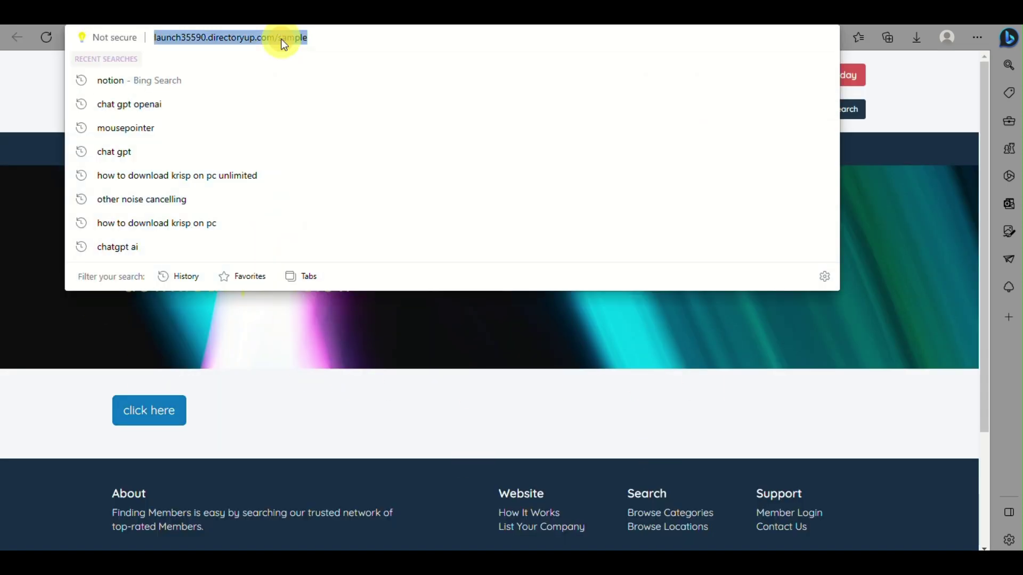
{"action": "right_click", "coordinate": [282, 40]}
{"action": "key", "text": "Escape"}
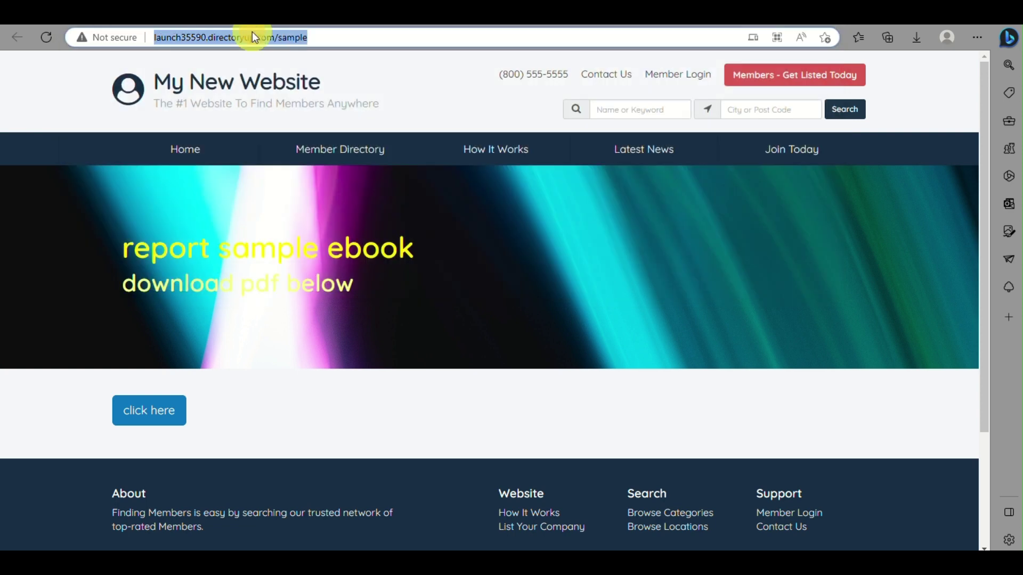
{"action": "right_click", "coordinate": [253, 37]}
{"action": "left_click", "coordinate": [284, 183]}
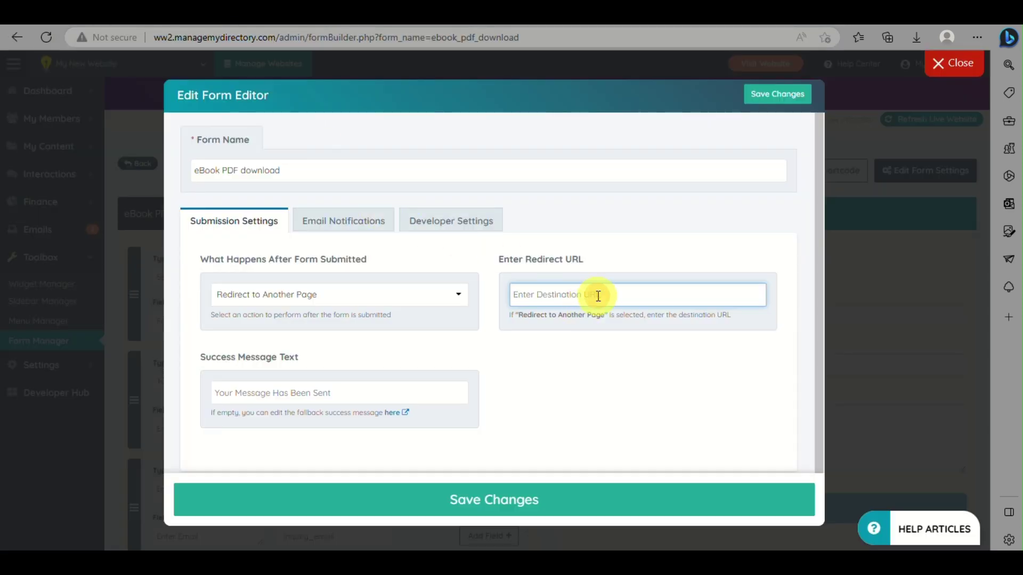
{"action": "left_click", "coordinate": [597, 296]}
{"action": "key", "text": "ctrl+v"}
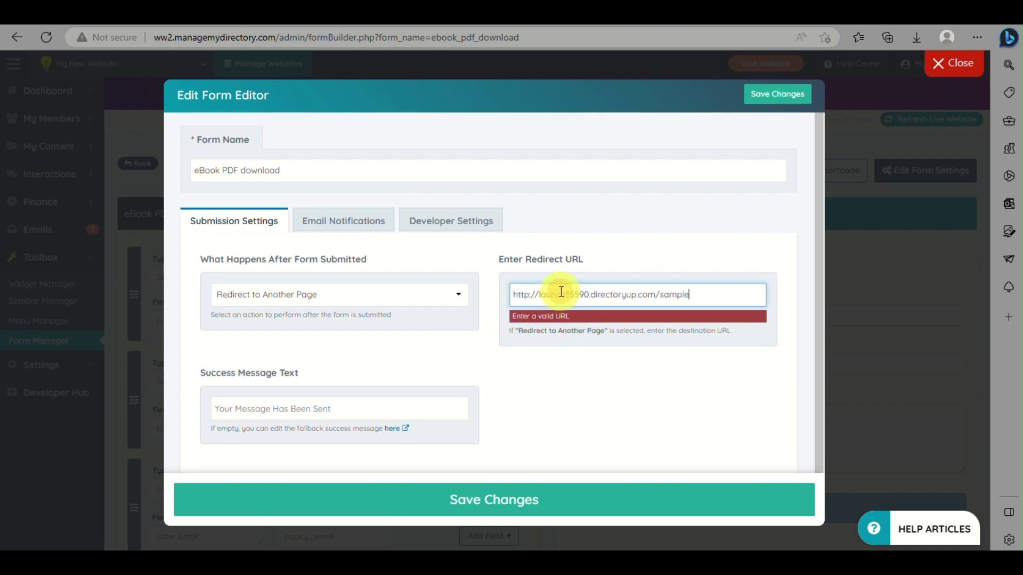
- Enter 'please wait..' as the form's success message
{"action": "left_click", "coordinate": [359, 392]}
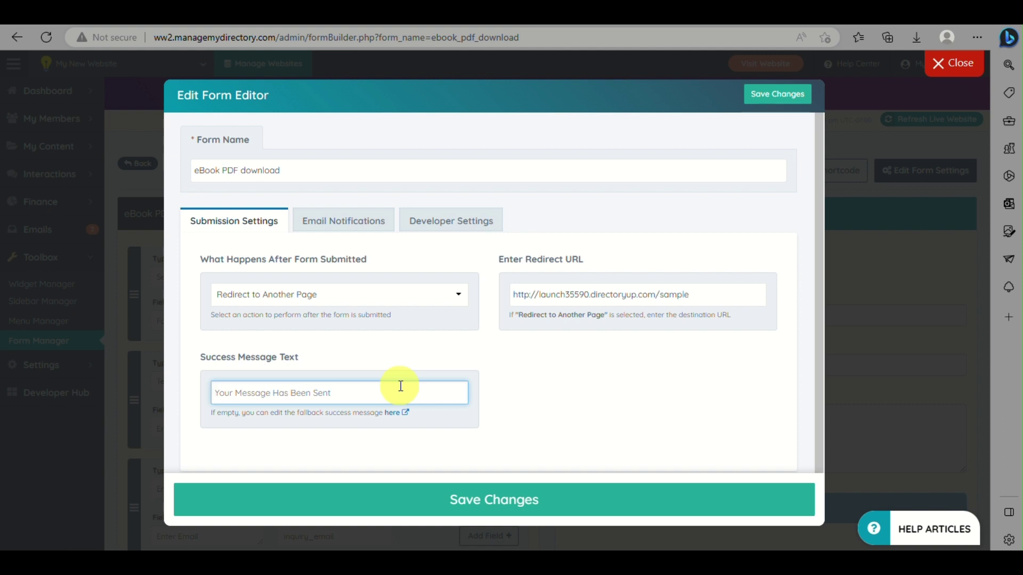
{"action": "type", "text": "please wait.."}
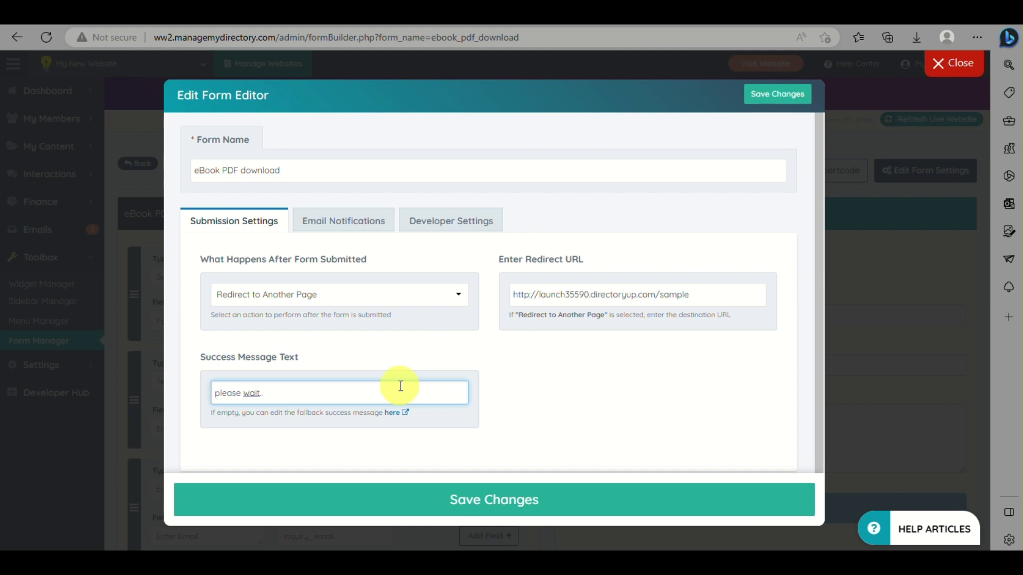
{"action": "left_click", "coordinate": [573, 27]}
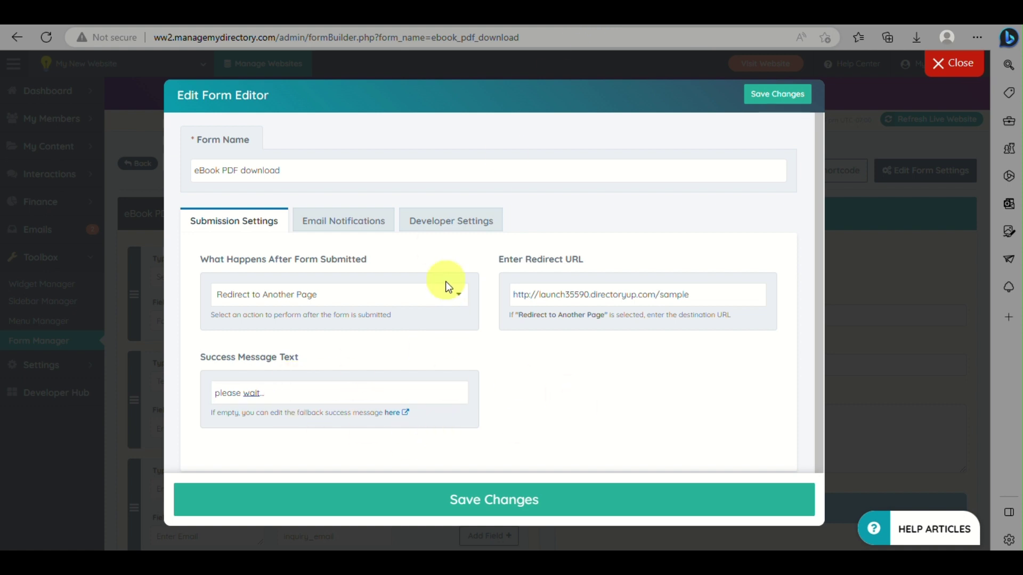
- Enable Email User After Submission with the contact-us template, keep admin emails off, and save
{"action": "left_click", "coordinate": [342, 227]}
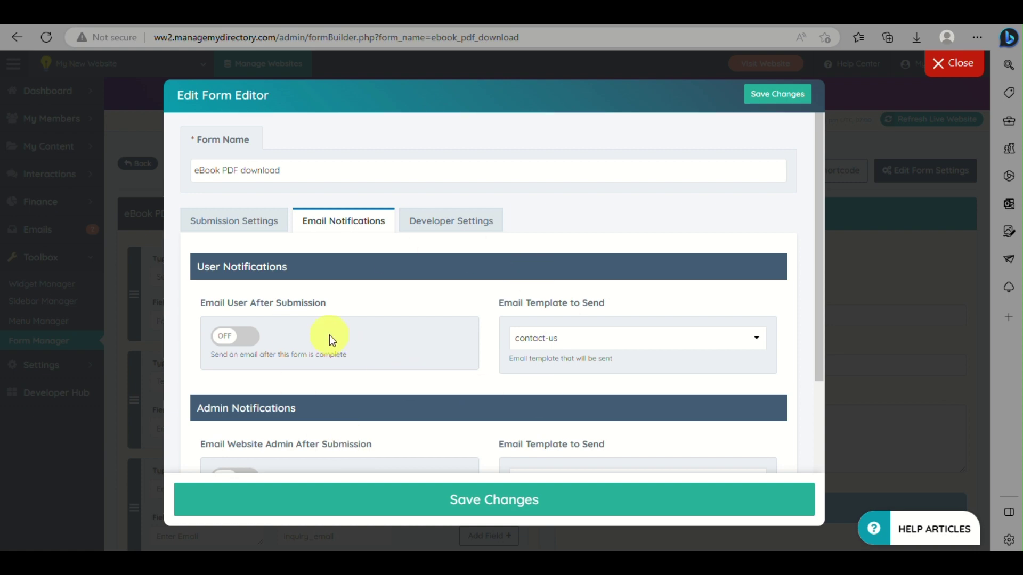
{"action": "left_click", "coordinate": [228, 336]}
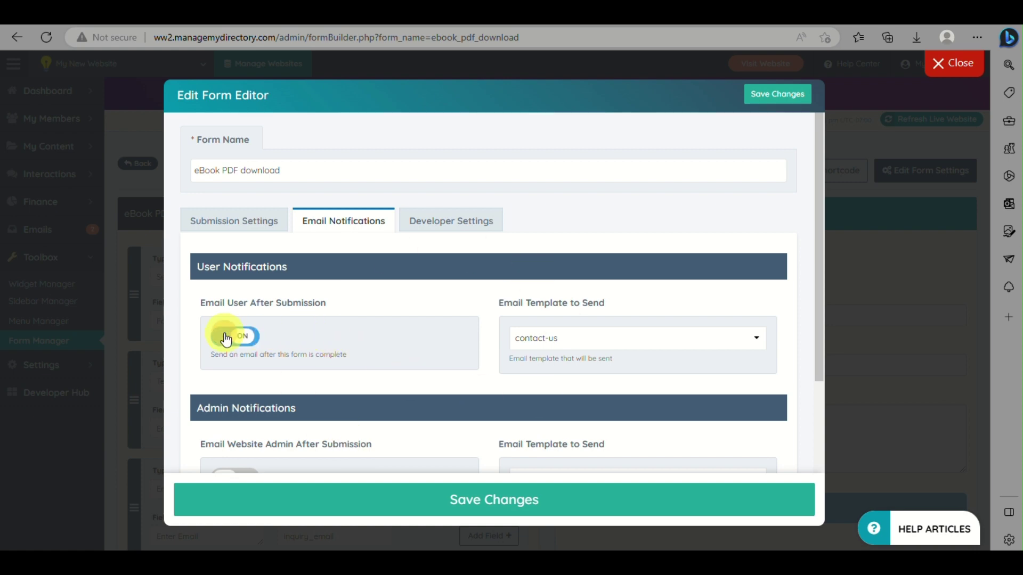
{"action": "left_click", "coordinate": [254, 341]}
{"action": "scroll", "coordinate": [344, 395], "scroll_direction": "down", "scroll_amount": 1}
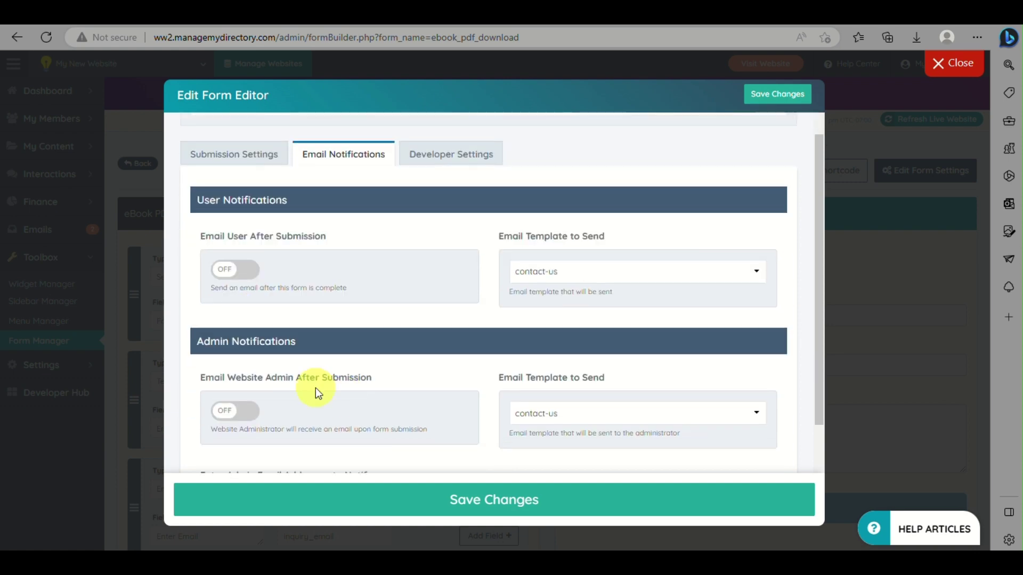
{"action": "left_click", "coordinate": [215, 419]}
{"action": "left_click", "coordinate": [247, 411]}
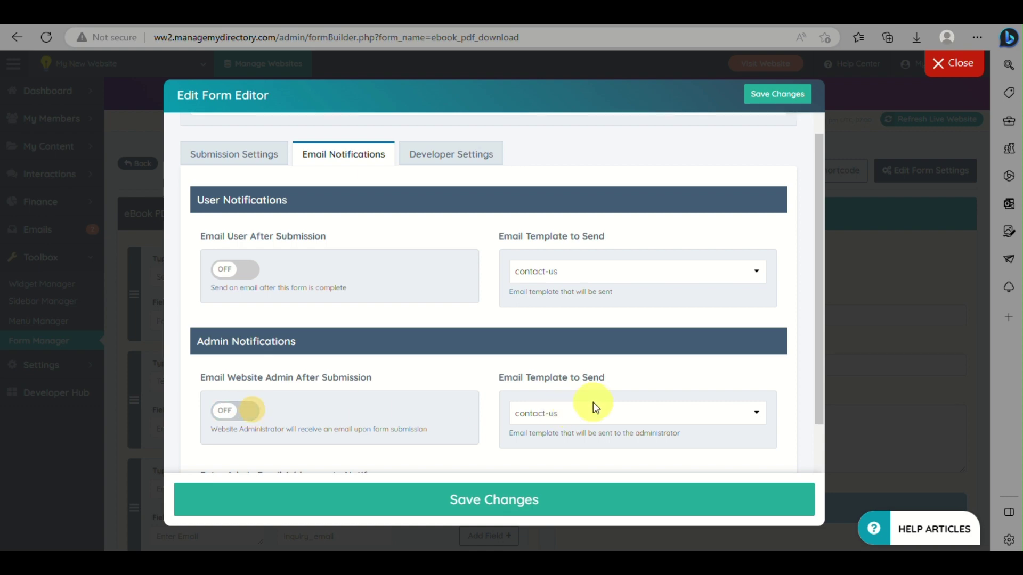
{"action": "left_click", "coordinate": [625, 277]}
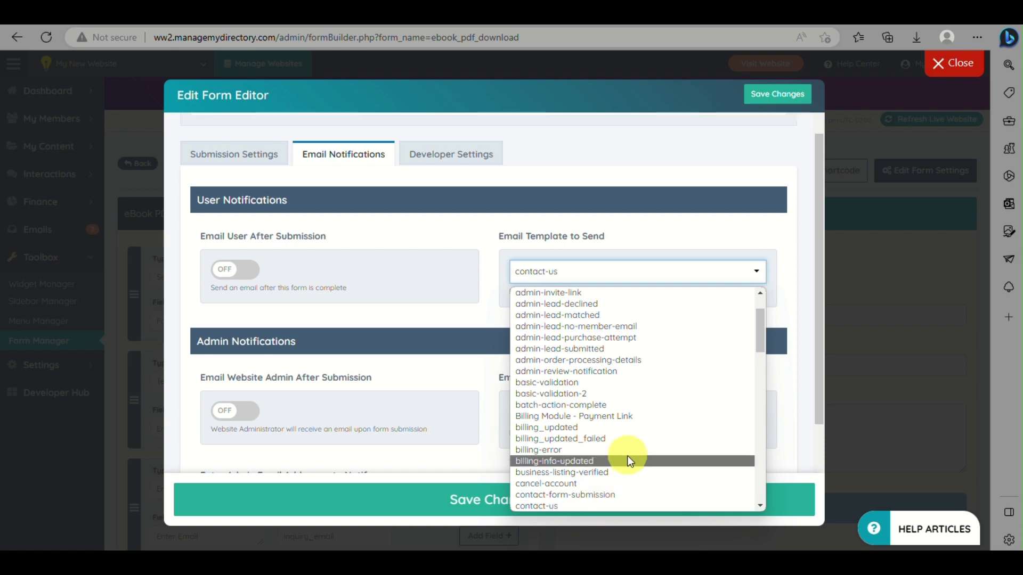
{"action": "left_click", "coordinate": [477, 311]}
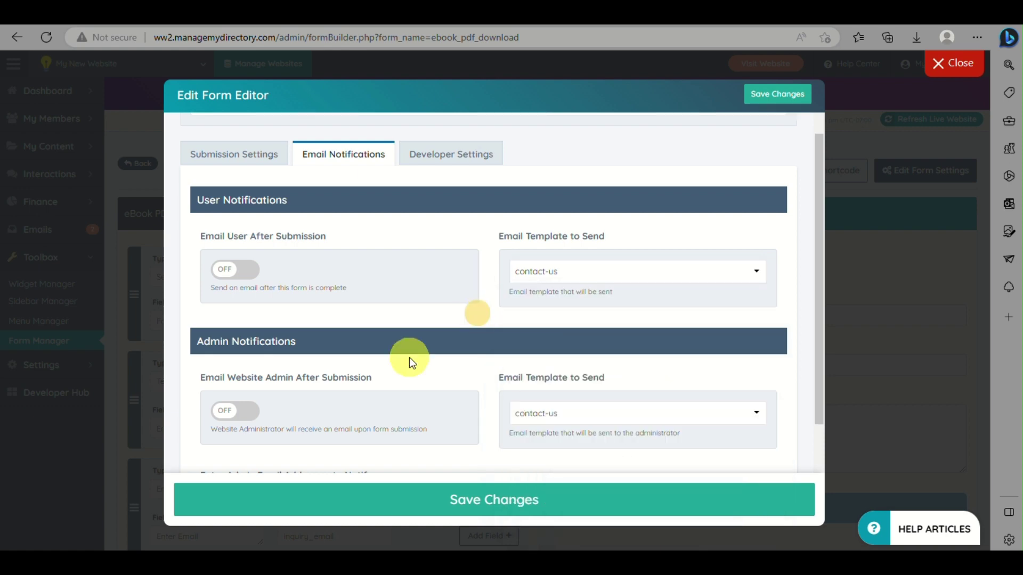
{"action": "left_click", "coordinate": [235, 410]}
{"action": "scroll", "coordinate": [417, 427], "scroll_direction": "down", "scroll_amount": 3}
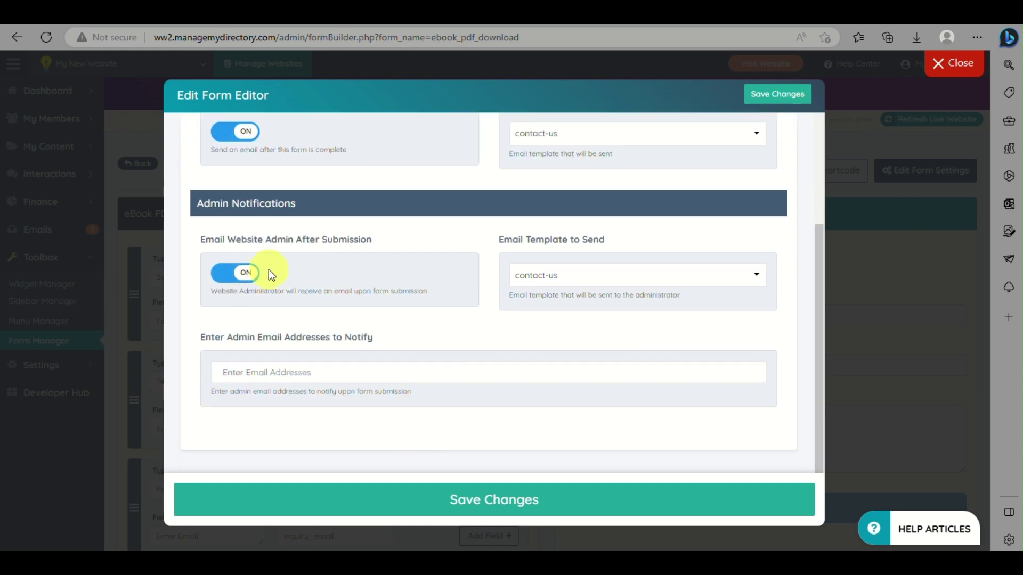
{"action": "left_click", "coordinate": [253, 276]}
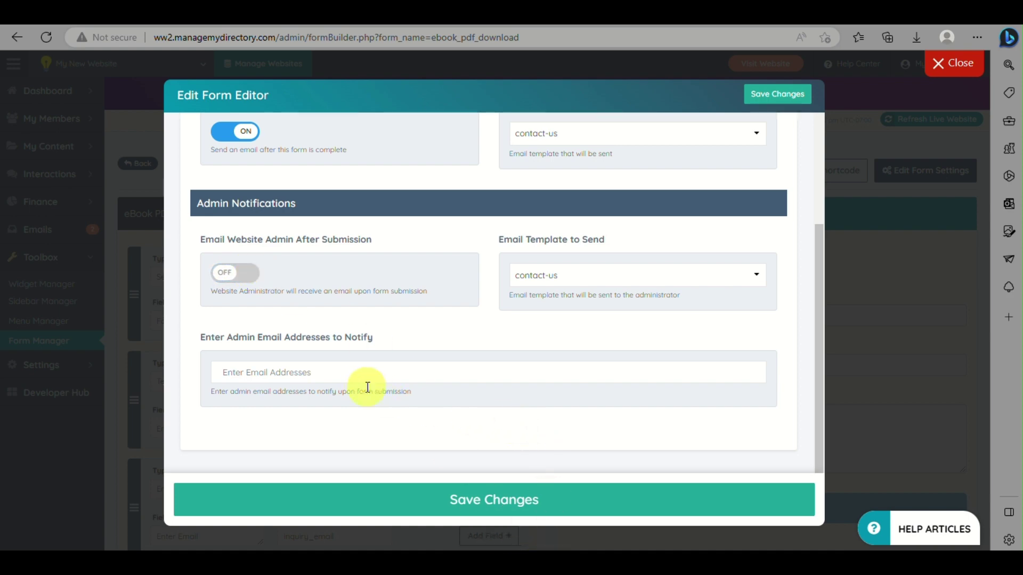
{"action": "left_click", "coordinate": [483, 499]}
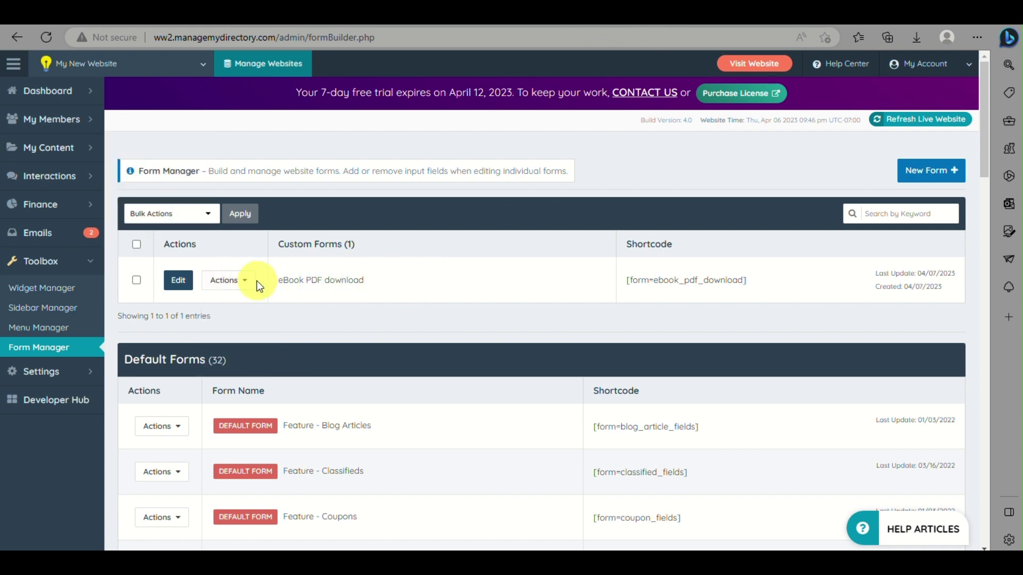
- Copy the [form=ebook_pdf_download] shortcode listed beside eBook PDF download
{"action": "left_click_drag", "start_coordinate": [625, 288], "coordinate": [783, 283]}
{"action": "left_click", "coordinate": [630, 277]}
{"action": "left_click_drag", "start_coordinate": [630, 276], "coordinate": [774, 297]}
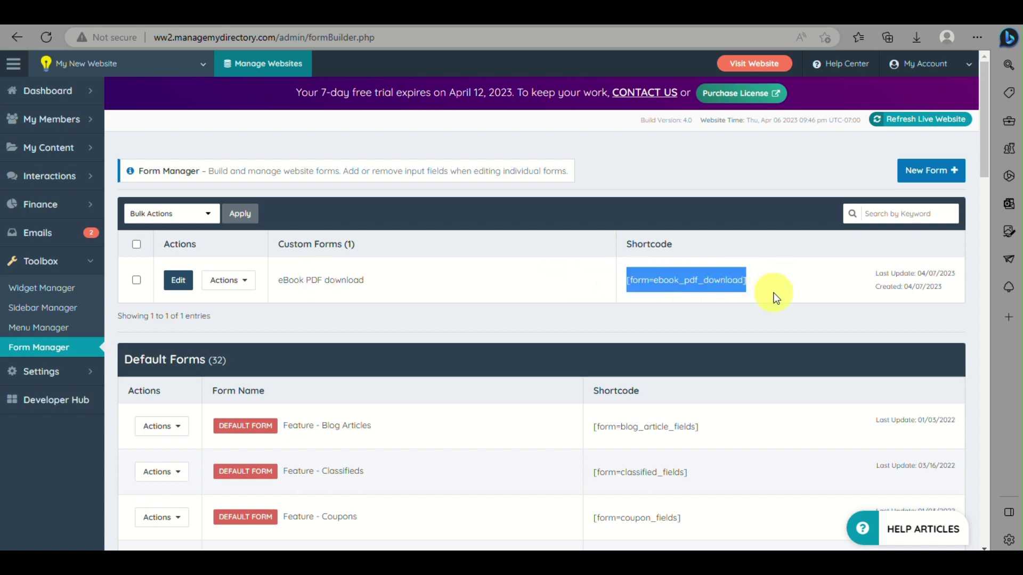
{"action": "key", "text": "ctrl+c"}
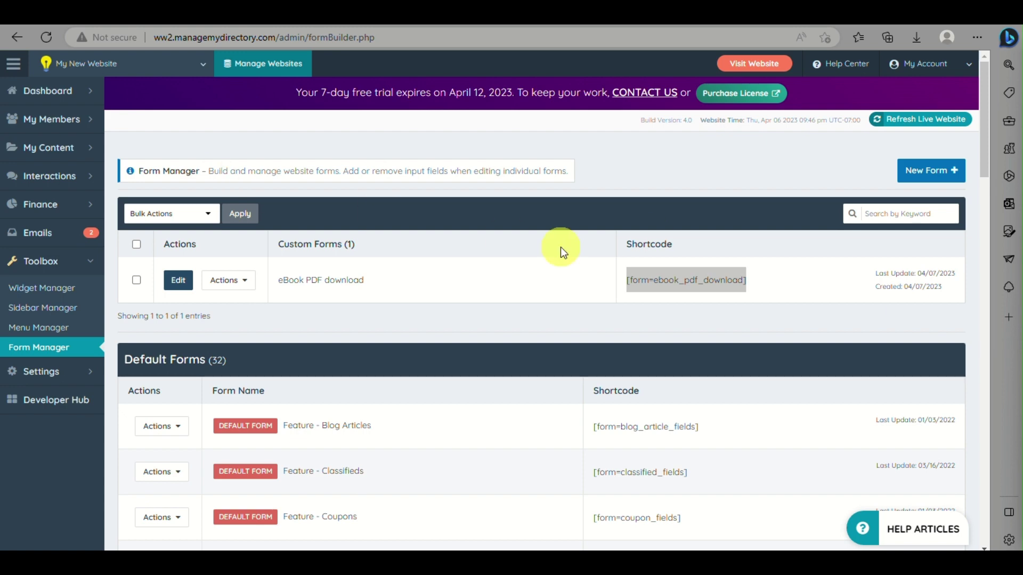
- Create a new web page in the Web Page Builder with URL 'eBook update'
{"action": "mouse_move", "coordinate": [66, 180]}
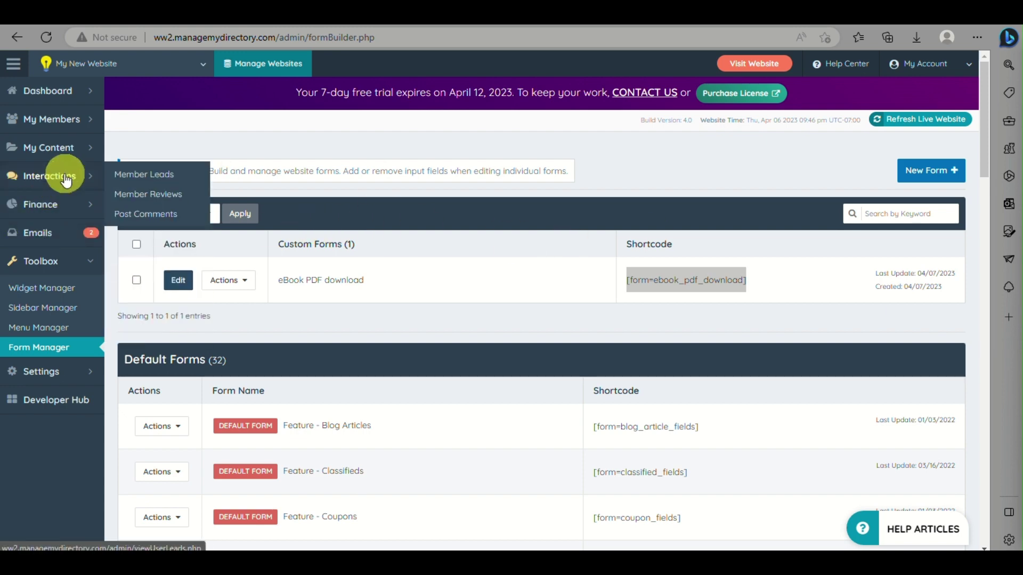
{"action": "mouse_move", "coordinate": [64, 148]}
{"action": "left_click", "coordinate": [144, 144]}
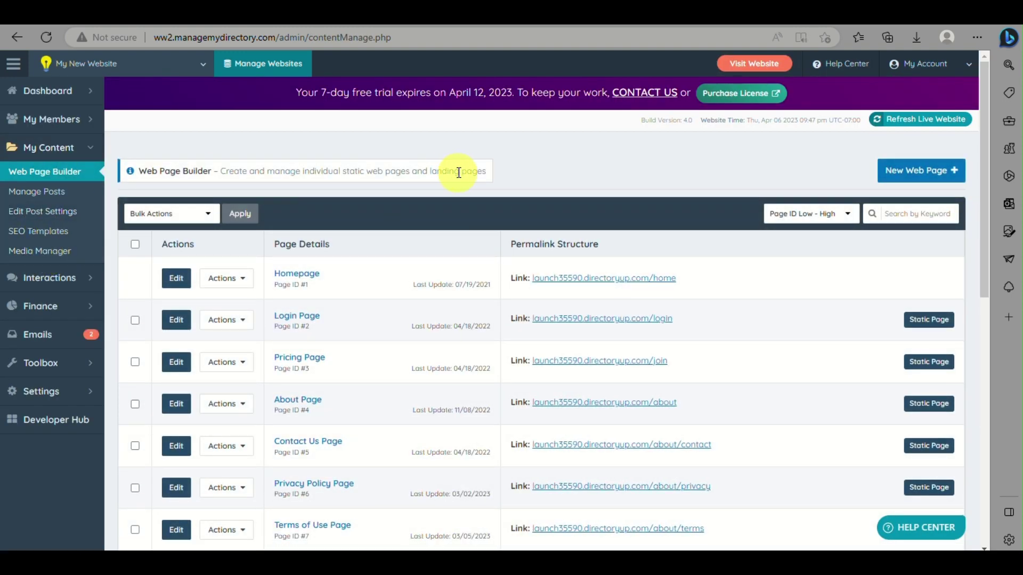
{"action": "left_click", "coordinate": [930, 178]}
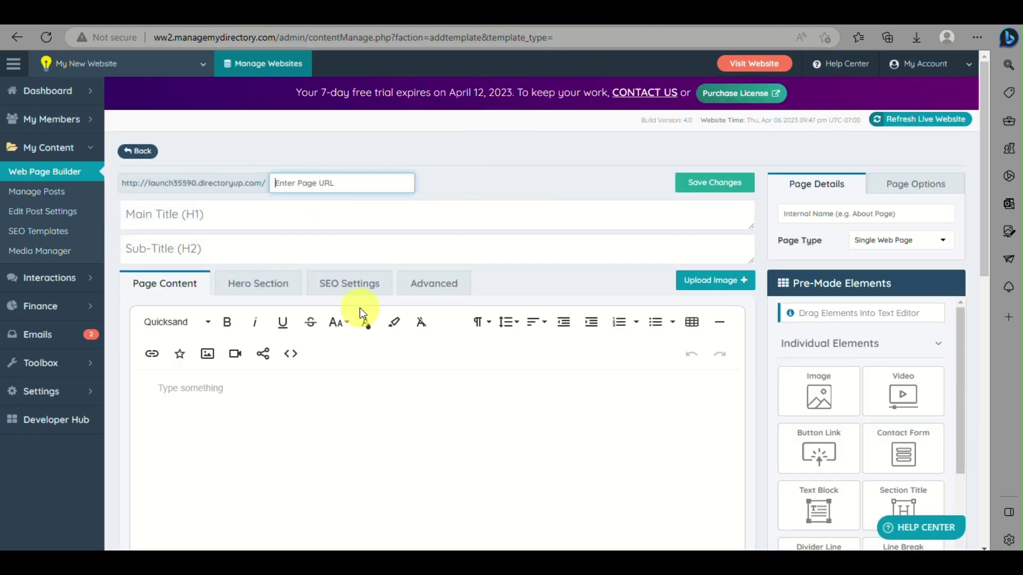
{"action": "type", "text": "eBook update"}
- Set the page title 'Now available' and subtitle 'Fill out the form to proceed.'
{"action": "left_click", "coordinate": [208, 215]}
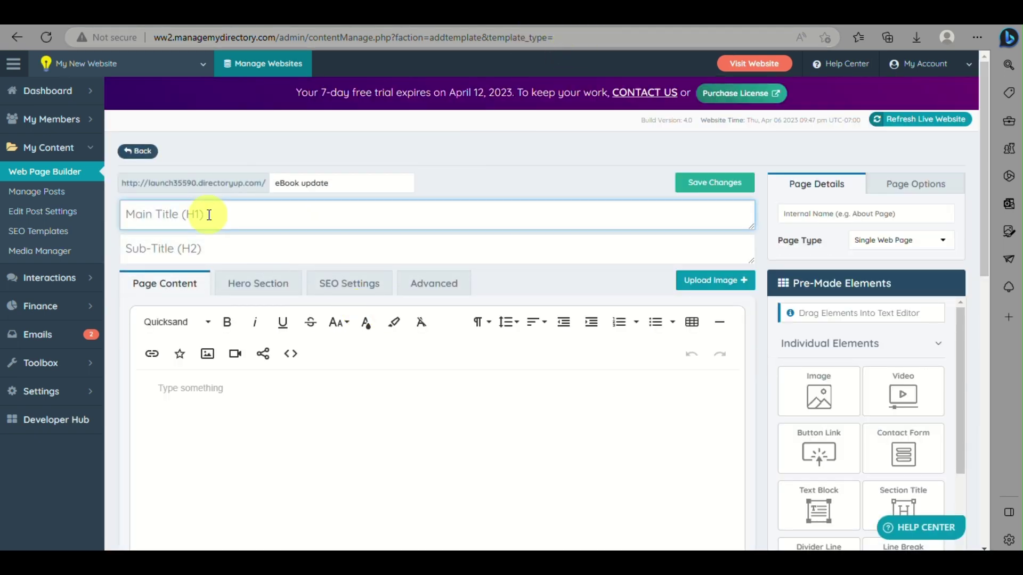
{"action": "type", "text": "Now available"}
{"action": "left_click", "coordinate": [175, 248]}
{"action": "type", "text": "Fill o"}
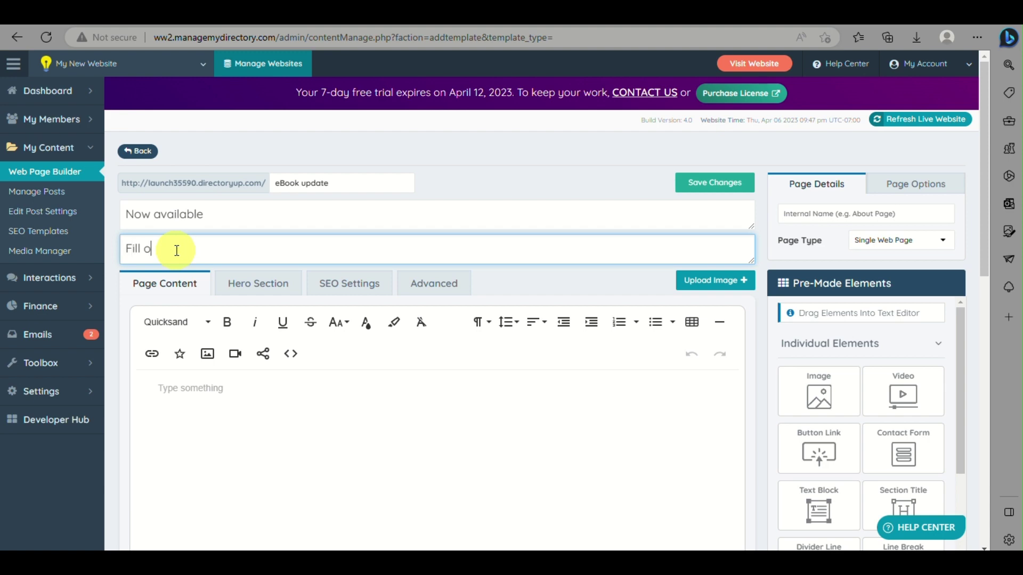
{"action": "type", "text": "ut the form to proceed."}
{"action": "scroll", "coordinate": [361, 379], "scroll_direction": "down", "scroll_amount": 4}
{"action": "scroll", "coordinate": [298, 322], "scroll_direction": "up", "scroll_amount": 3}
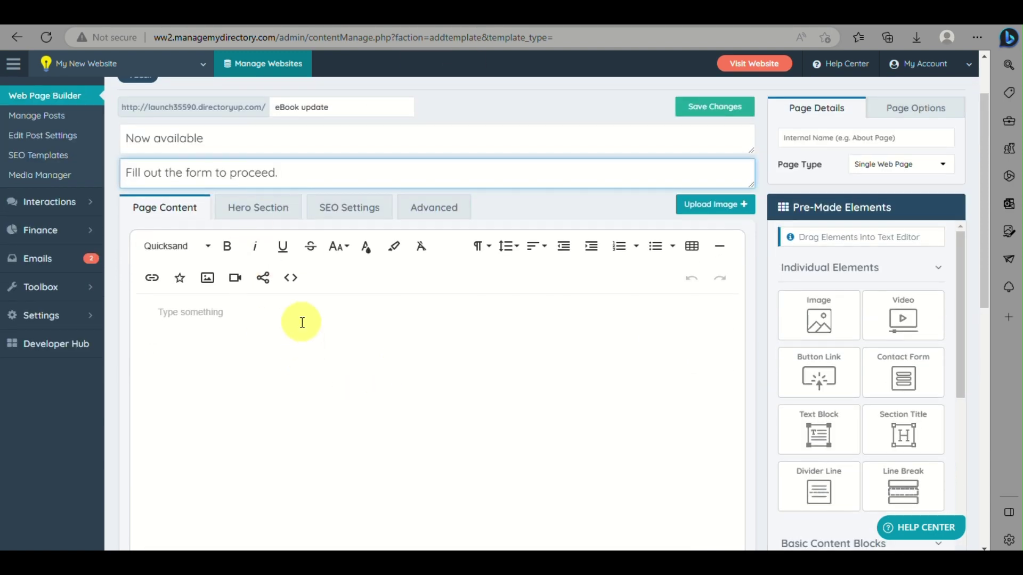
- Enable the hero section on all devices
{"action": "left_click", "coordinate": [258, 223]}
{"action": "left_click", "coordinate": [240, 279]}
{"action": "left_click", "coordinate": [239, 305]}
{"action": "scroll", "coordinate": [302, 325], "scroll_direction": "down", "scroll_amount": 3}
{"action": "left_click", "coordinate": [298, 285]}
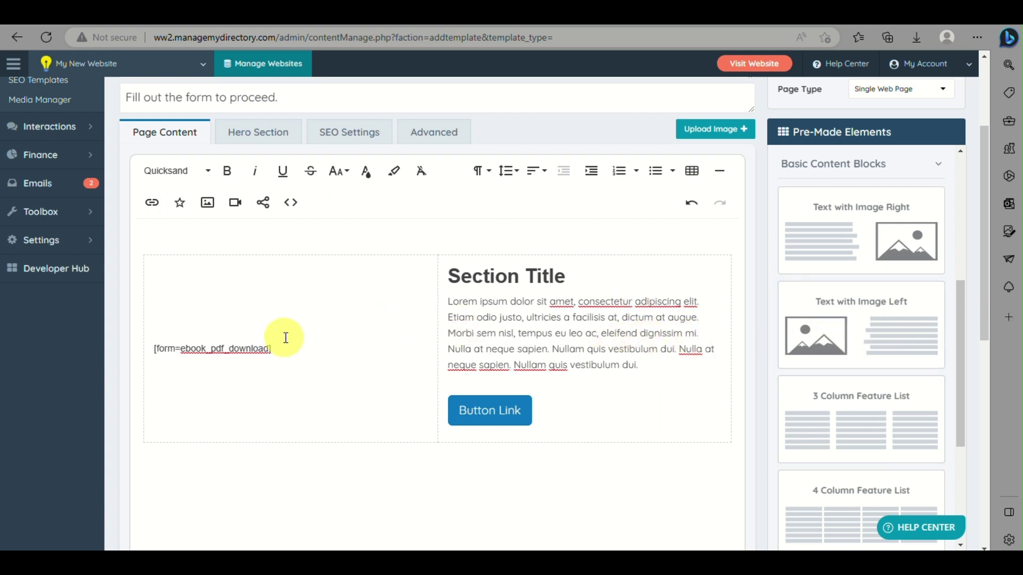
- Move the shortcode block within the left column
{"action": "left_click", "coordinate": [147, 347]}
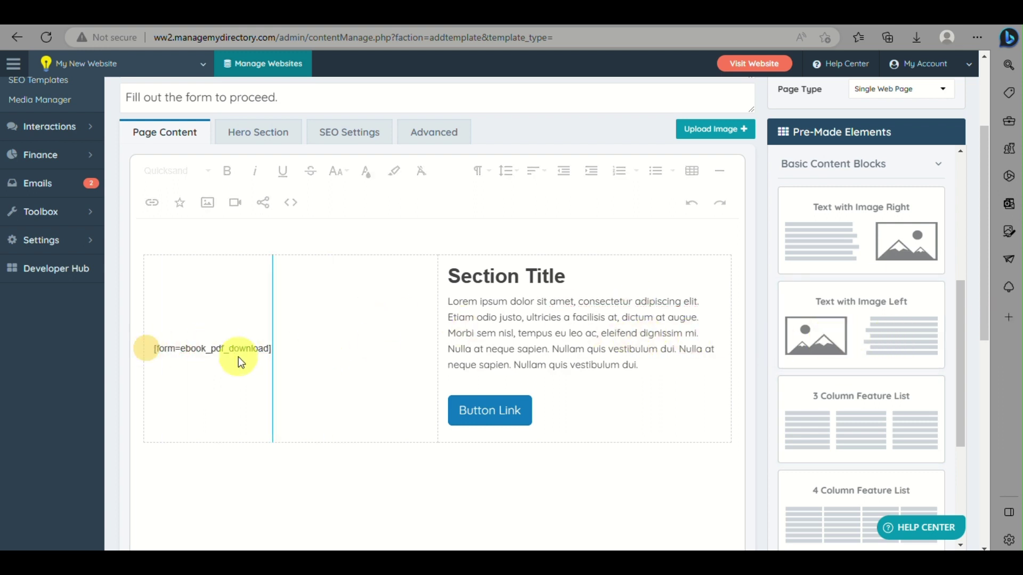
{"action": "left_click_drag", "start_coordinate": [238, 358], "coordinate": [126, 357]}
{"action": "left_click", "coordinate": [290, 343]}
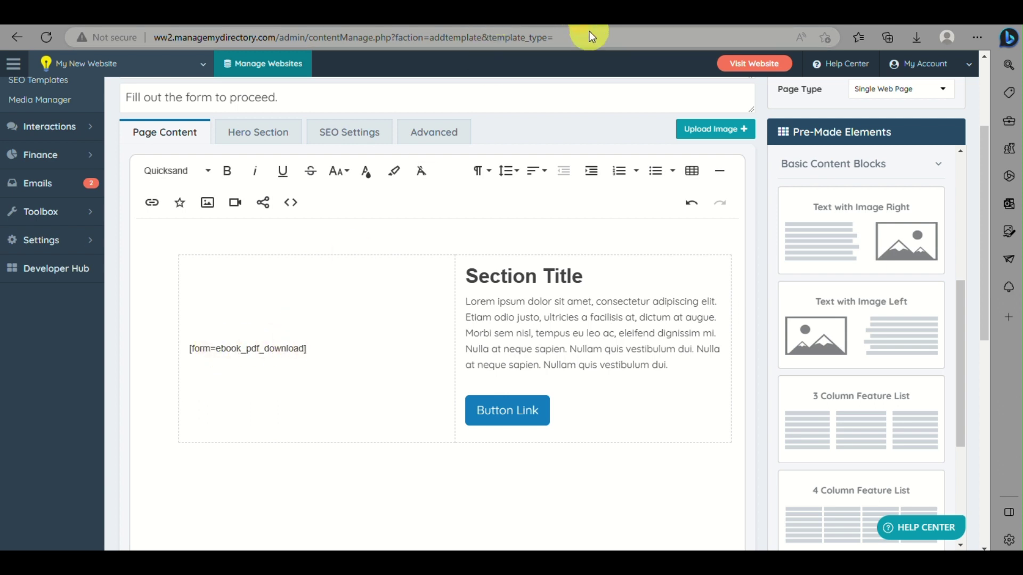
- Remove the link and the Button Link placeholder text
{"action": "left_click", "coordinate": [523, 420]}
{"action": "left_click", "coordinate": [569, 451]}
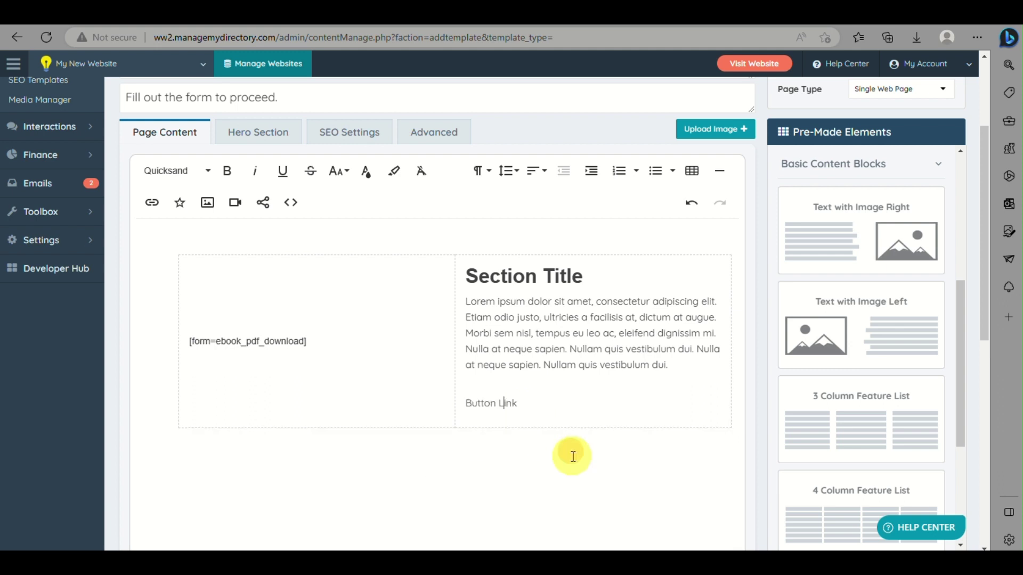
{"action": "left_click_drag", "start_coordinate": [545, 417], "coordinate": [456, 407]}
{"action": "left_click", "coordinate": [424, 407]}
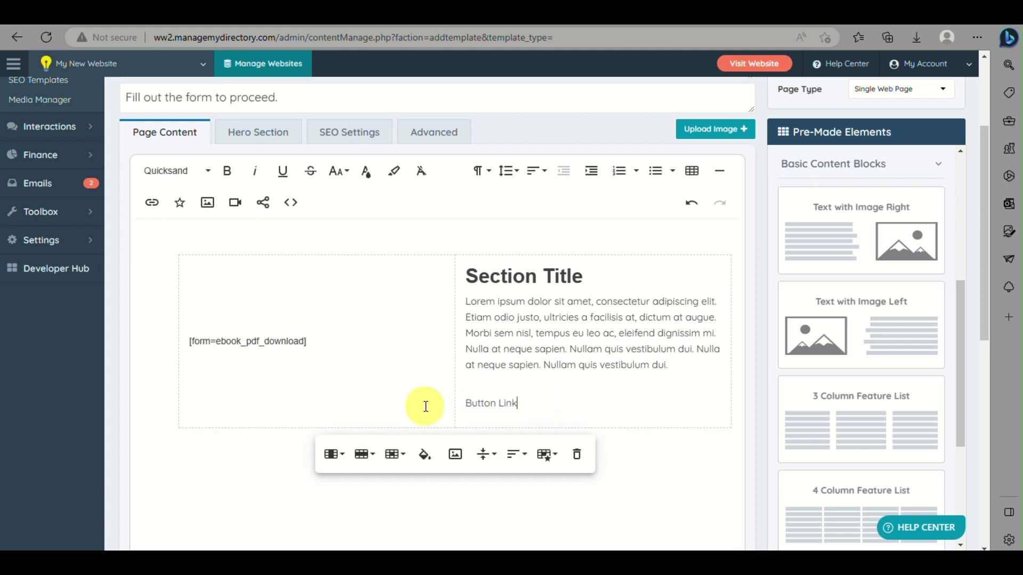
{"action": "key", "text": "ctrl+z"}
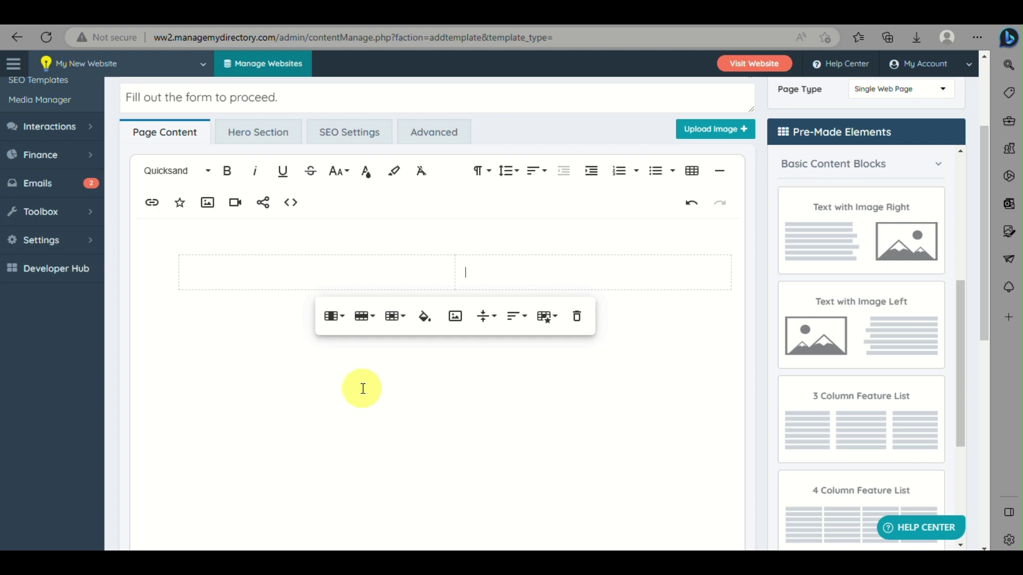
{"action": "key", "text": "ctrl+y"}
{"action": "triple_click", "coordinate": [488, 401]}
{"action": "key", "text": "BackSpace"}
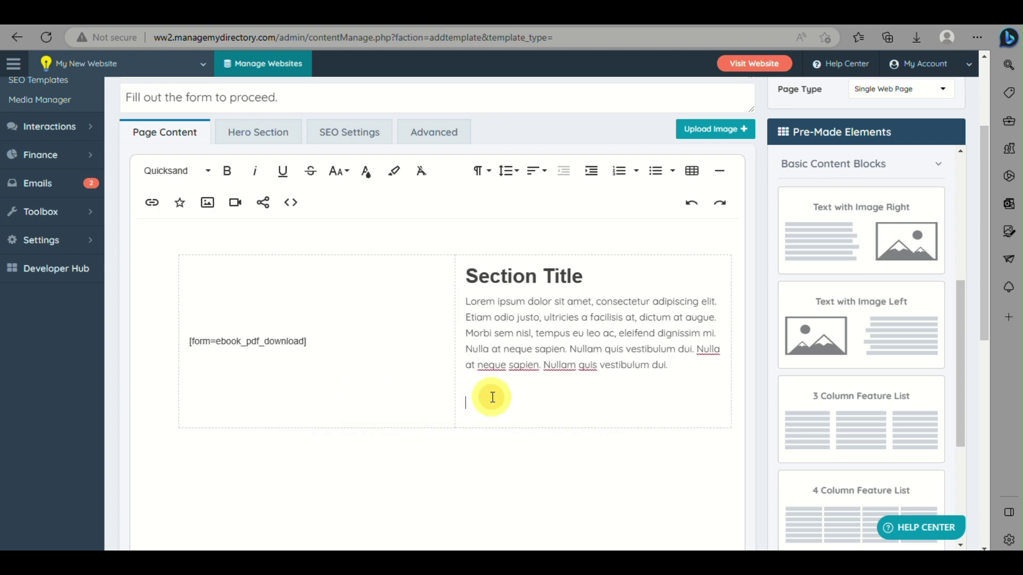
- Retitle the Section Title heading to 'Download eBook'
{"action": "triple_click", "coordinate": [496, 277]}
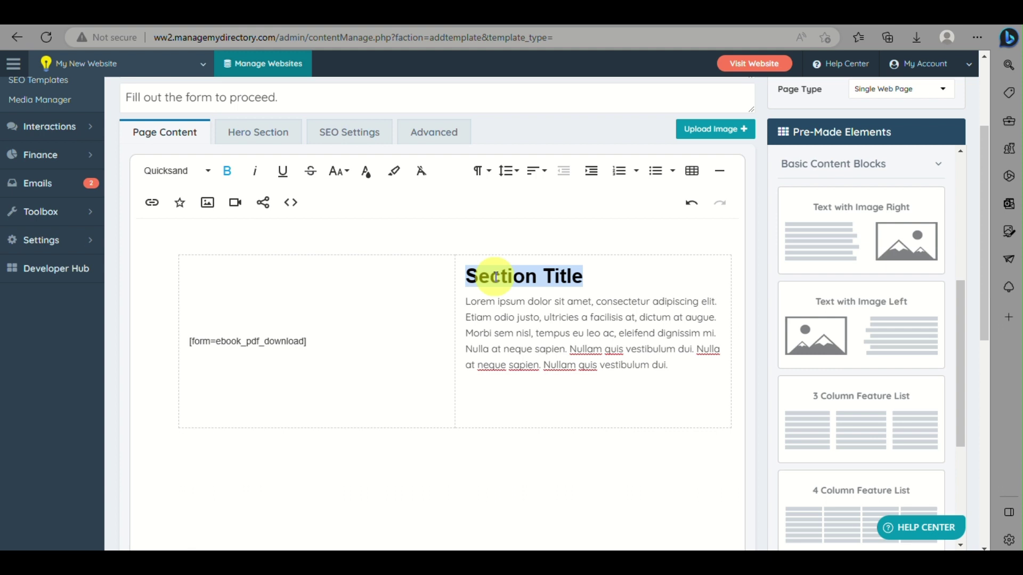
{"action": "type", "text": "Down load eBook"}
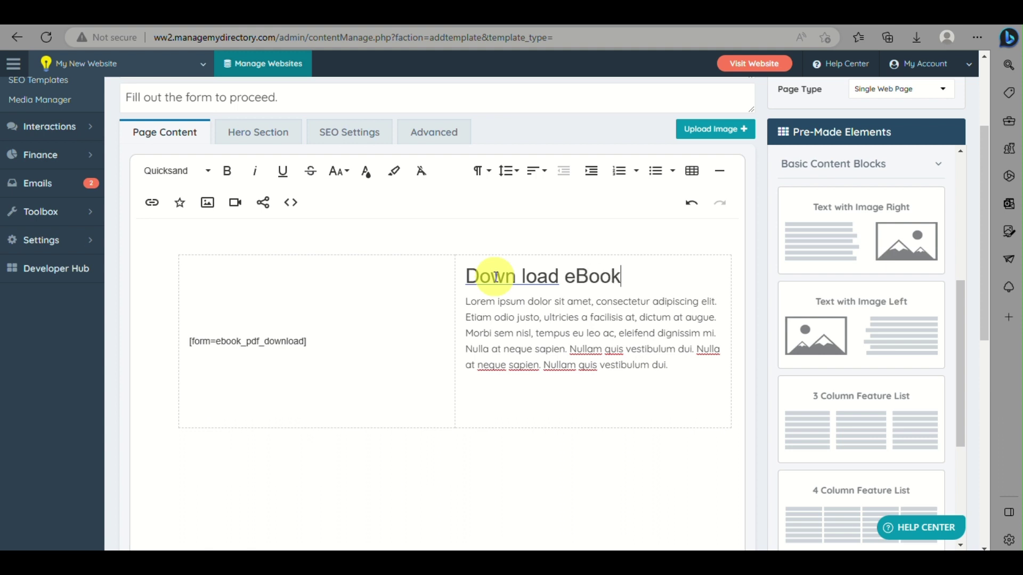
{"action": "left_click", "coordinate": [495, 277]}
{"action": "left_click", "coordinate": [493, 333]}
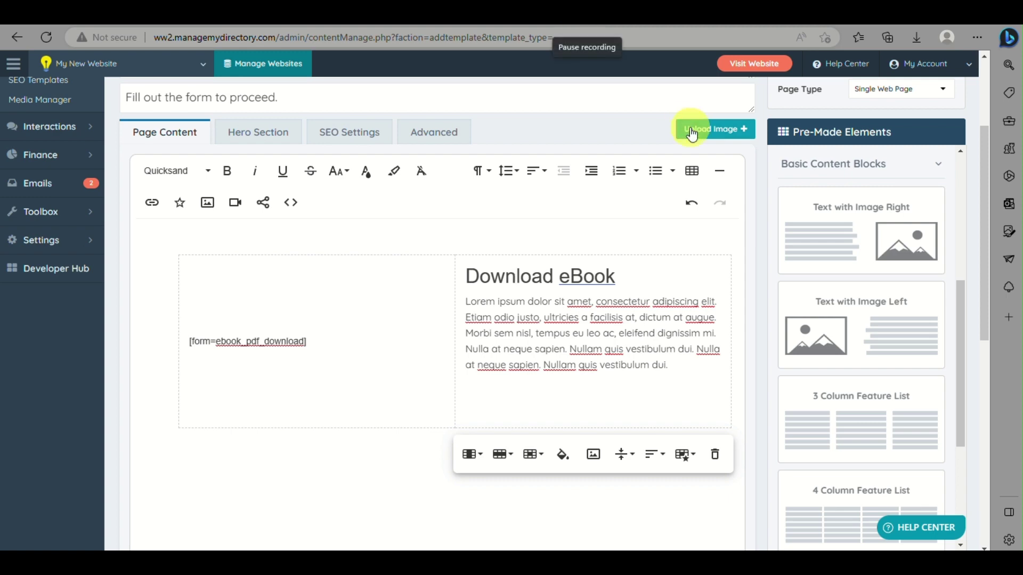
{"action": "scroll", "coordinate": [566, 287], "scroll_direction": "up", "scroll_amount": 3}
- Save the page and check the live page's Email and Message form fields
{"action": "left_click", "coordinate": [703, 182]}
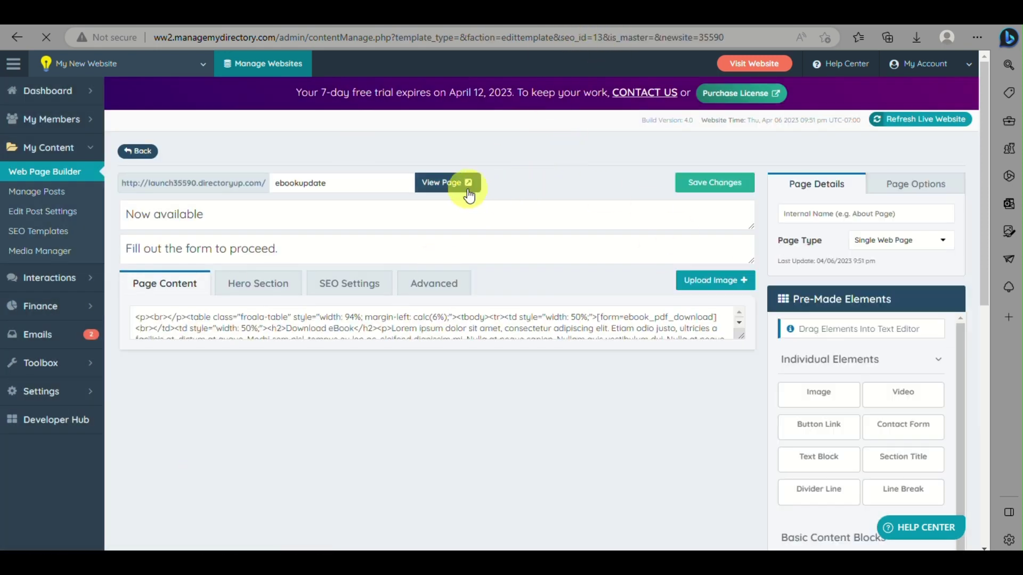
{"action": "left_click", "coordinate": [456, 187]}
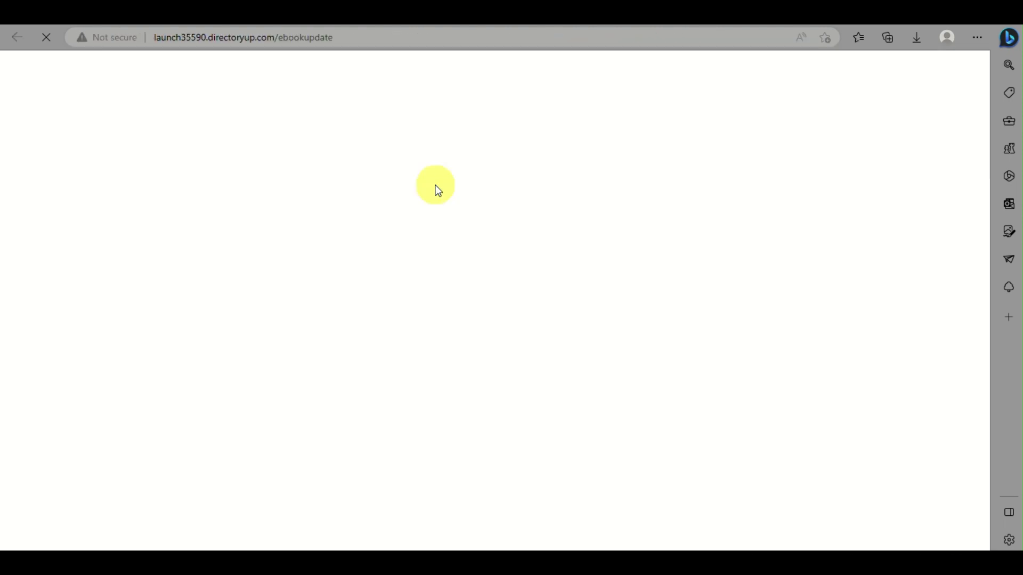
{"action": "scroll", "coordinate": [413, 346], "scroll_direction": "down", "scroll_amount": 3}
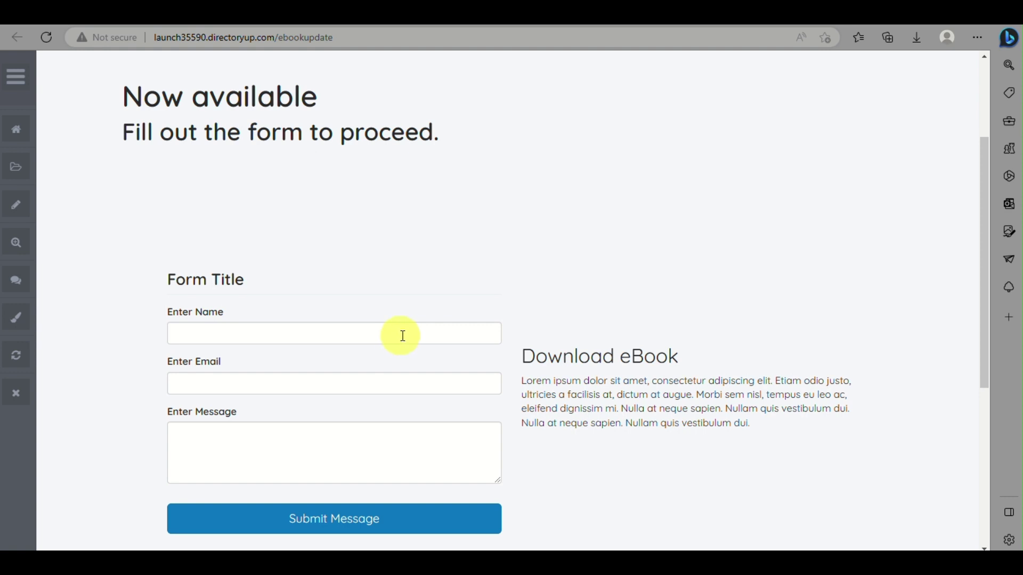
{"action": "left_click", "coordinate": [228, 387]}
{"action": "left_click", "coordinate": [263, 456]}
{"action": "scroll", "coordinate": [678, 338], "scroll_direction": "down", "scroll_amount": 4}
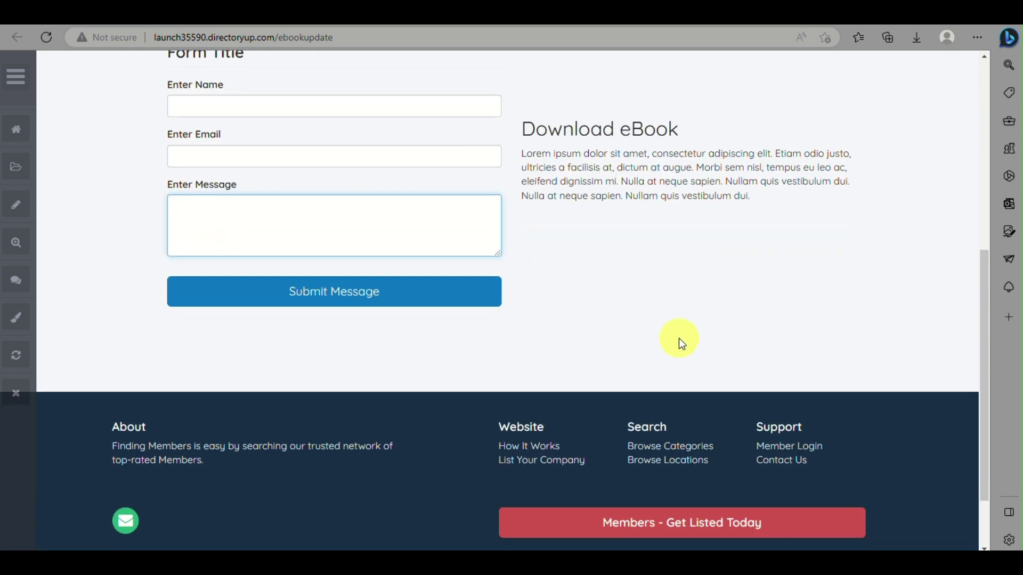
{"action": "scroll", "coordinate": [678, 337], "scroll_direction": "up", "scroll_amount": 3}
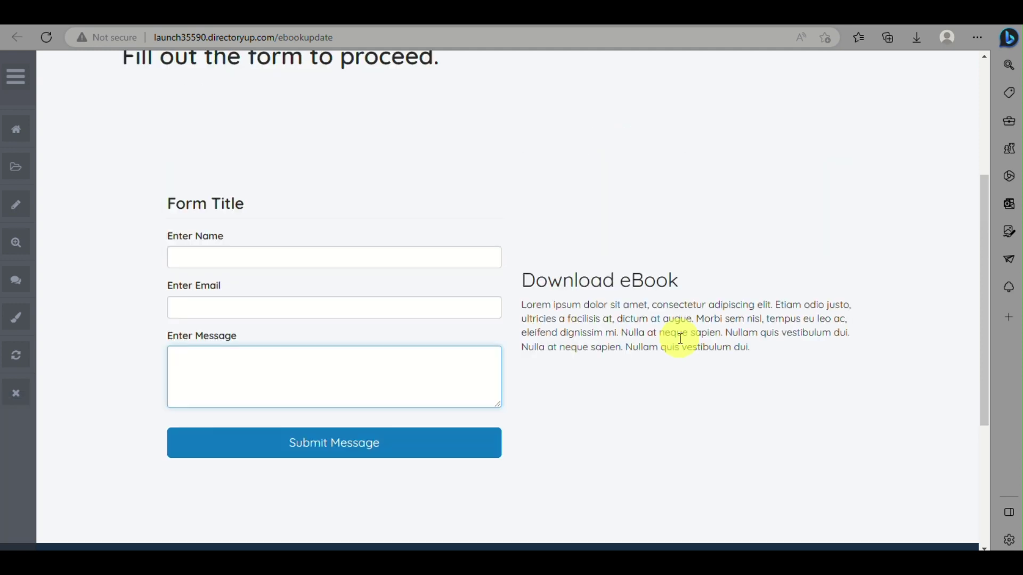
- Insert the abstract light-streak image from Manage Images into the left cell
{"action": "left_click", "coordinate": [590, 27]}
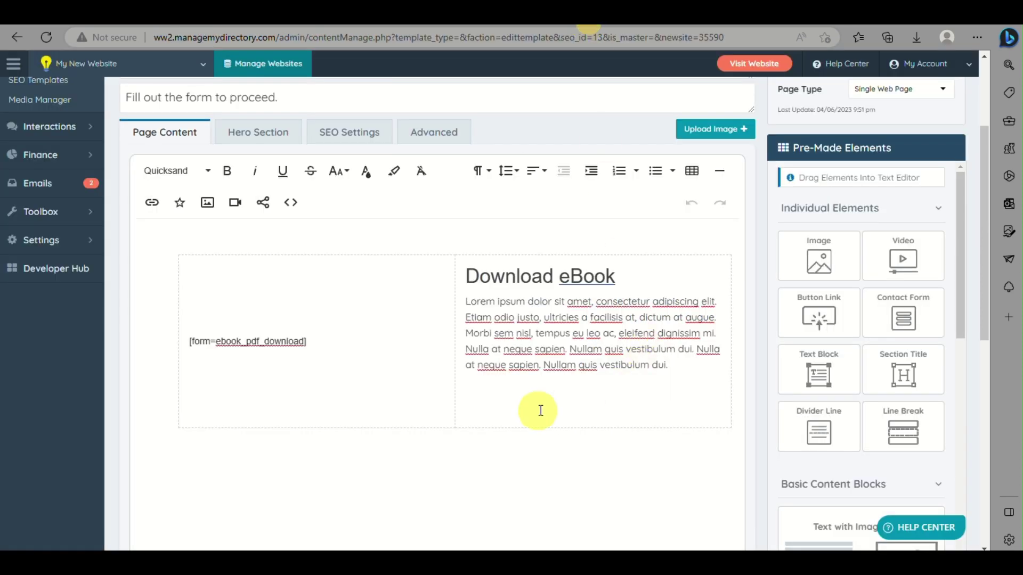
{"action": "left_click", "coordinate": [503, 402]}
{"action": "left_click", "coordinate": [591, 453]}
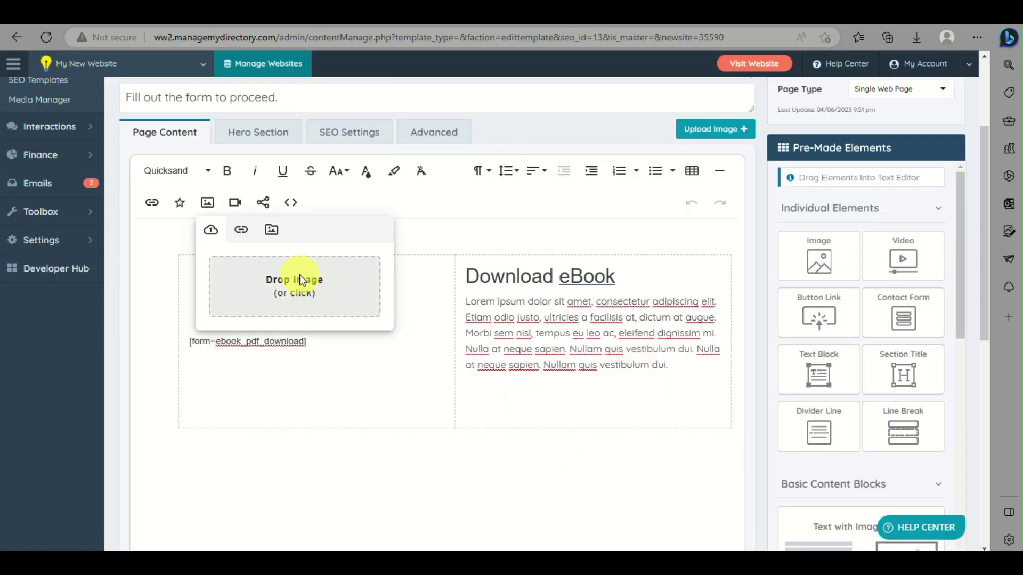
{"action": "left_click", "coordinate": [270, 229]}
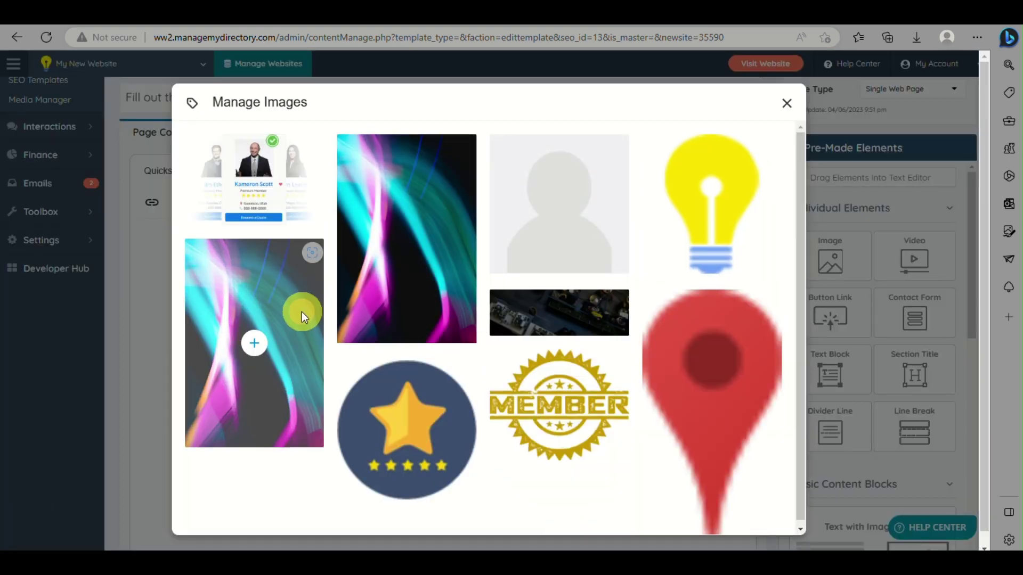
{"action": "left_click", "coordinate": [251, 348]}
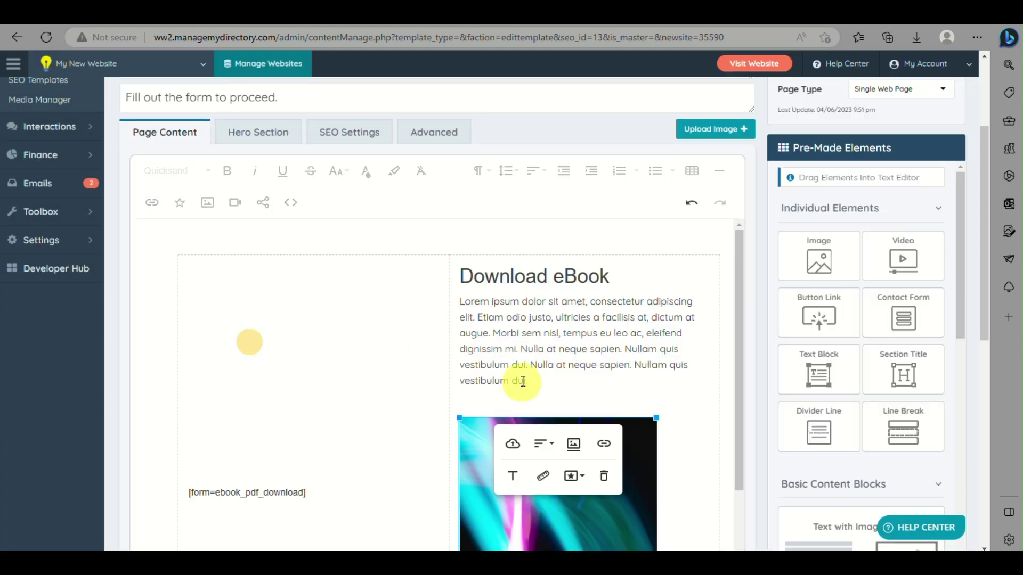
{"action": "left_click", "coordinate": [646, 458]}
- Delete the blank line above the image and save the page
{"action": "left_click", "coordinate": [549, 390]}
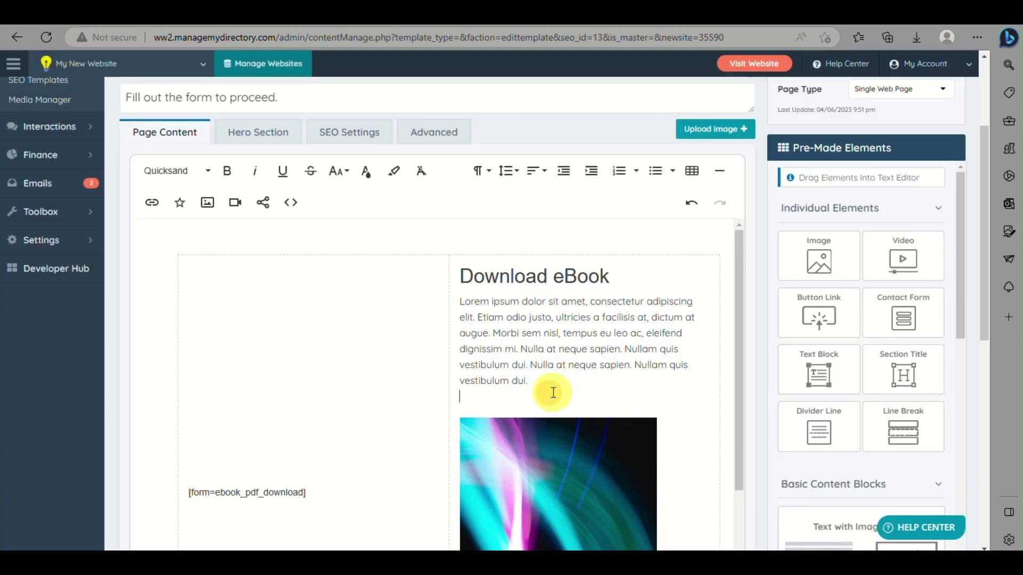
{"action": "key", "text": "BackSpace"}
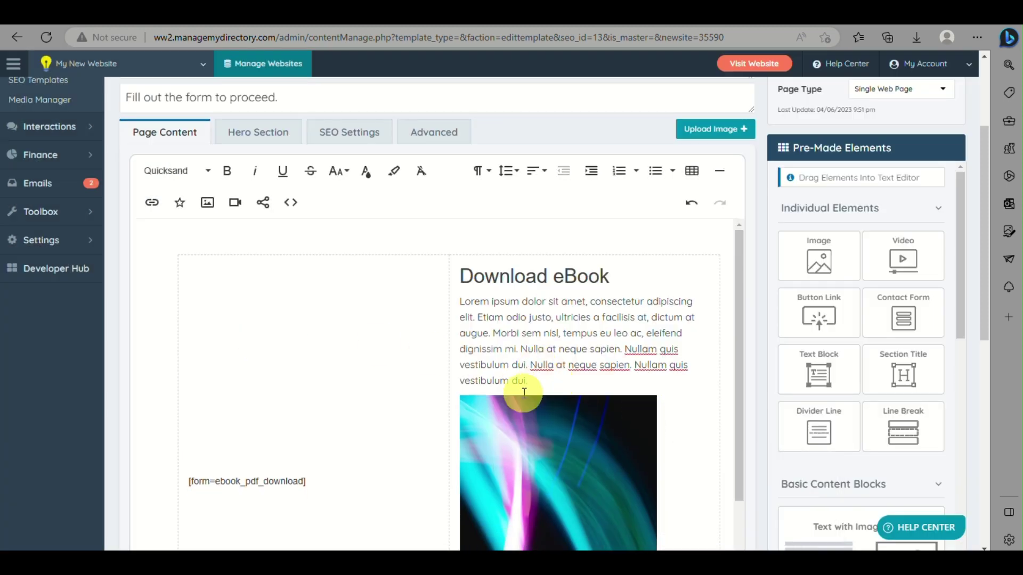
{"action": "scroll", "coordinate": [693, 346], "scroll_direction": "down", "scroll_amount": 5}
{"action": "scroll", "coordinate": [701, 435], "scroll_direction": "up", "scroll_amount": 10}
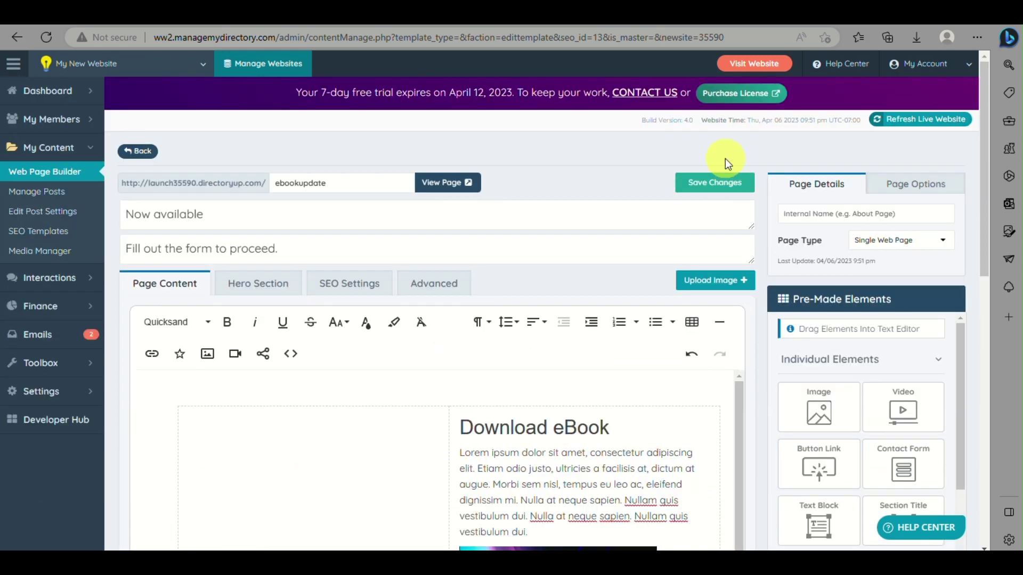
{"action": "left_click", "coordinate": [716, 183]}
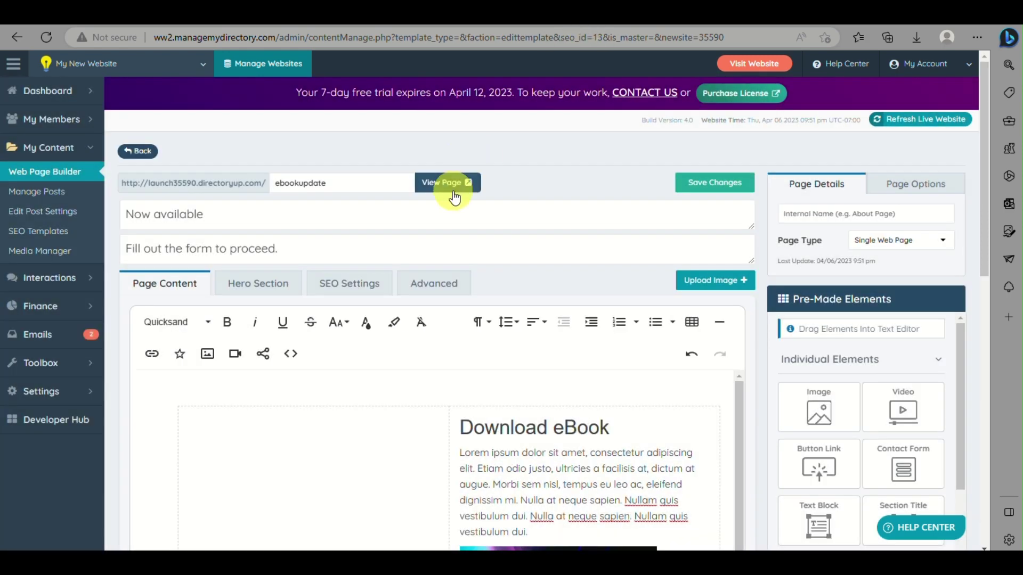
{"action": "left_click", "coordinate": [455, 196]}
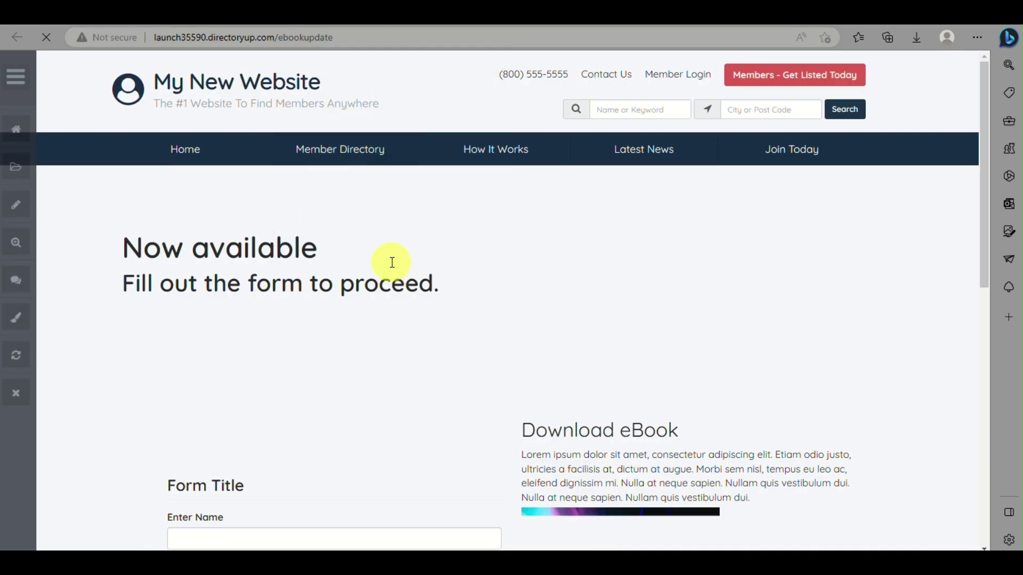
- Fill in the live form's name, e-mail address and message, then submit it
{"action": "scroll", "coordinate": [346, 317], "scroll_direction": "down", "scroll_amount": 8}
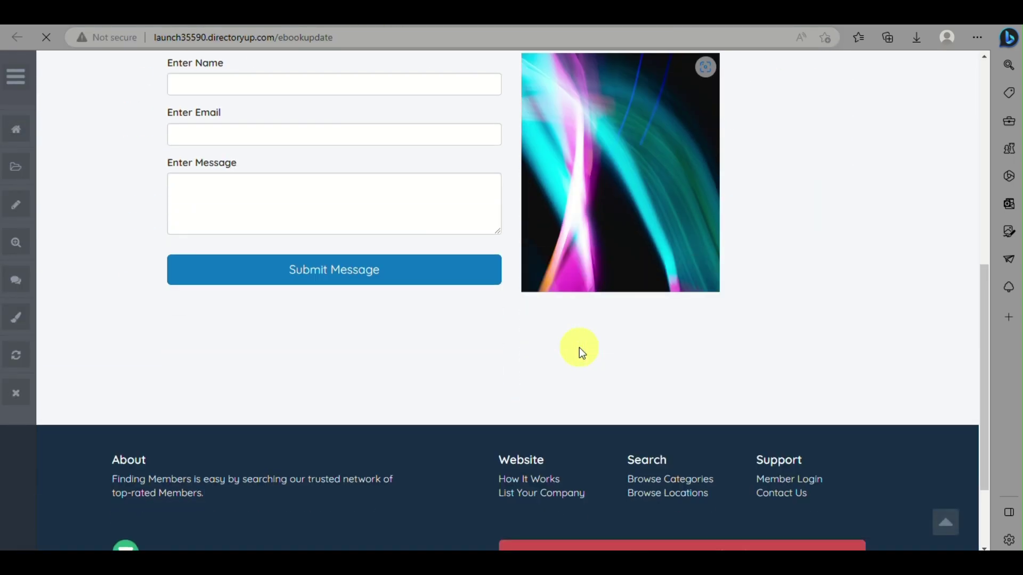
{"action": "scroll", "coordinate": [436, 319], "scroll_direction": "up", "scroll_amount": 3}
{"action": "left_click", "coordinate": [299, 239]}
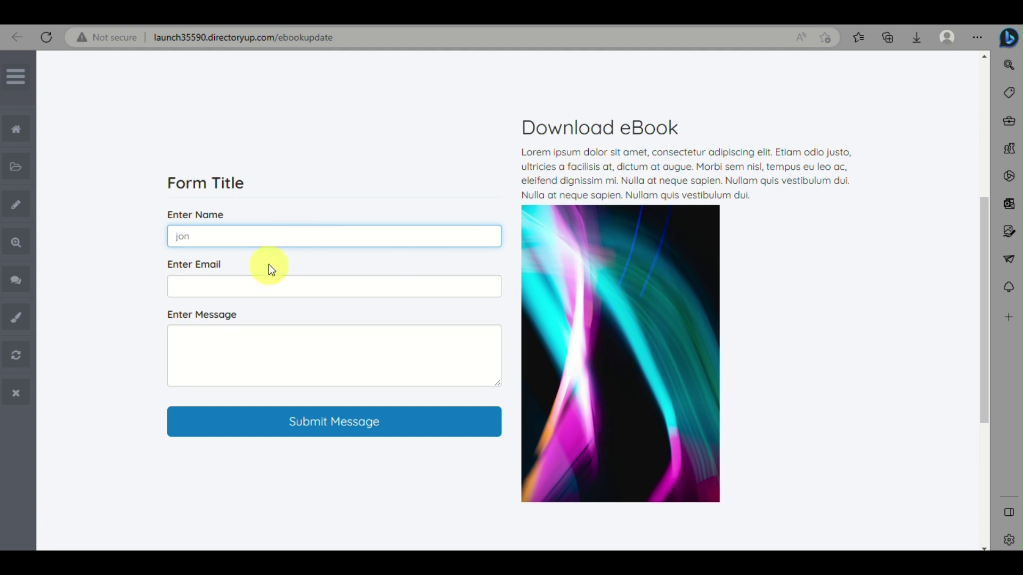
{"action": "left_click", "coordinate": [267, 282]}
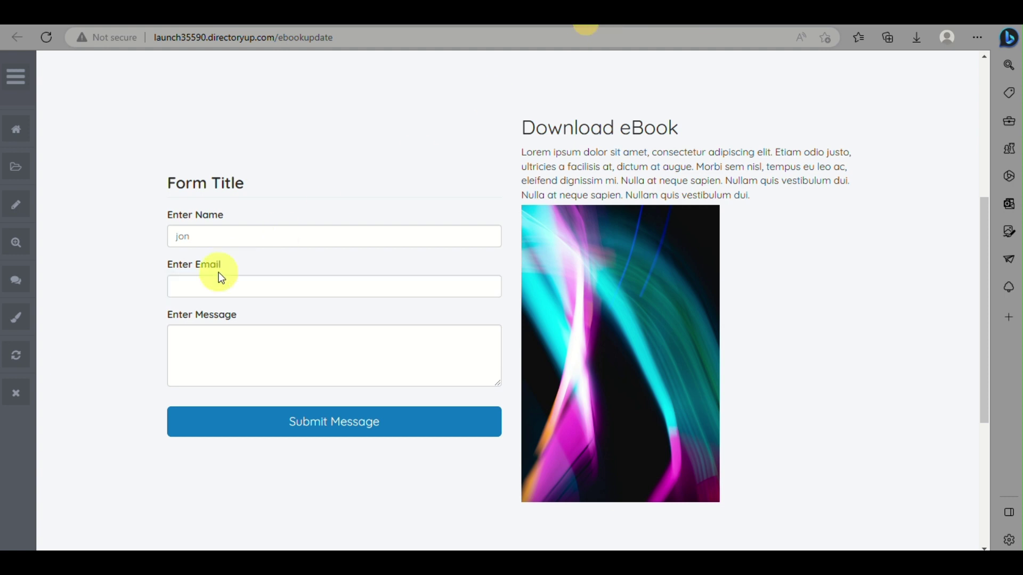
{"action": "left_click", "coordinate": [218, 286]}
{"action": "key", "text": "ctrl+v"}
{"action": "left_click", "coordinate": [294, 360]}
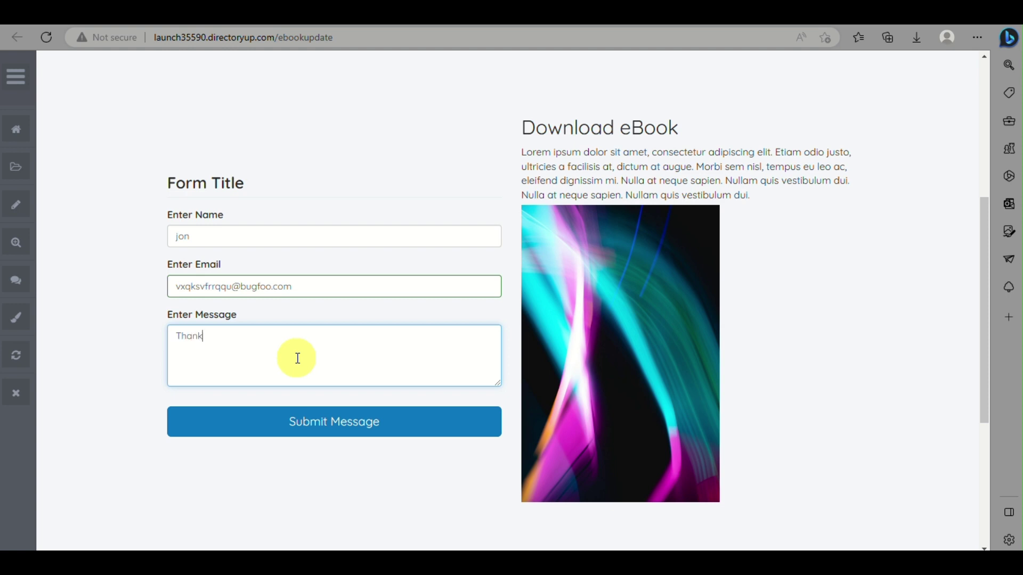
{"action": "left_click", "coordinate": [327, 431]}
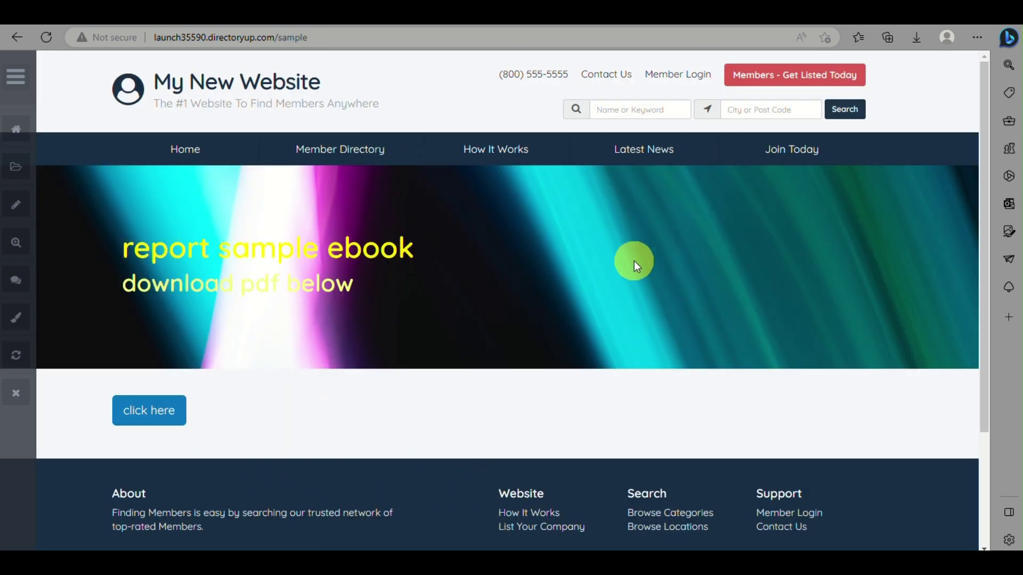
- Open report.pdf from the download page, then return to the admin editor tab
{"action": "left_click", "coordinate": [152, 420]}
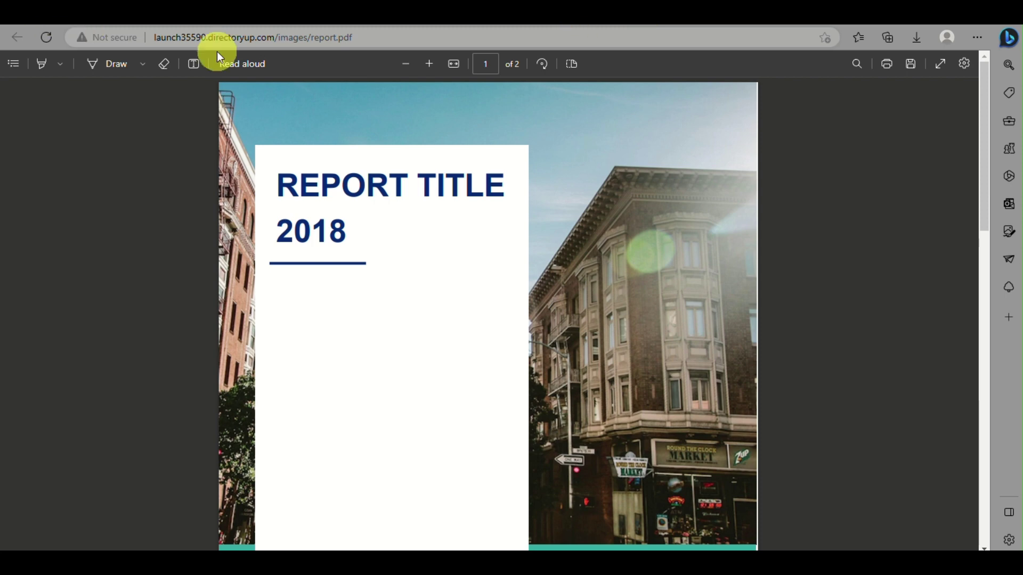
{"action": "key", "text": "ctrl+Tab"}
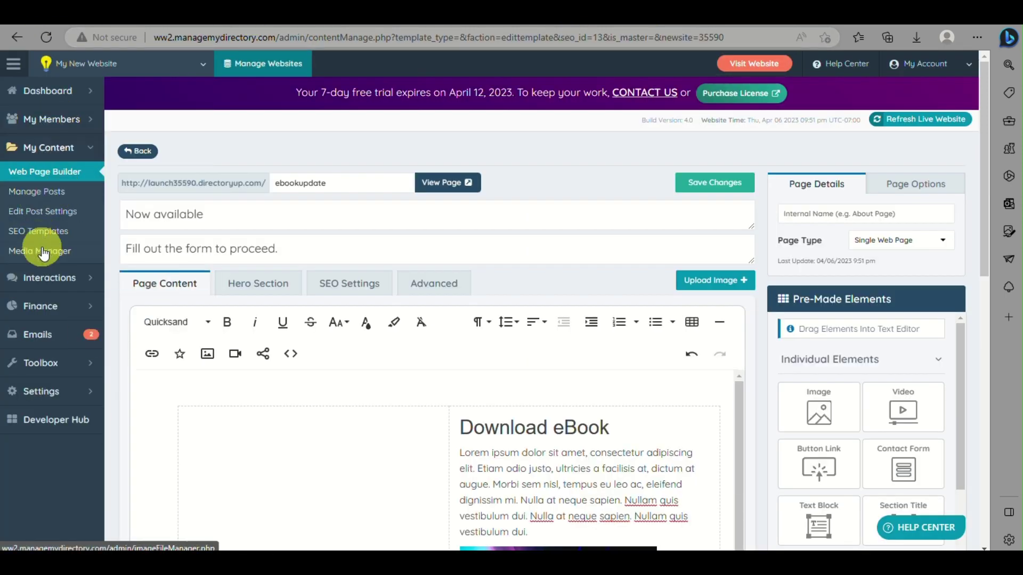
- Open the Forms Inbox from the Emails sidebar menu to view the 2 new submissions
{"action": "mouse_move", "coordinate": [47, 292]}
{"action": "mouse_move", "coordinate": [41, 333]}
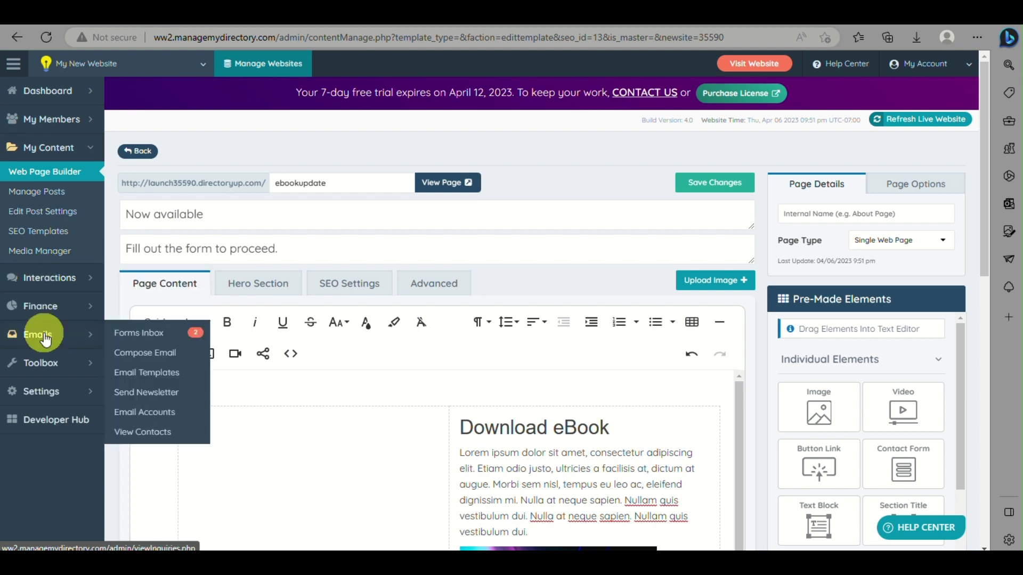
{"action": "left_click", "coordinate": [177, 337]}
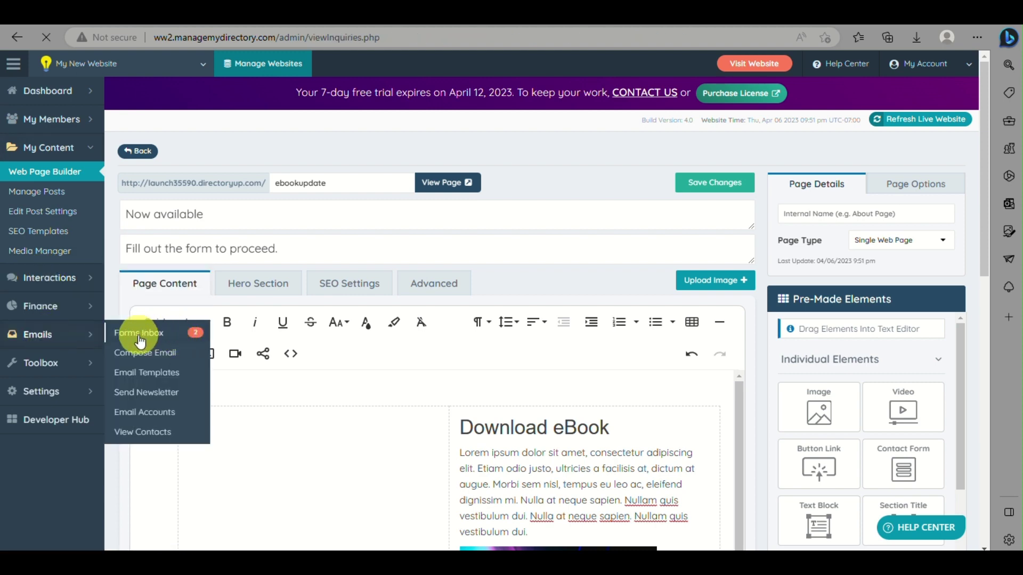